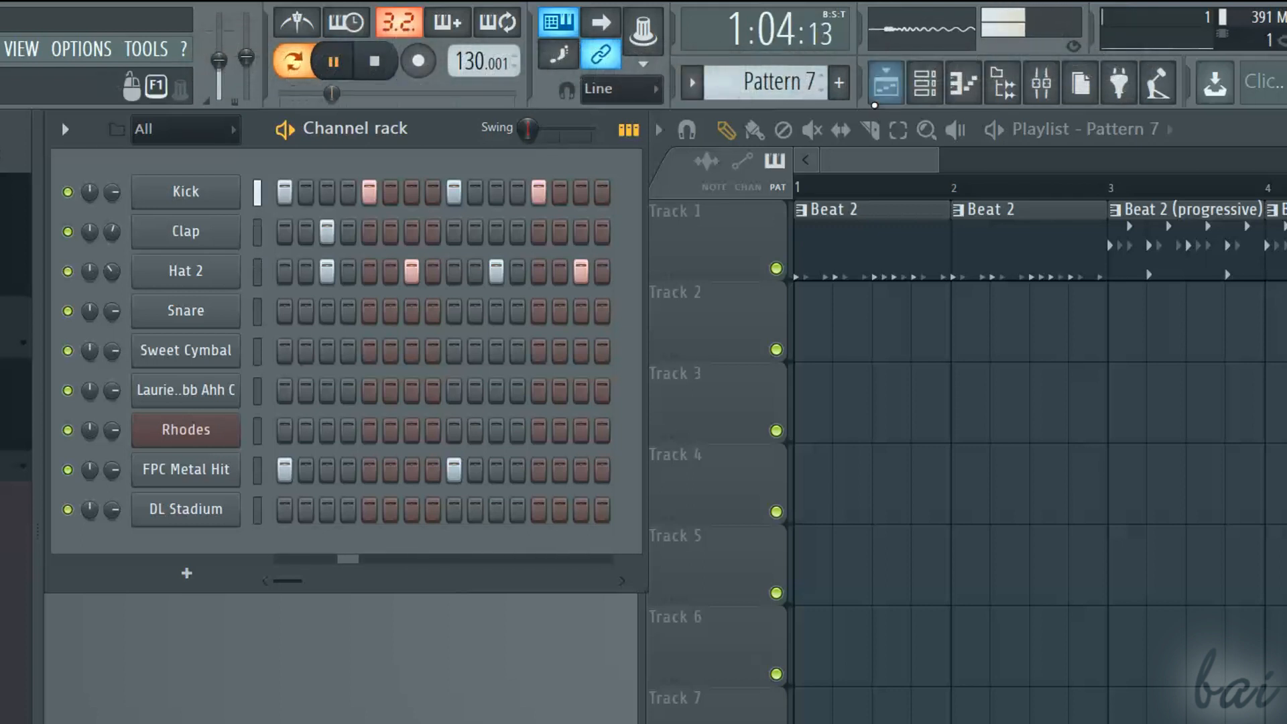
Step: Show the mixer and narrow it from its right edge so the playlist remains visible
left_click(886, 90)
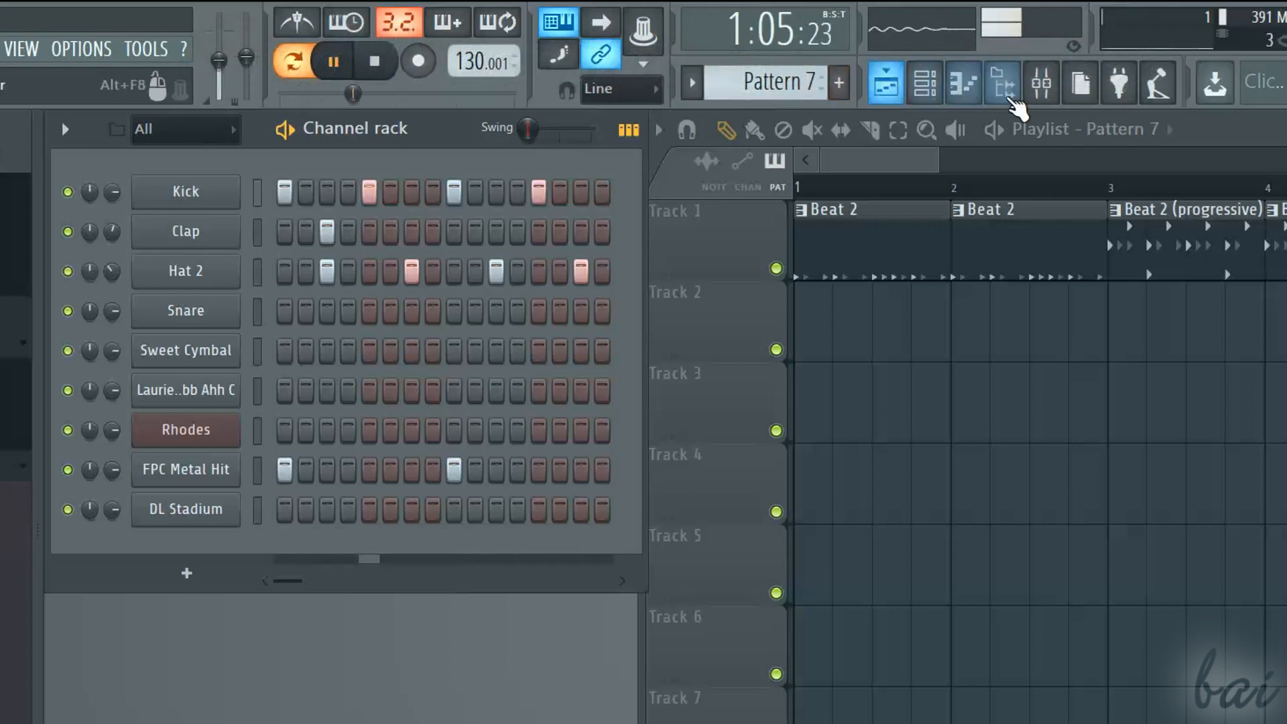
left_click(1043, 84)
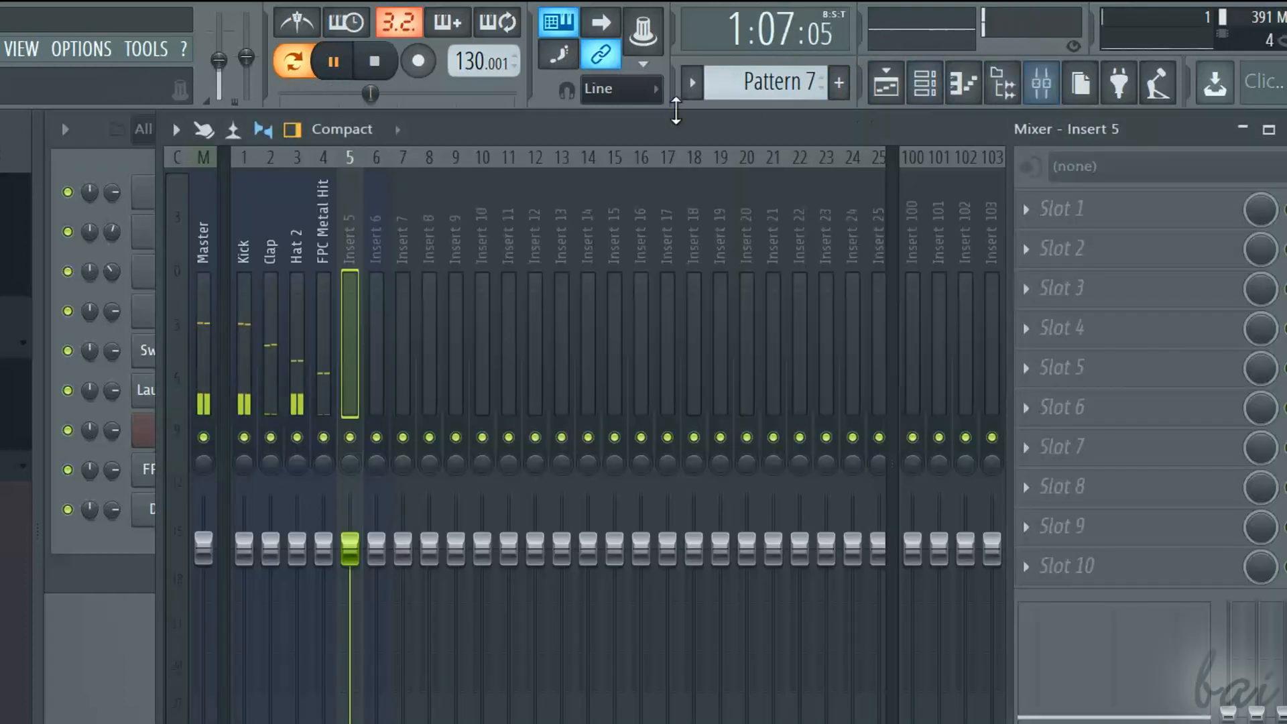
mouse_move(603, 128)
left_mouse_down()
mouse_move(832, 142)
mouse_move(579, 128)
left_mouse_up()
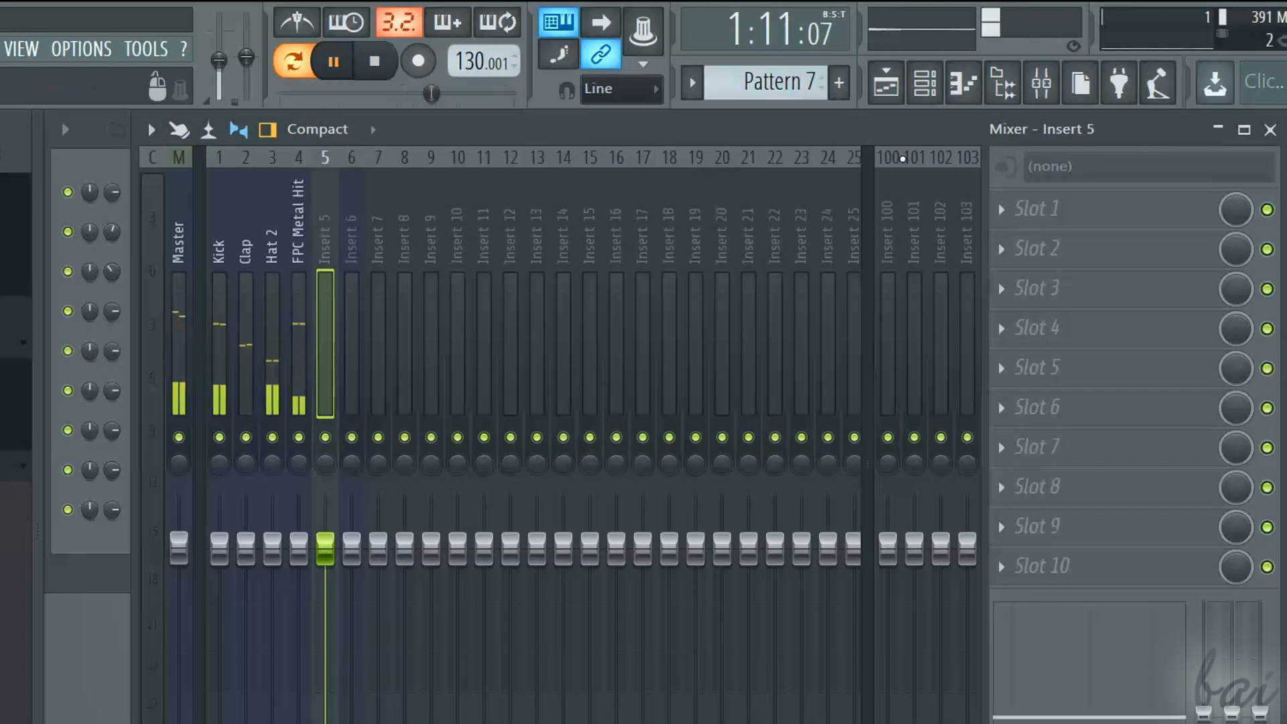
left_click_drag(1275, 264, 949, 264)
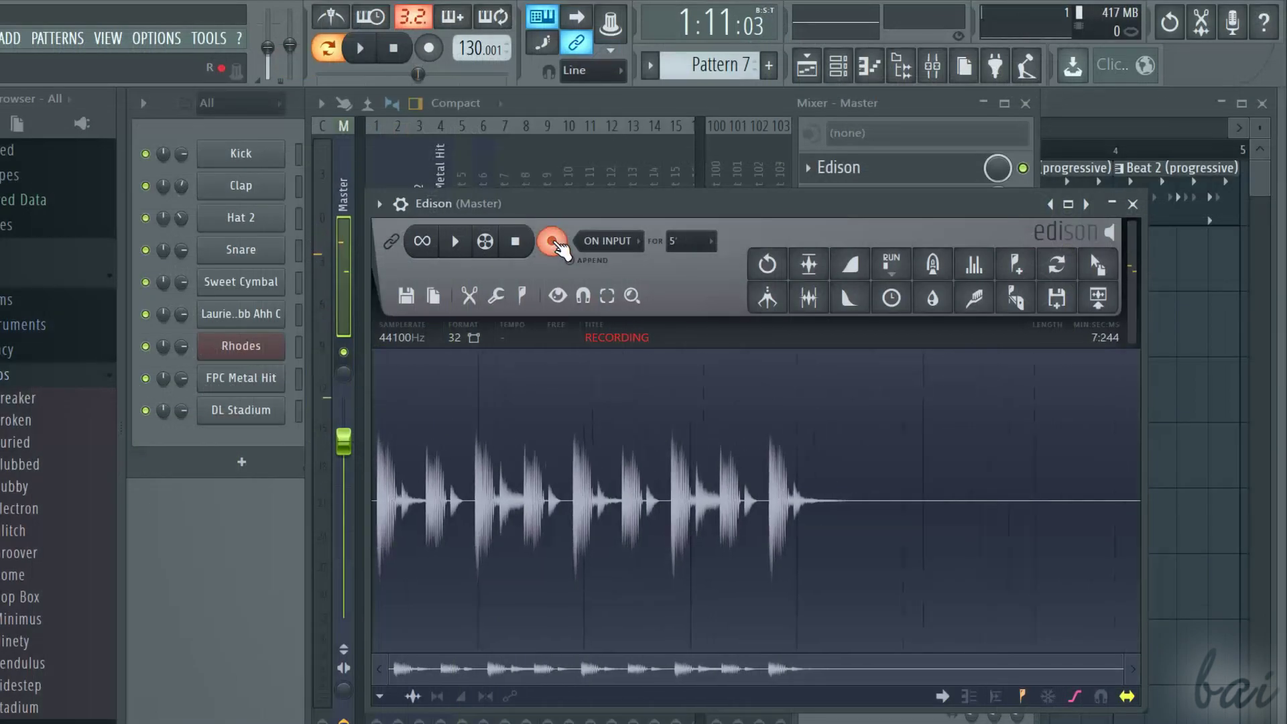
Step: Stop Edison recording the master output and play back the recorded beat
left_click(552, 242)
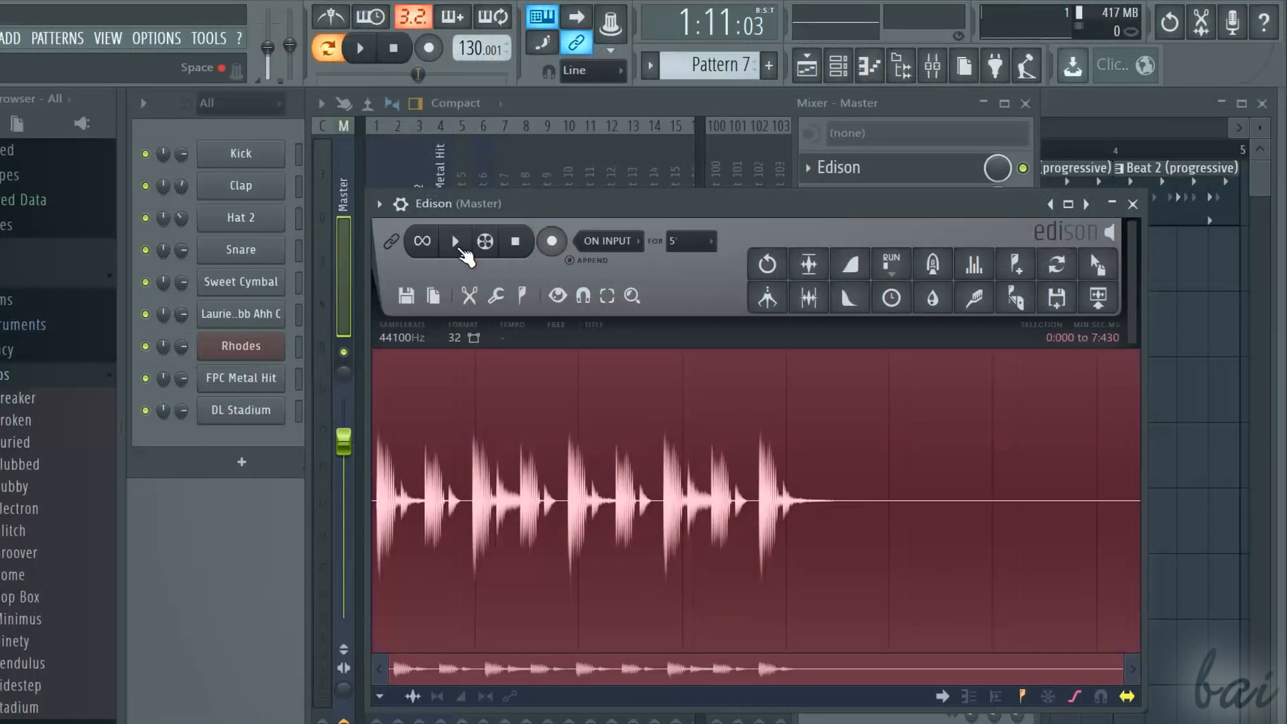
left_click(458, 242)
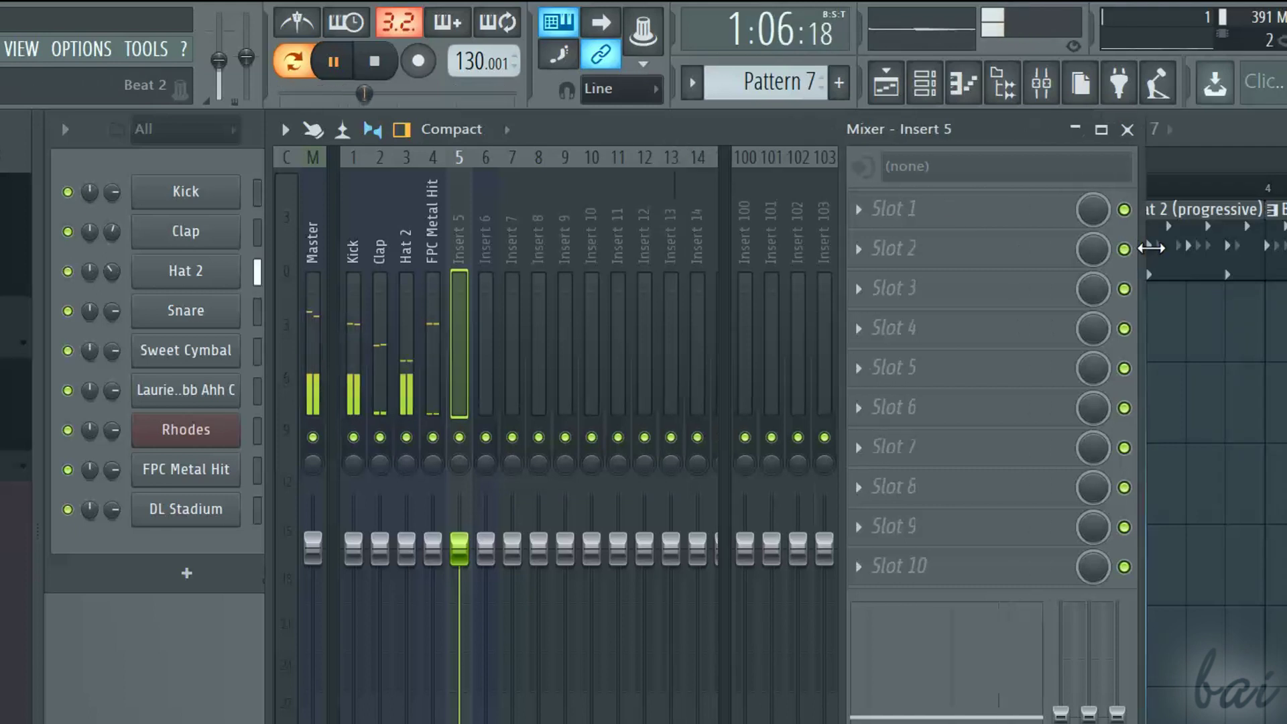
Step: Widen the mixer and select the FPC Metal Hit insert track
left_click_drag(1149, 248, 1178, 249)
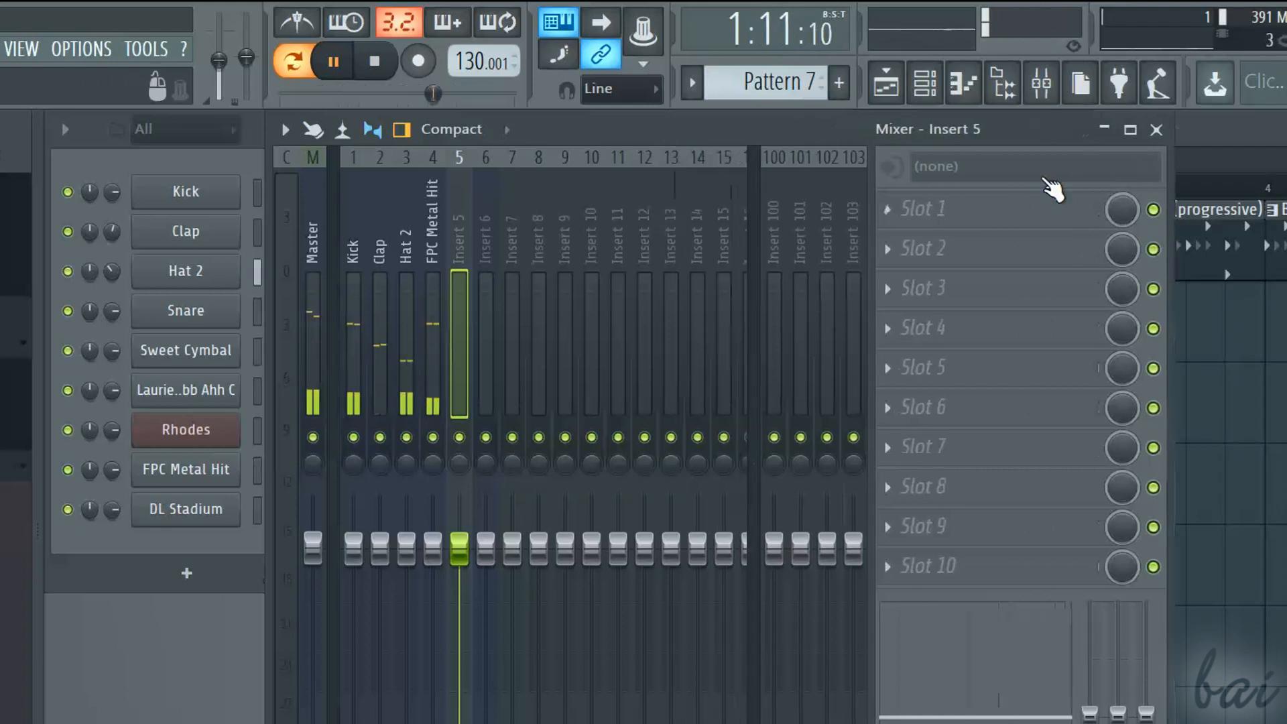
left_click(313, 291)
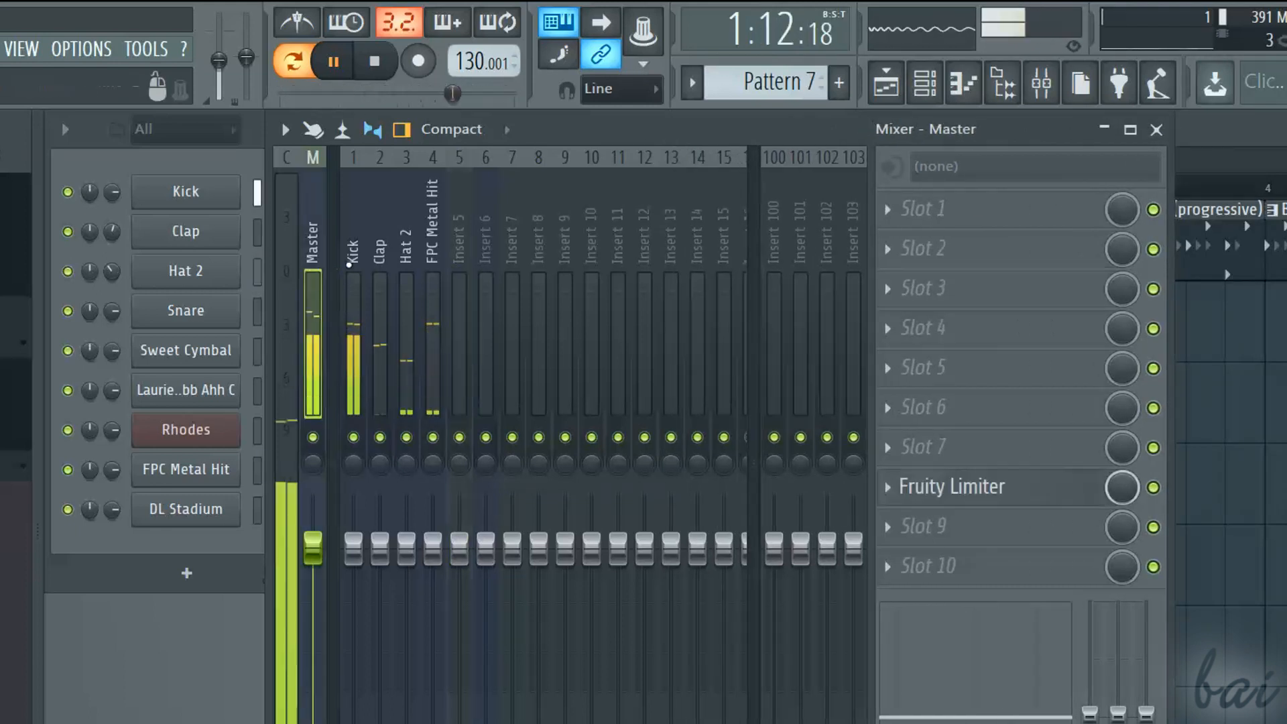
left_click(353, 272)
left_click(406, 271)
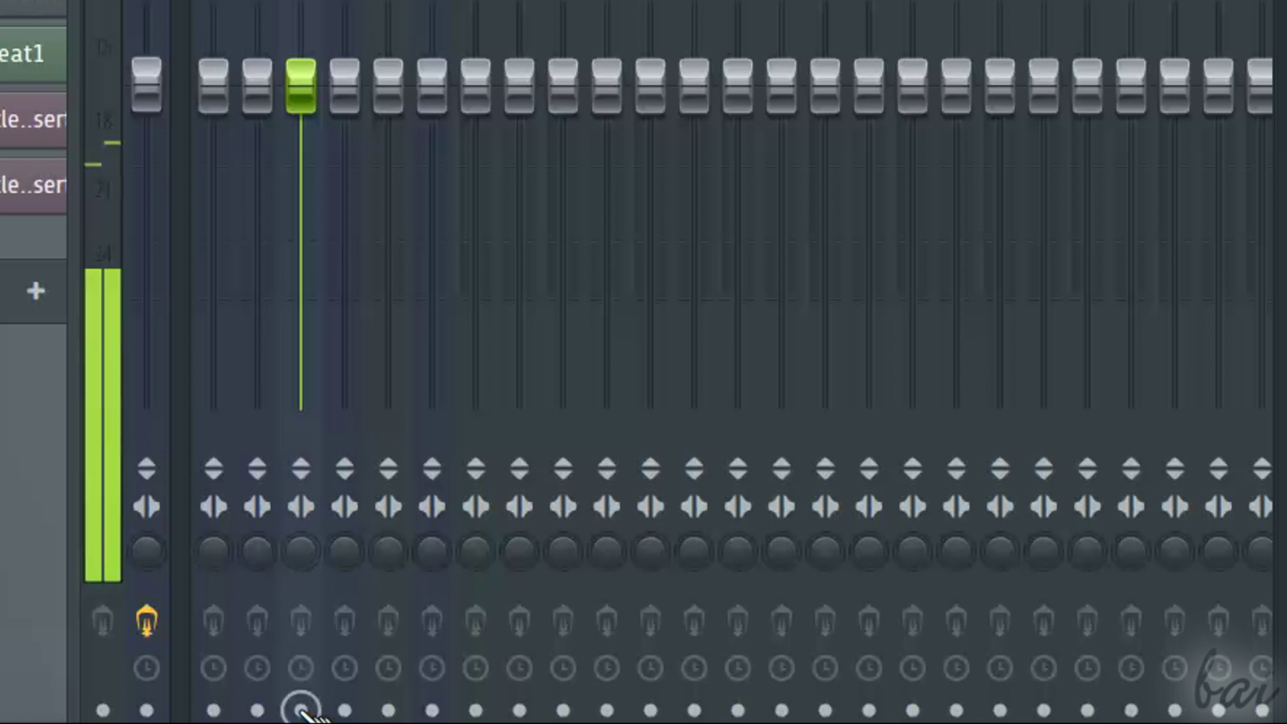
Step: Start Edison recording the FPC Metal Hit output and bring up the first slot's effect choices
left_click(305, 709)
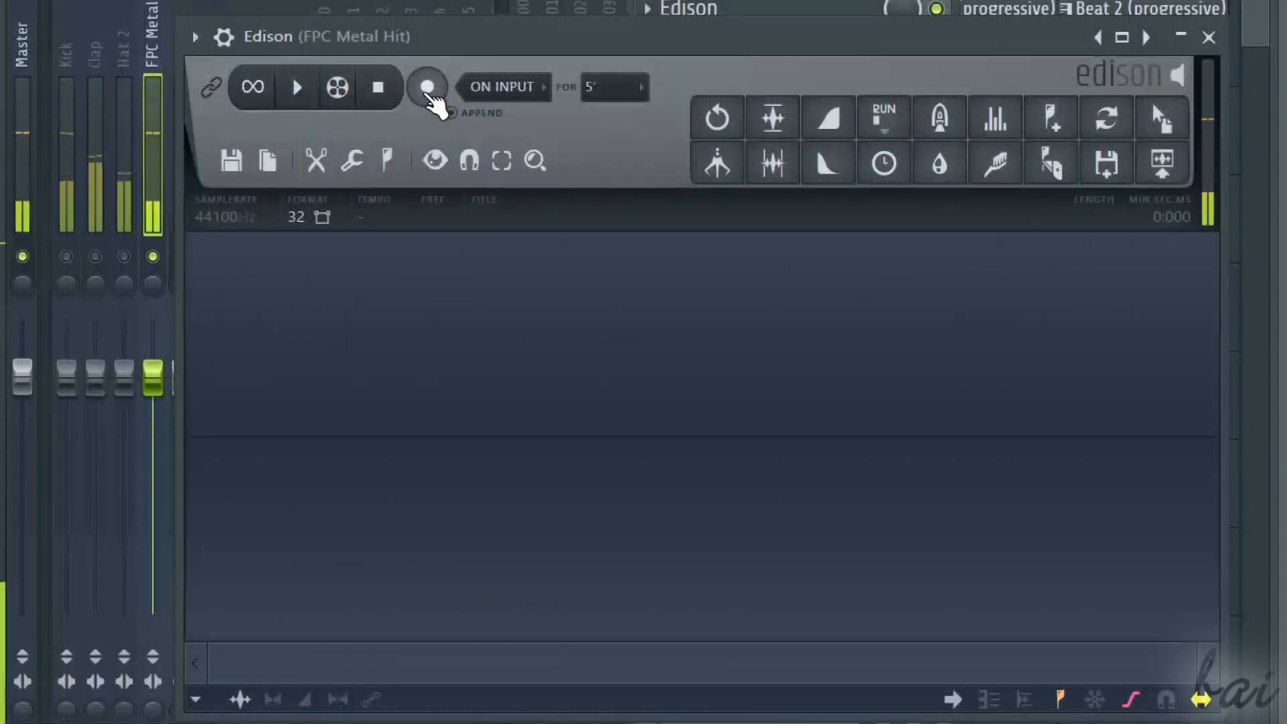
left_click(430, 88)
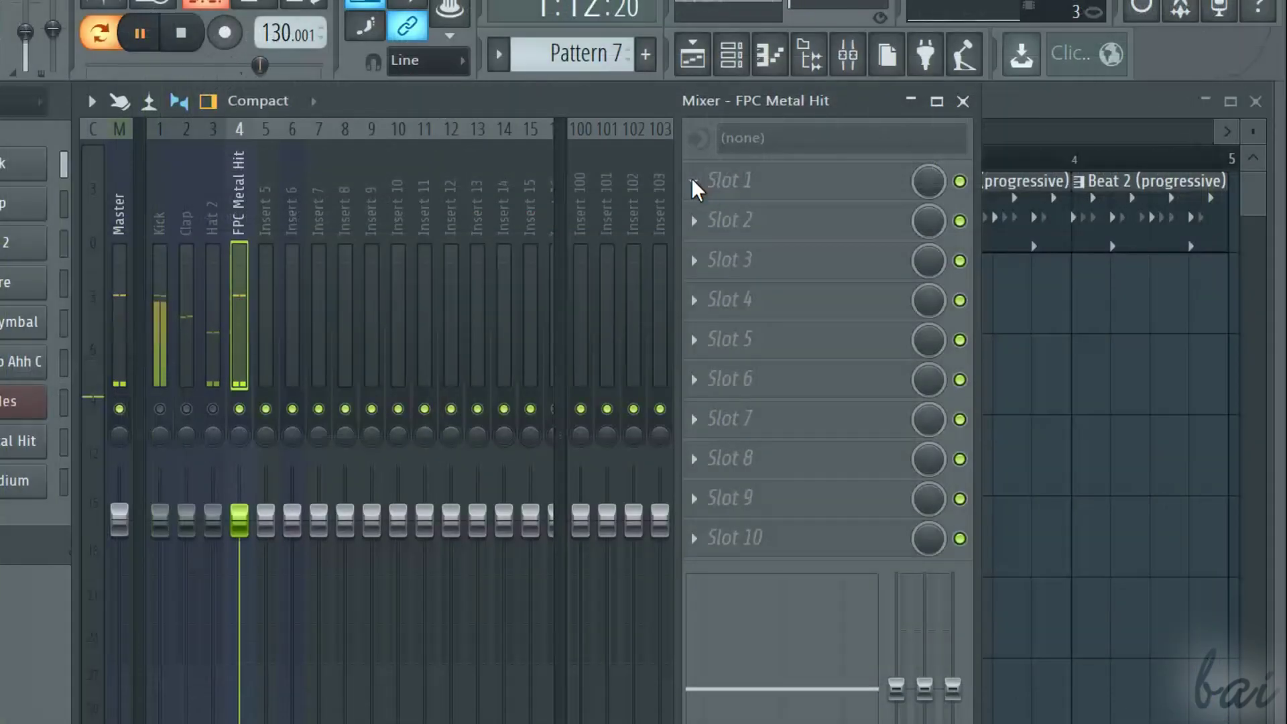
left_click(691, 178)
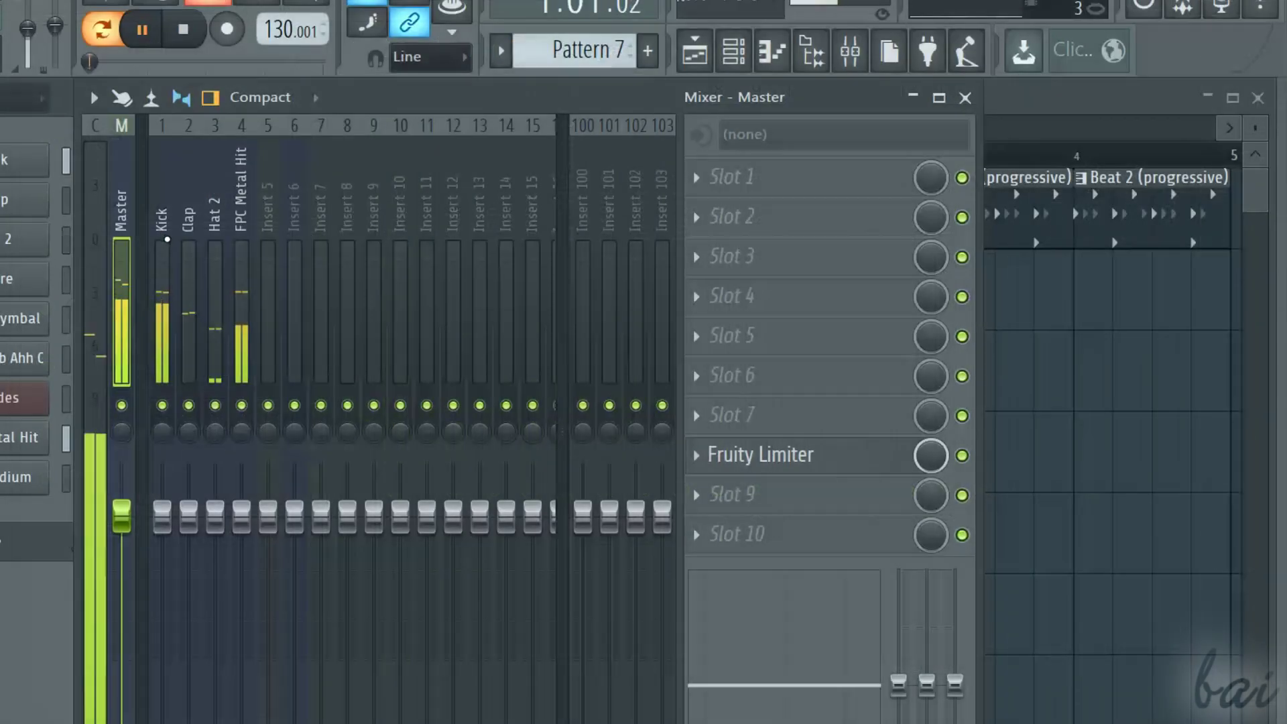
Step: Select the FPC Metal Hit track, browse its second slot's plugin menu without loading, and arm the master for recording
left_click(162, 302)
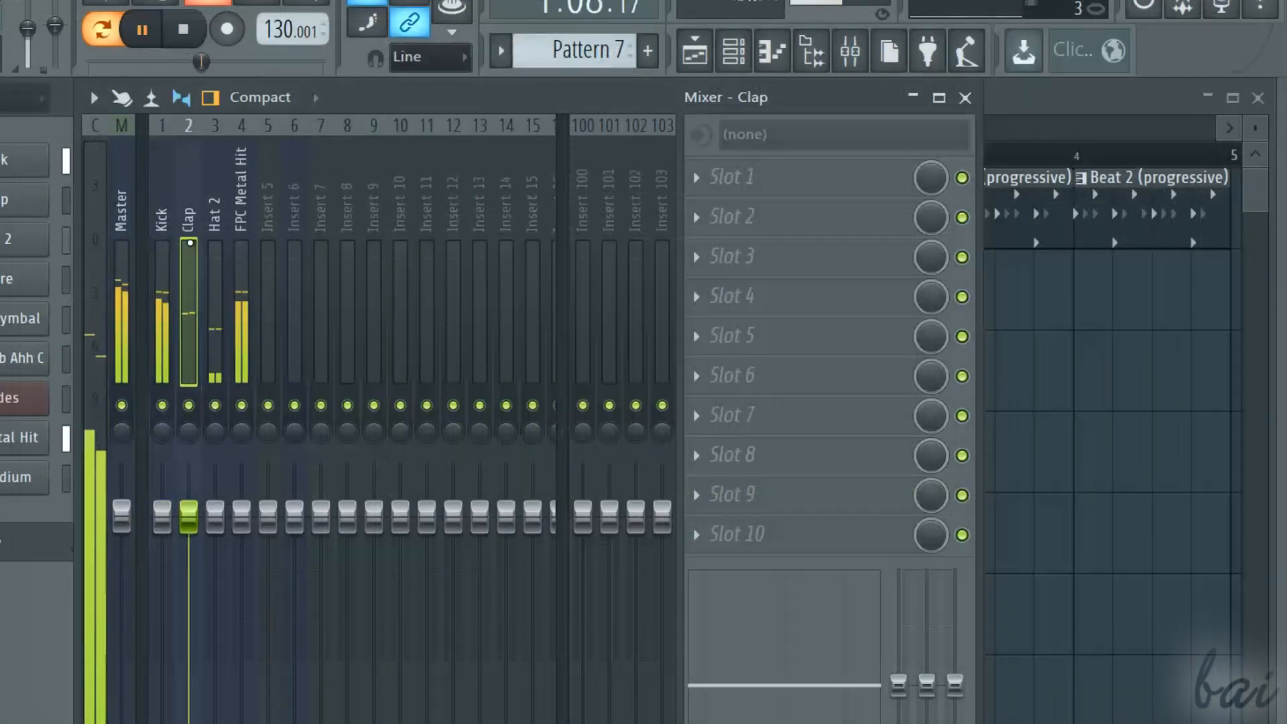
left_click(215, 301)
left_click(242, 301)
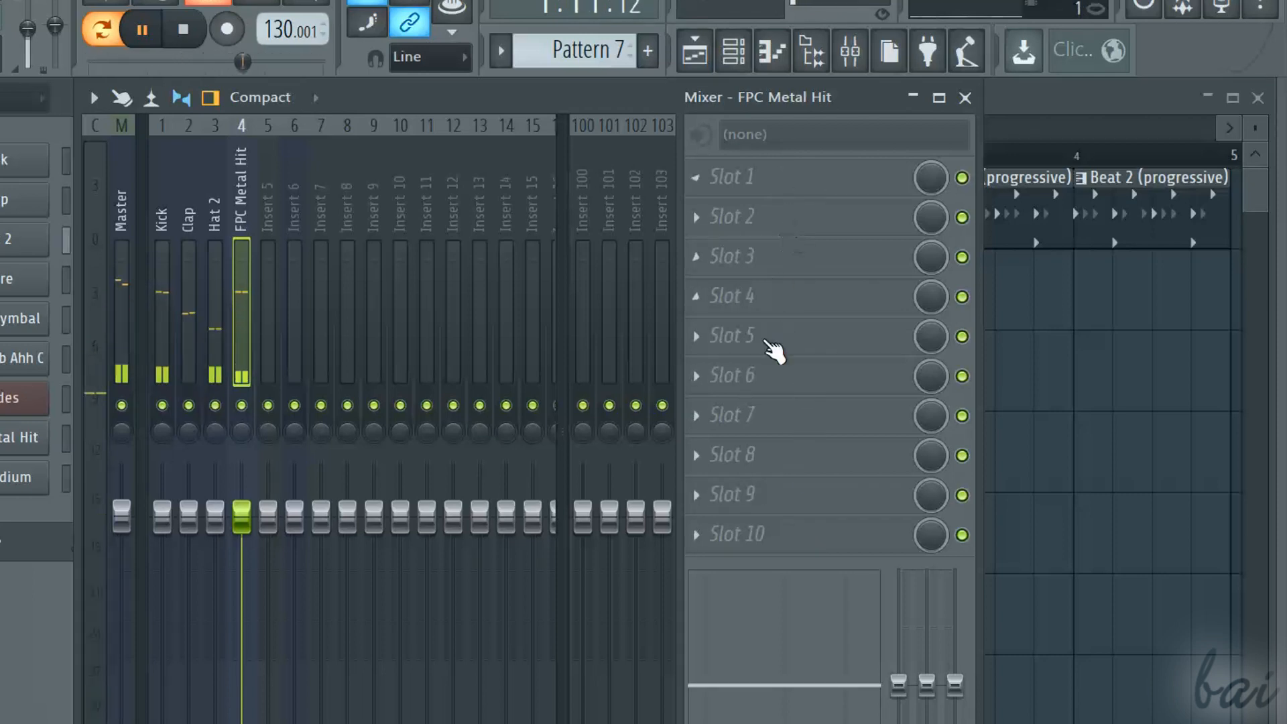
left_click(697, 219)
mouse_move(732, 250)
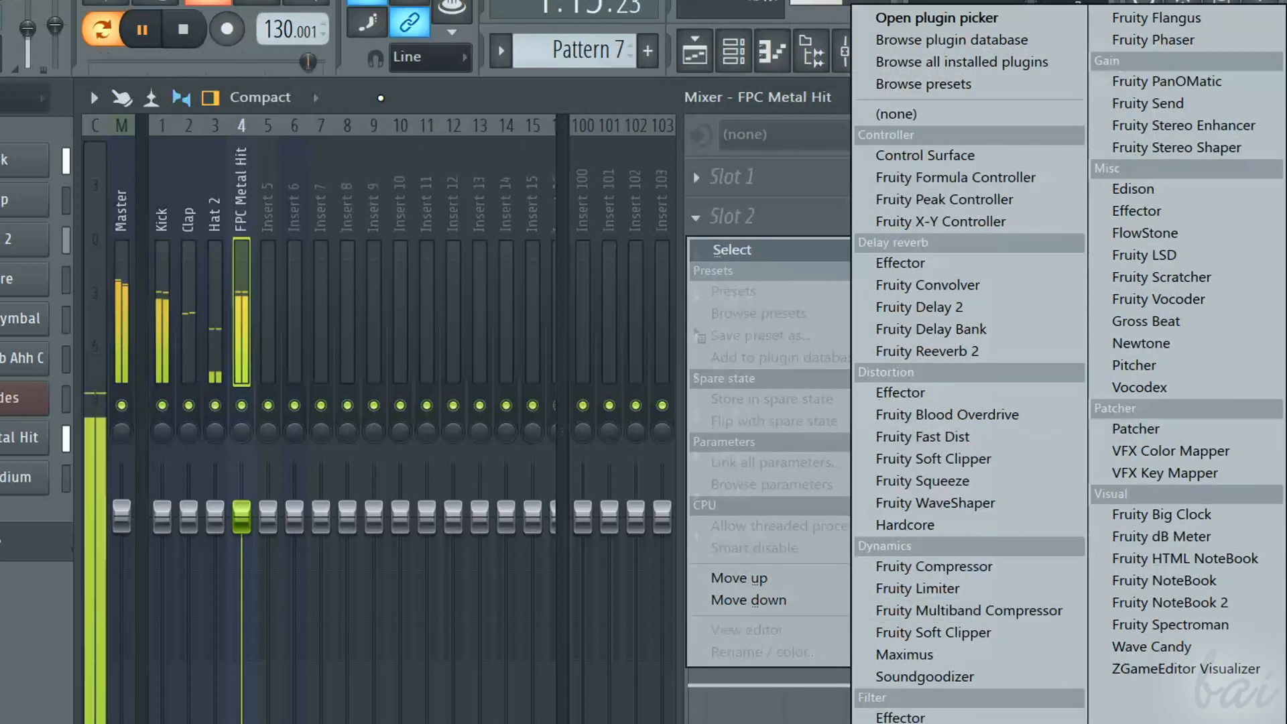
left_click(190, 154)
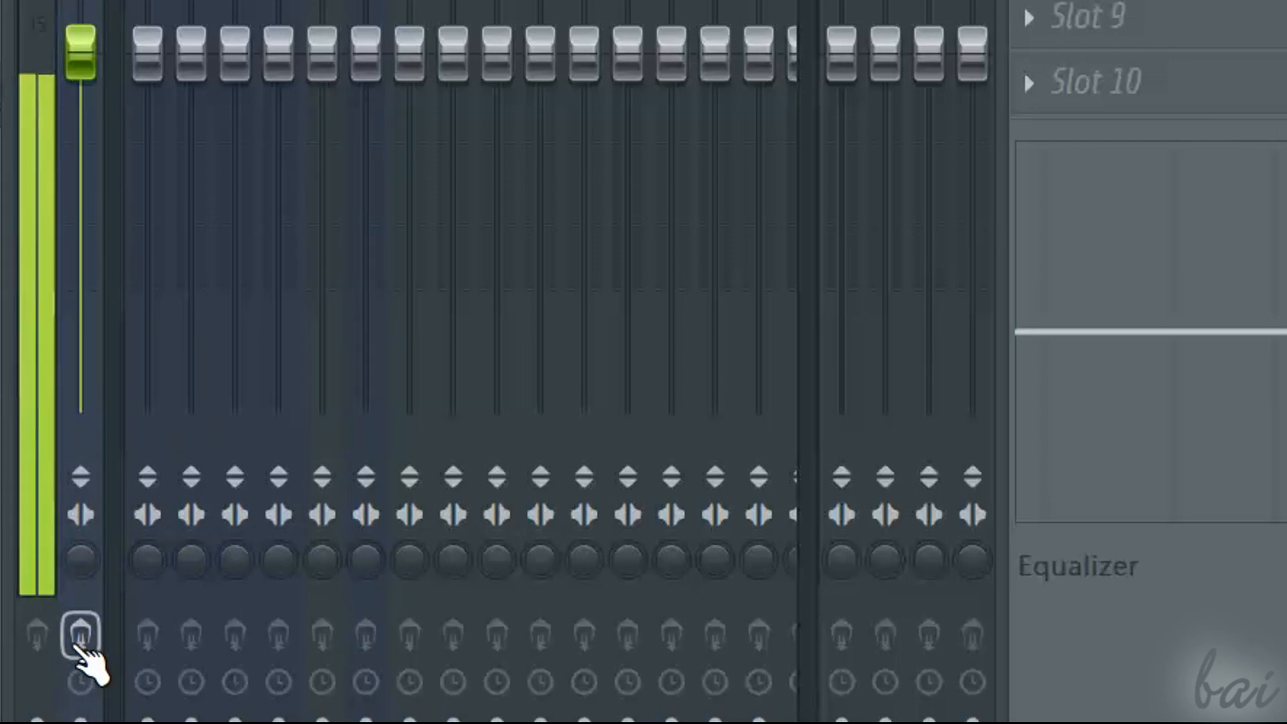
left_click(80, 637)
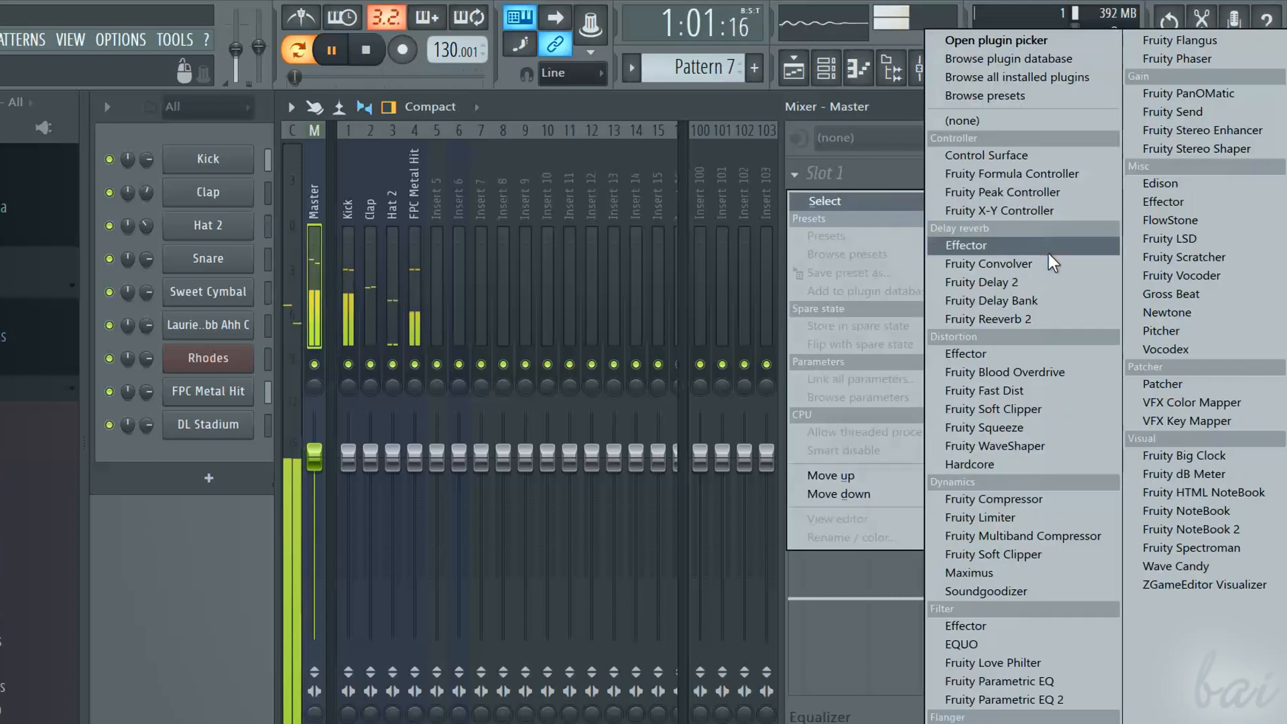
Step: Play the song, load Edison into the first effect slot and unmute the FPC Metal Hit track
left_click(332, 50)
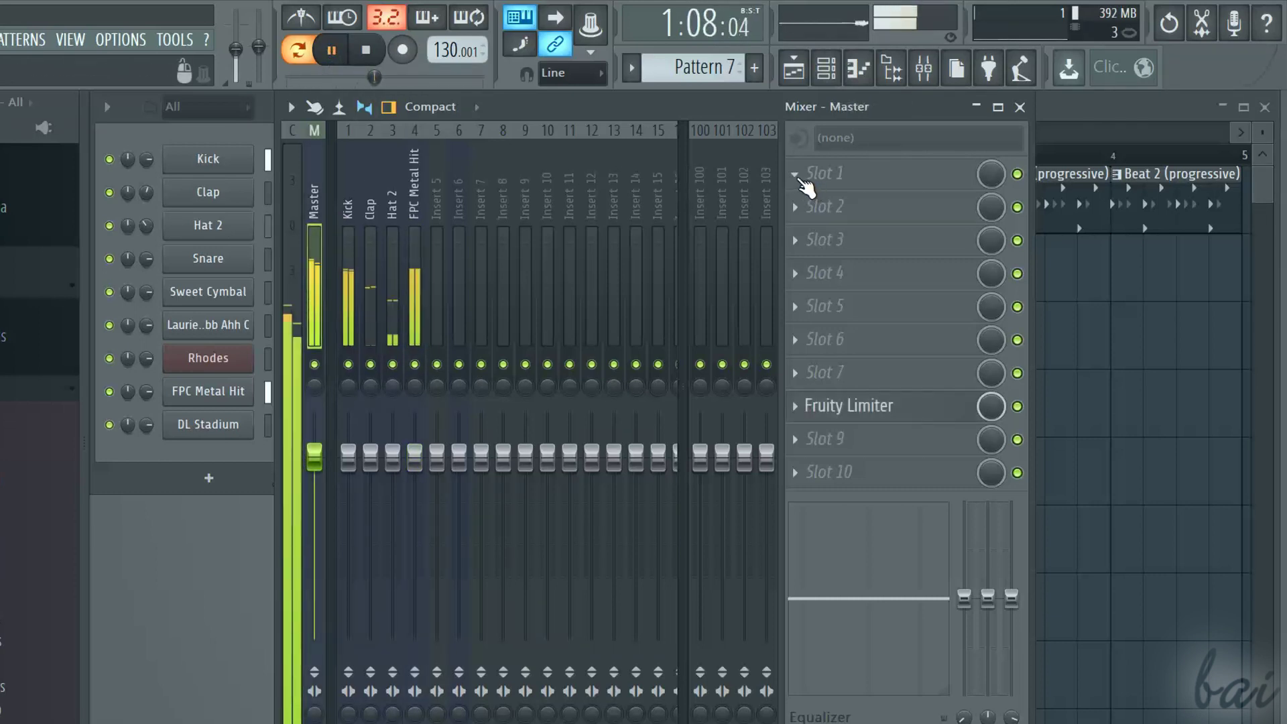
left_click(796, 174)
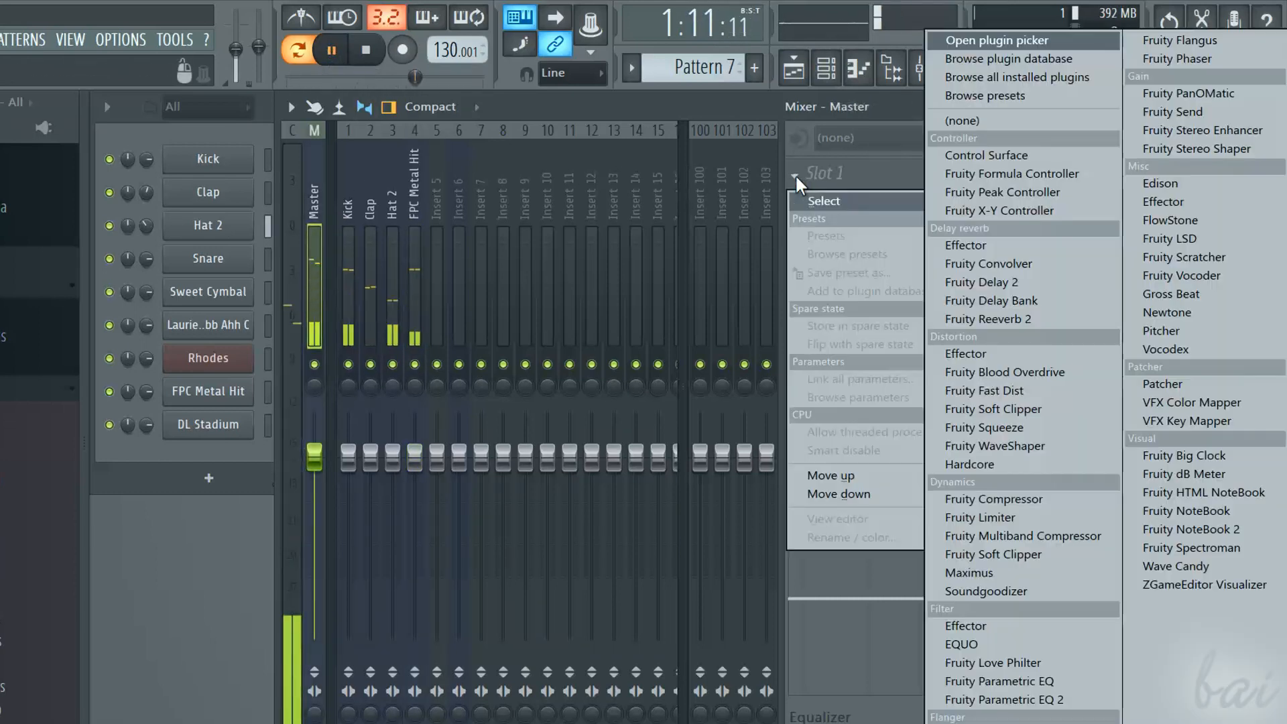
left_click(1162, 184)
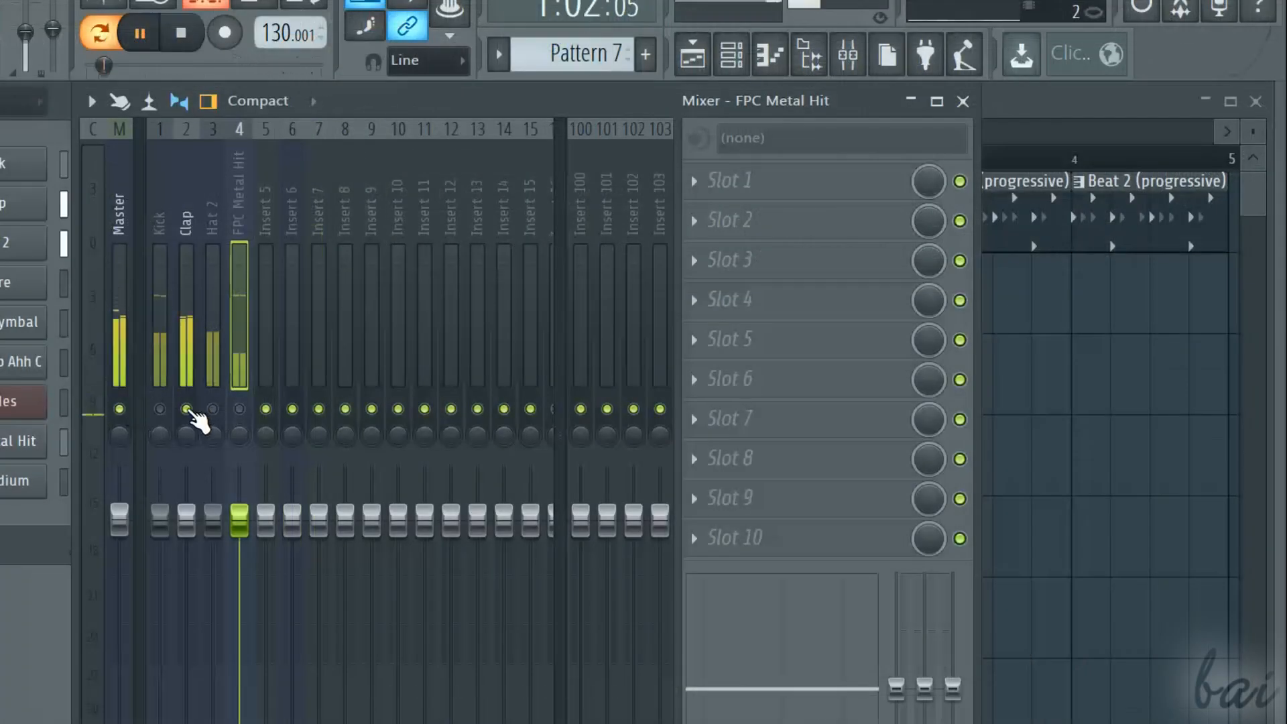
left_click(239, 411)
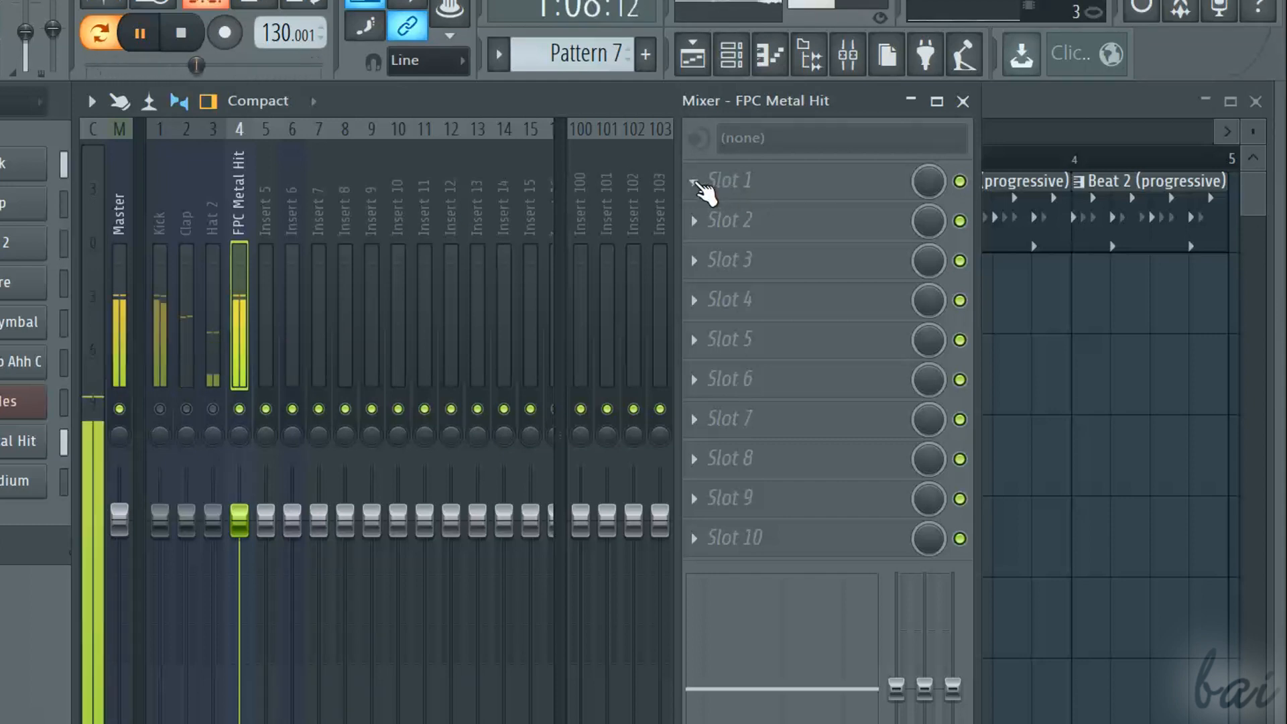
Step: Load Edison onto the FPC Metal Hit track and record a short take of its output
left_click(695, 180)
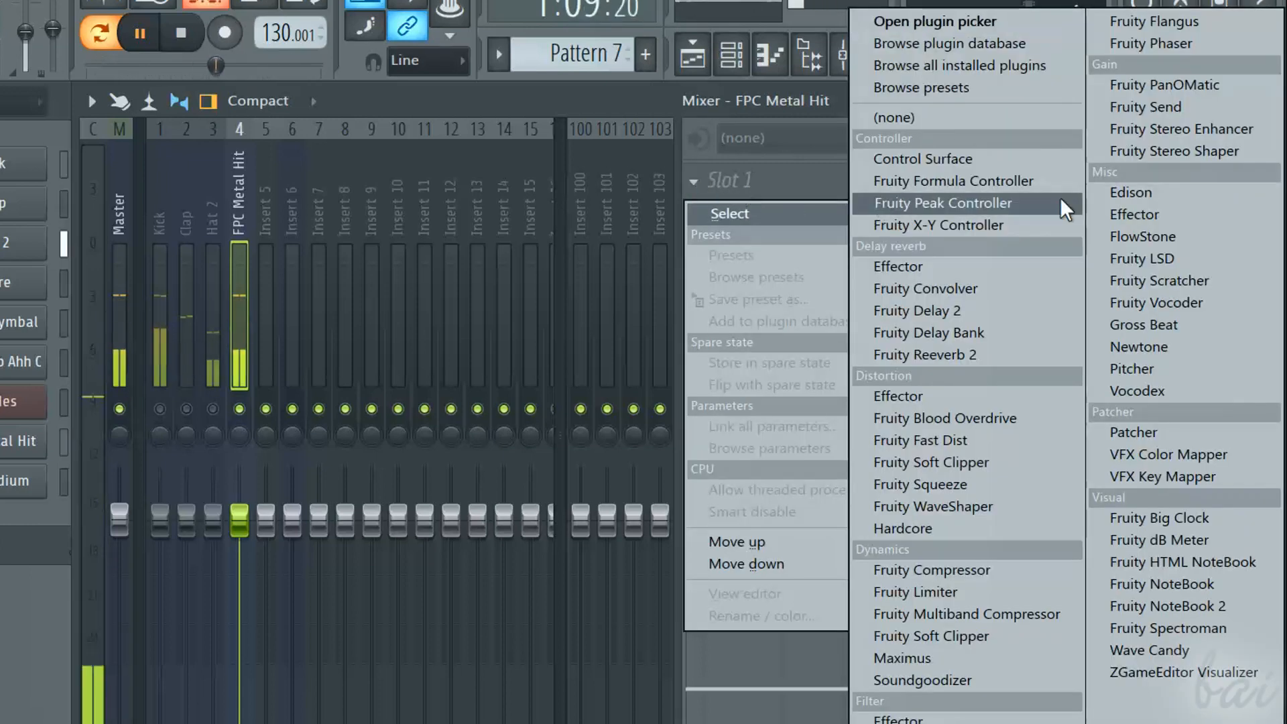
left_click(1162, 195)
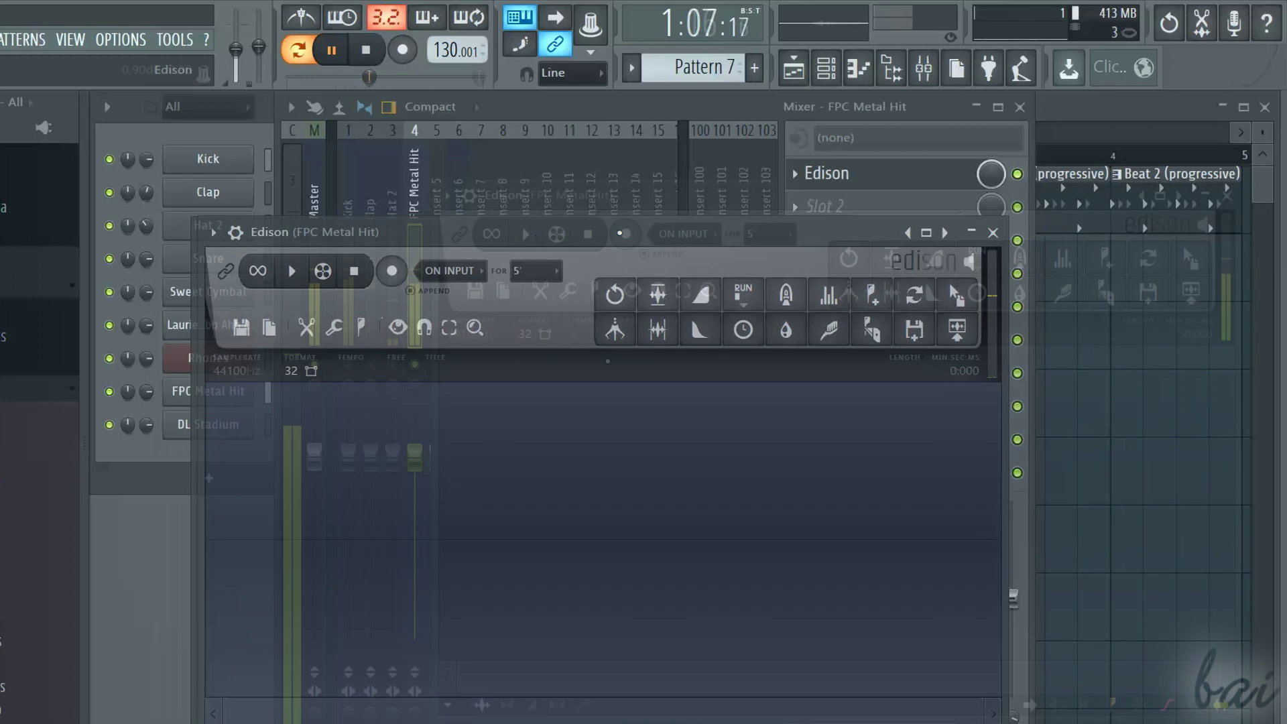
left_click_drag(524, 227, 805, 195)
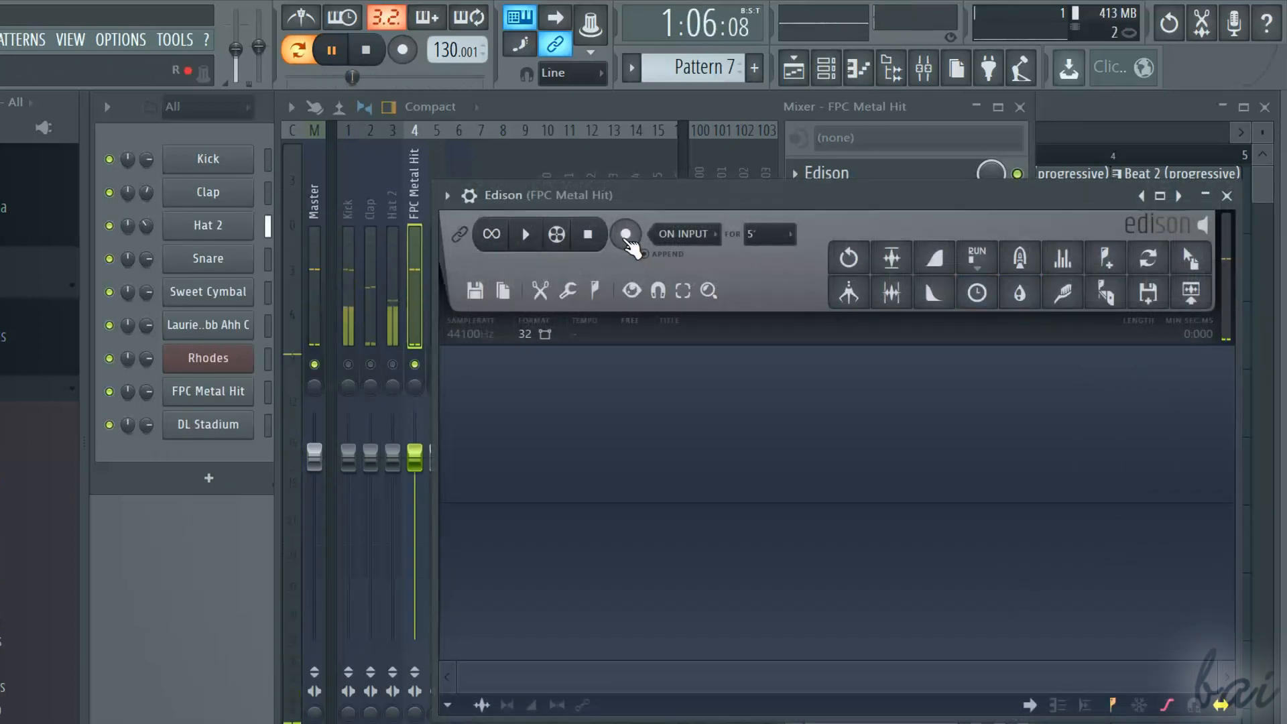
left_click(627, 235)
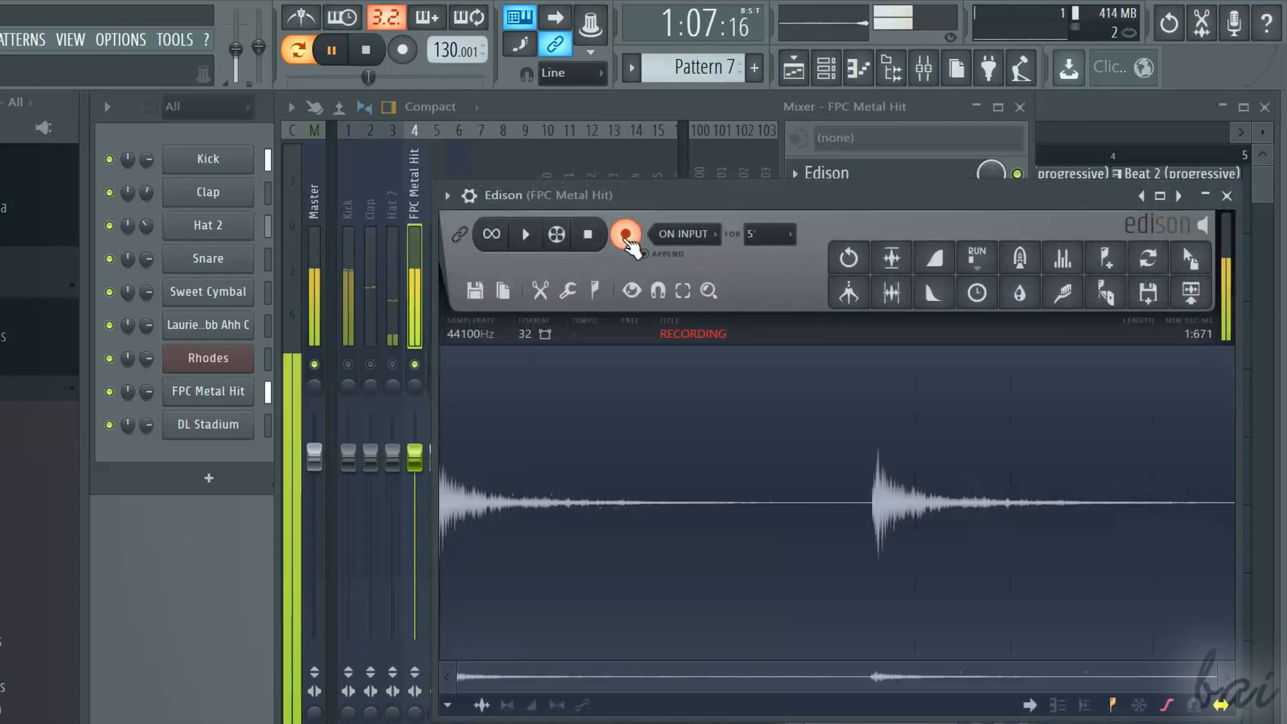
left_click(626, 235)
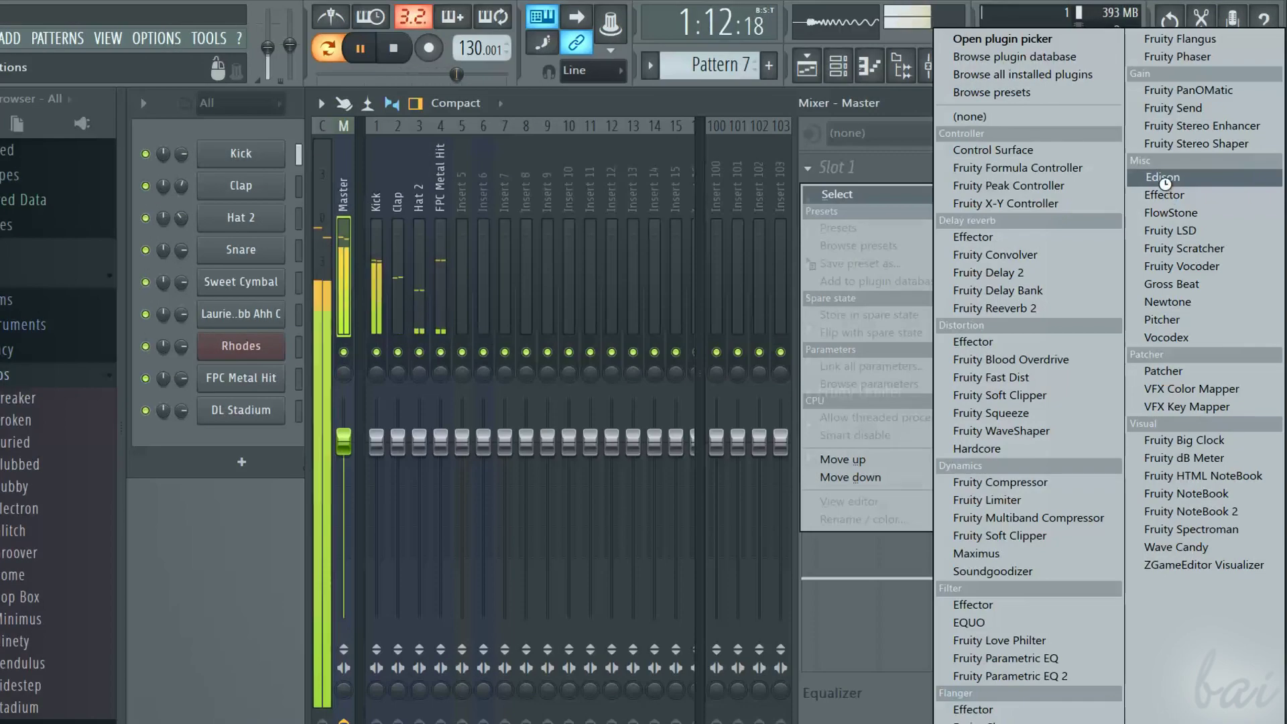
Step: Reload Edison on the FPC Metal Hit track and record another take of the drum hits
left_click(1165, 182)
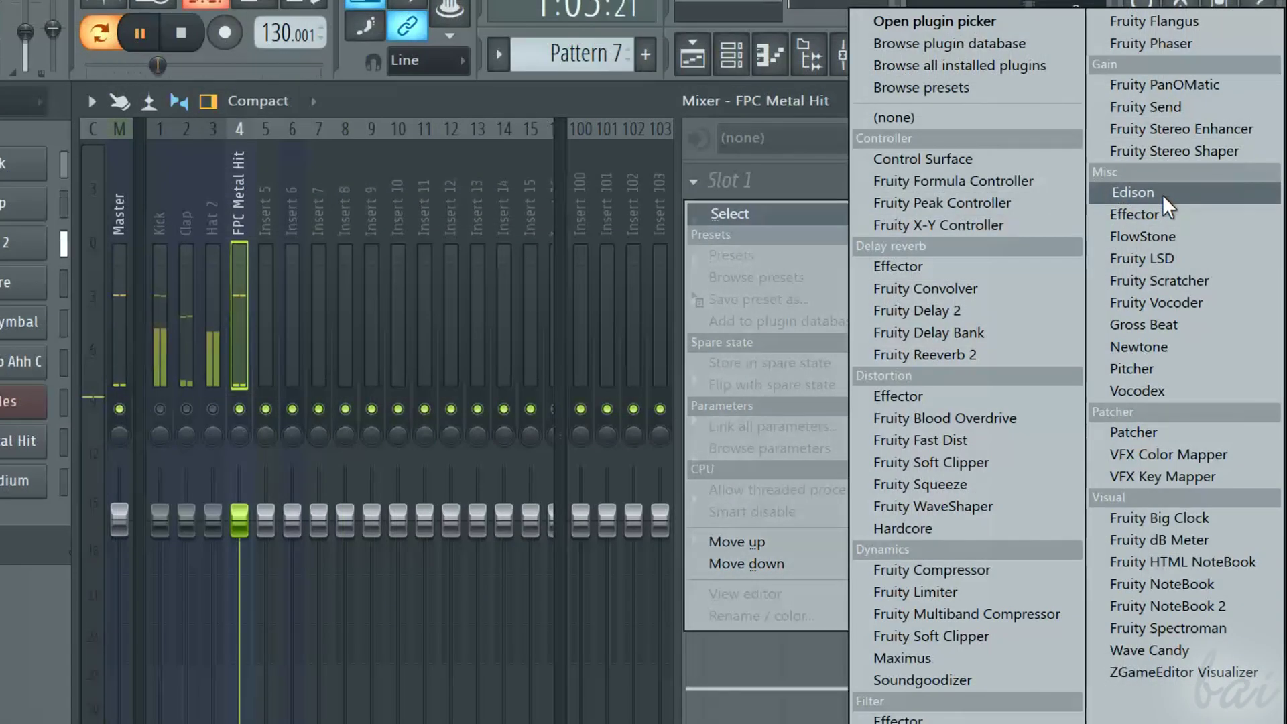
left_click(1162, 194)
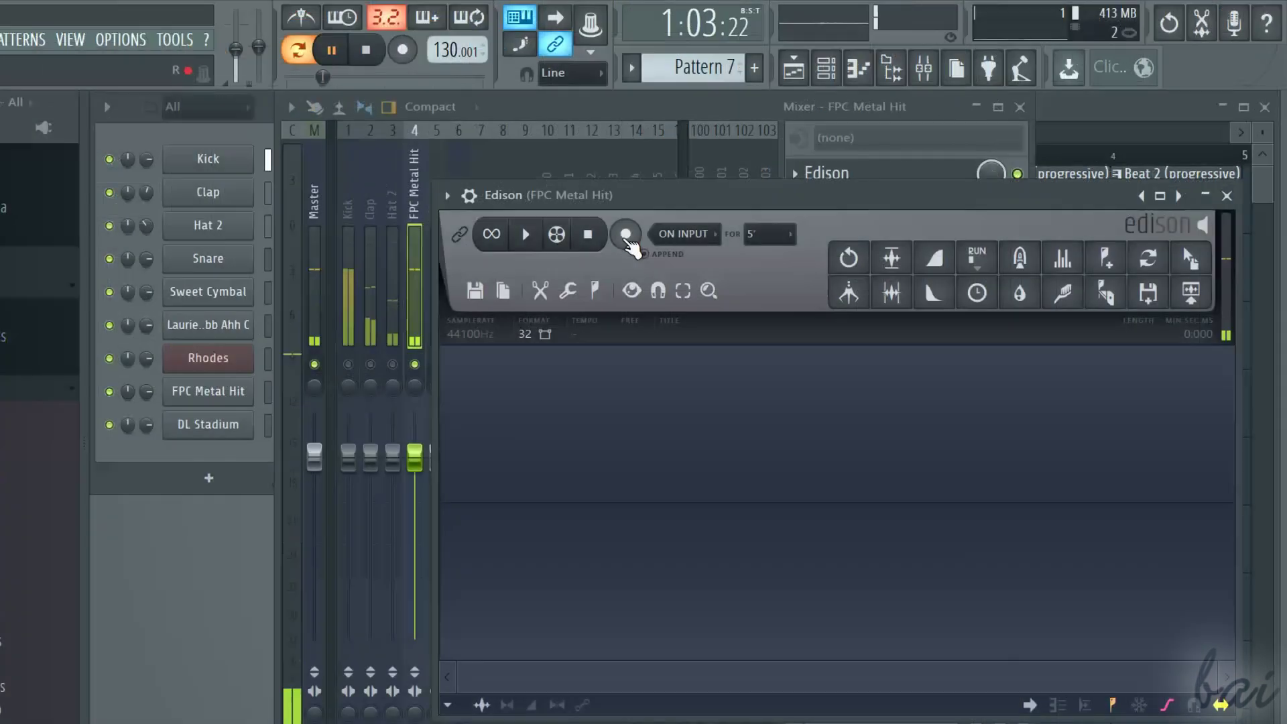
left_click(625, 235)
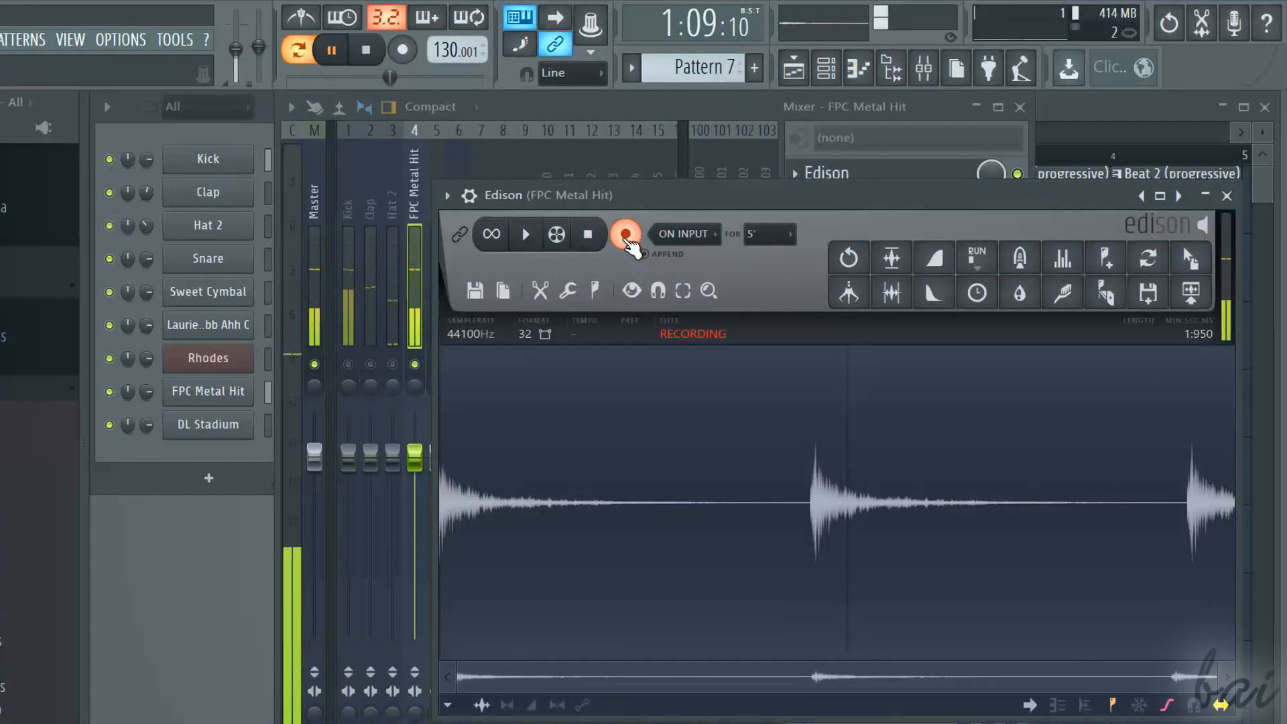
left_click(625, 236)
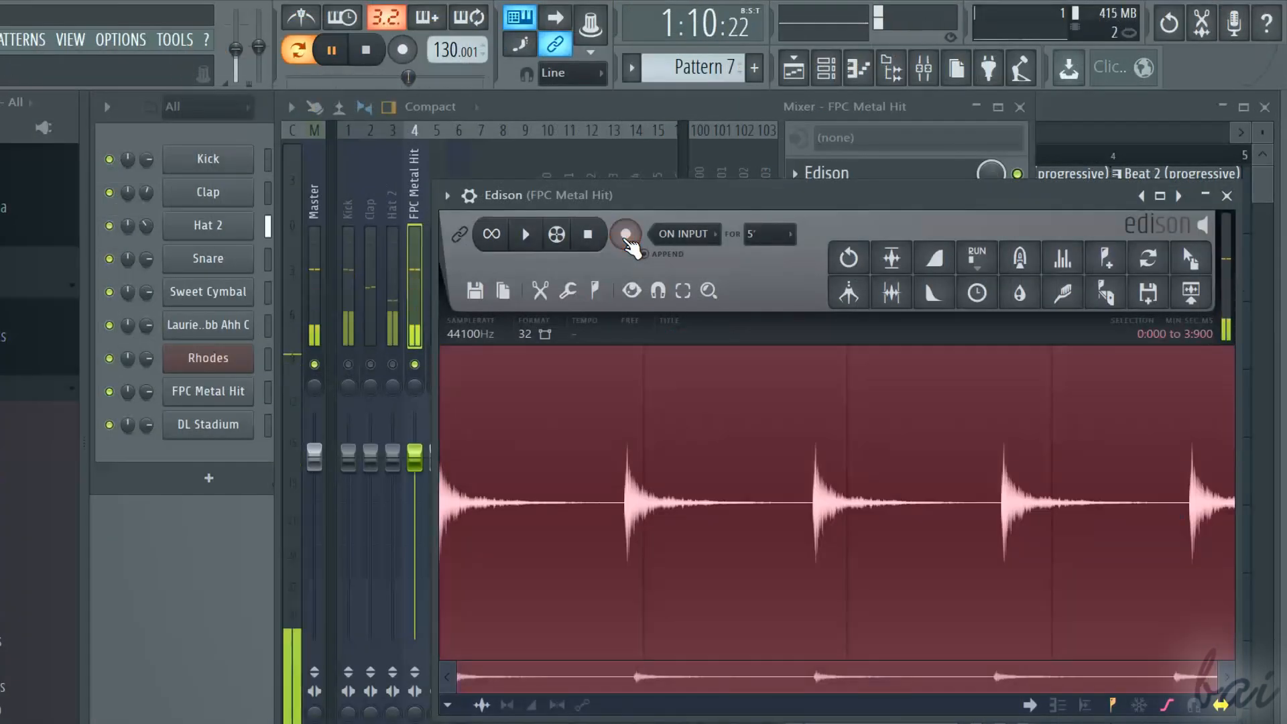
Step: Stop the song, cut the selected silent tail via Edit > Cut and play the trimmed recording
left_click(364, 50)
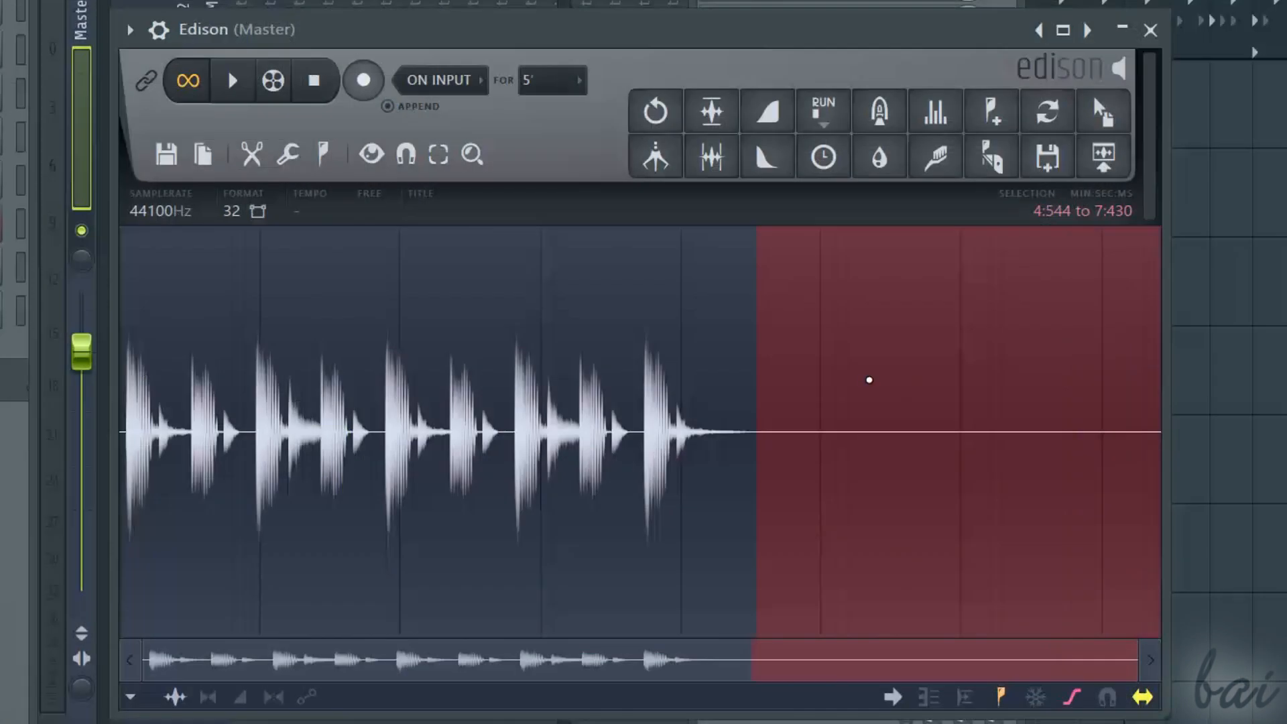
right_click(804, 345)
left_click(835, 403)
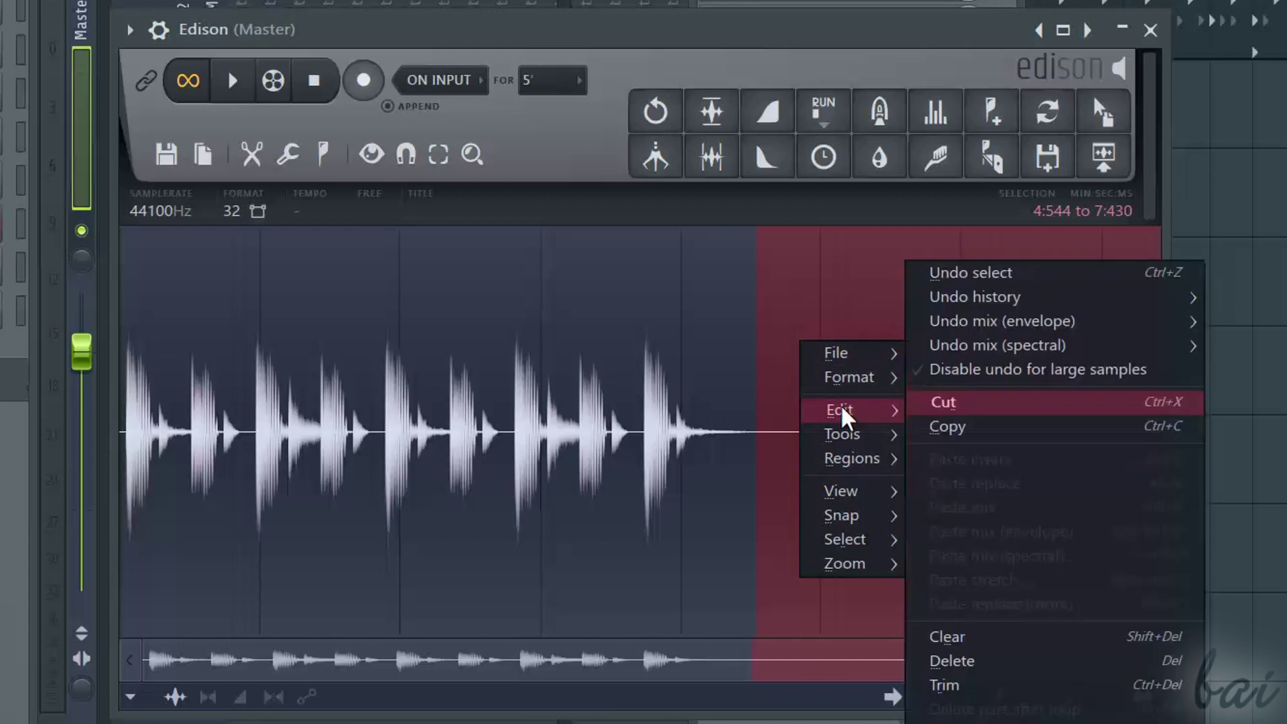
left_click(950, 408)
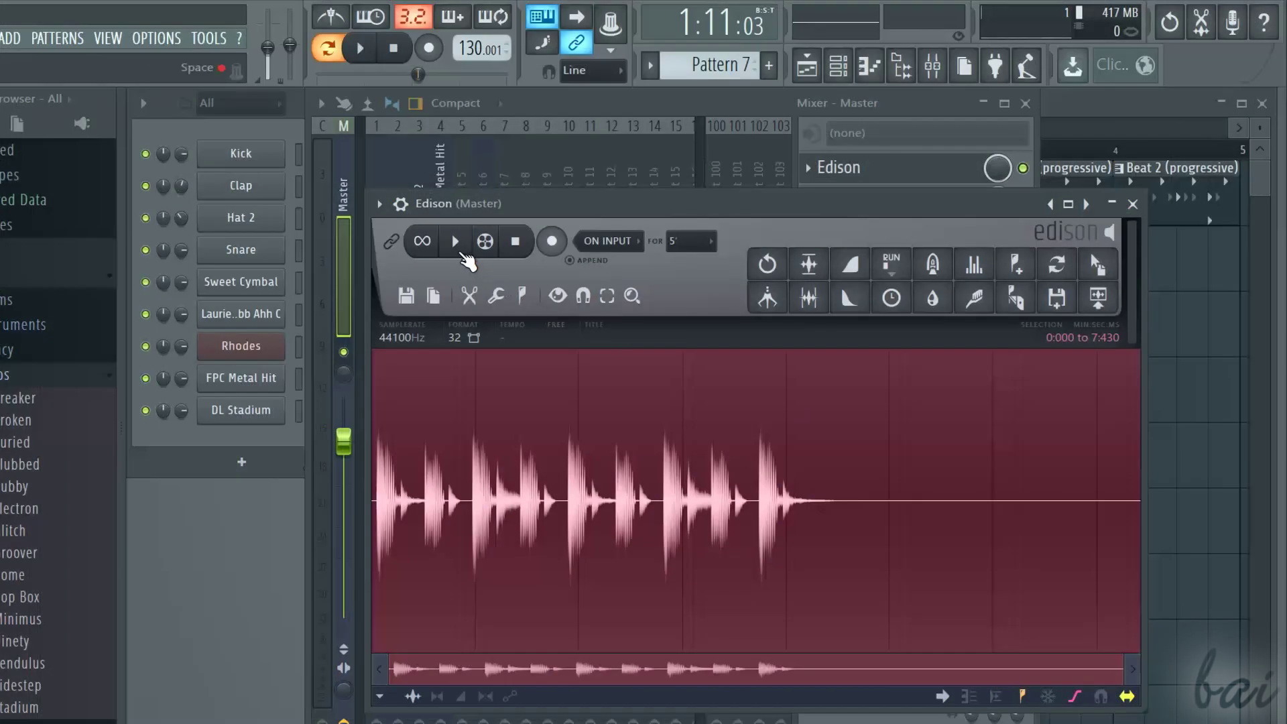
left_click(458, 244)
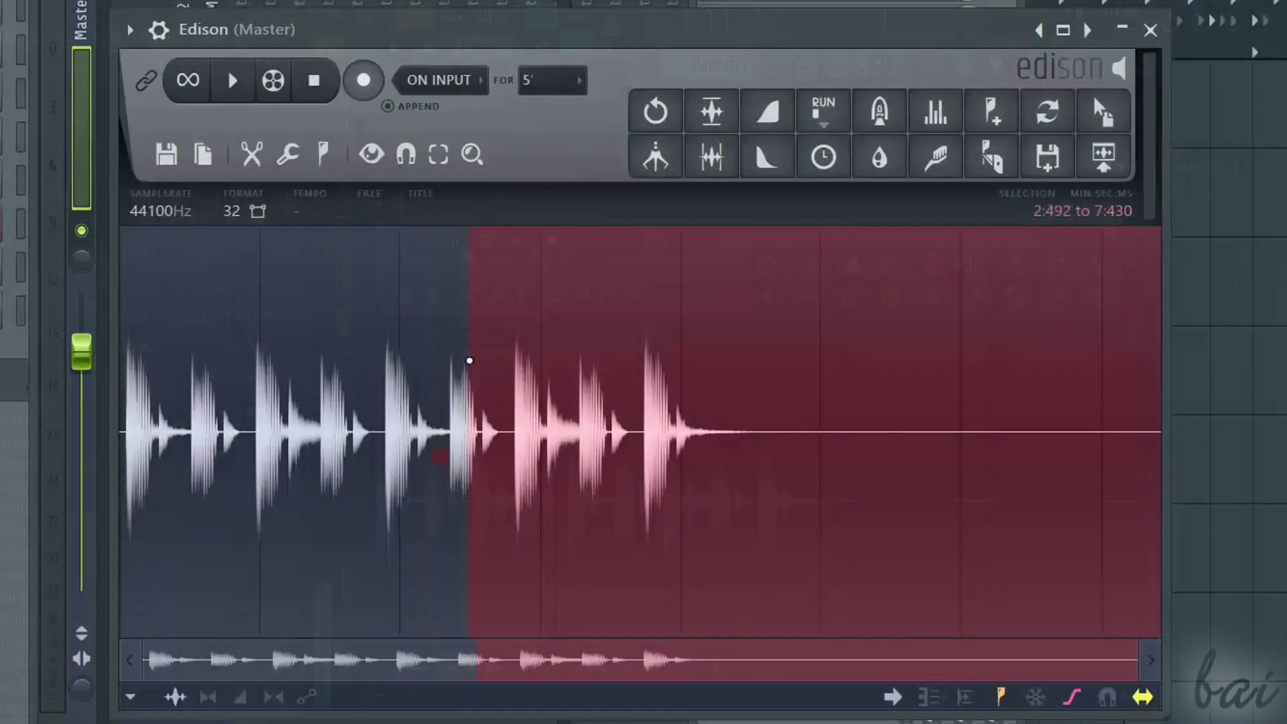
Step: Select and preview two short sections of the beat, then turn on looped playback
left_click(470, 359)
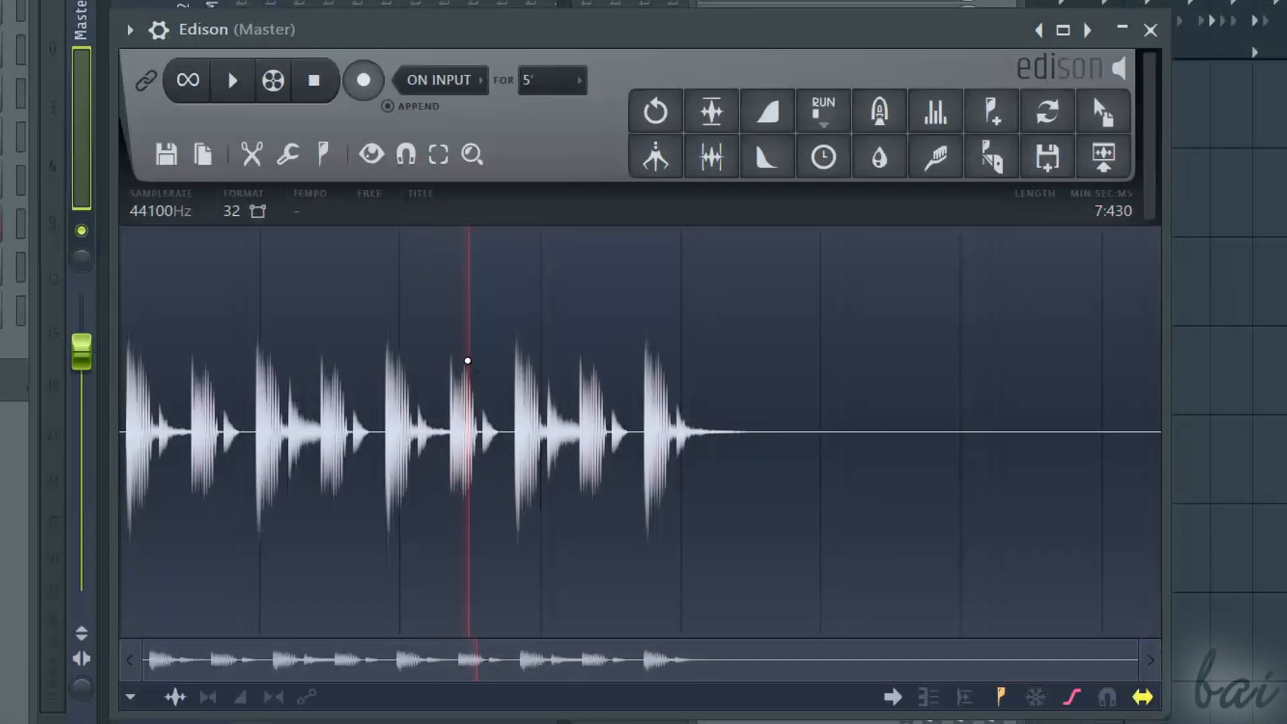
left_click_drag(468, 360, 577, 370)
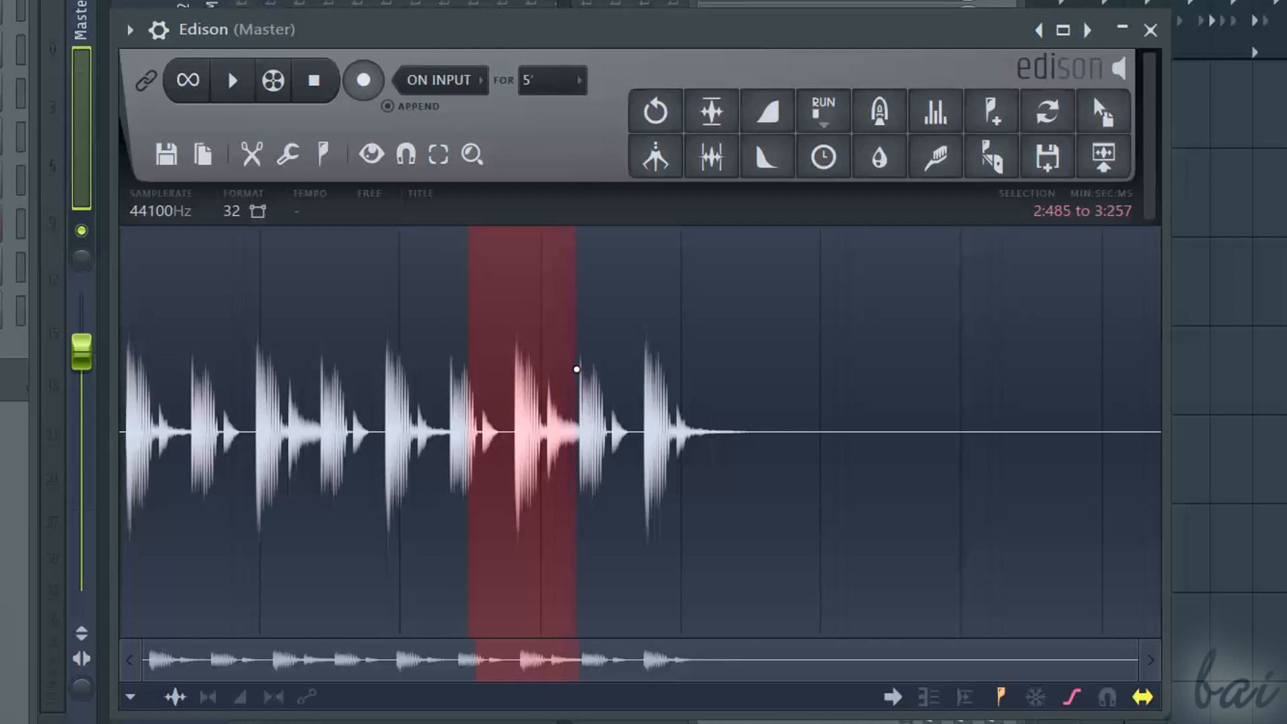
left_click(232, 81)
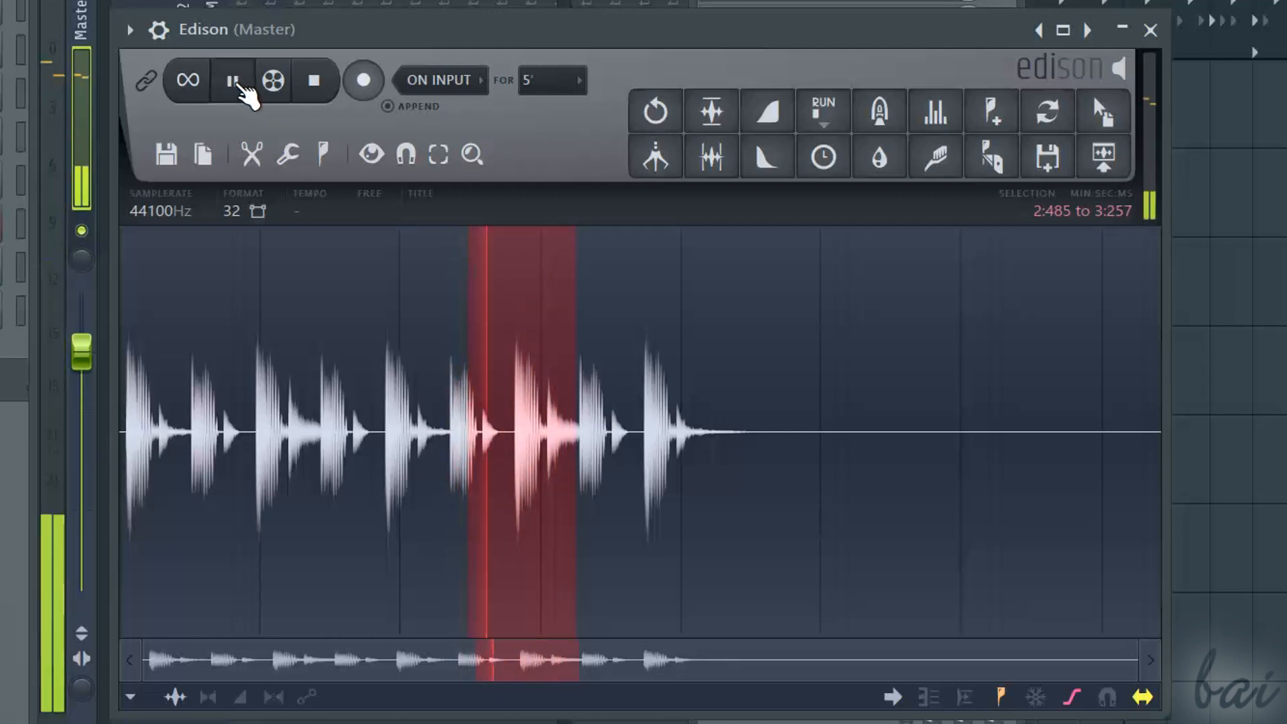
left_click(310, 384)
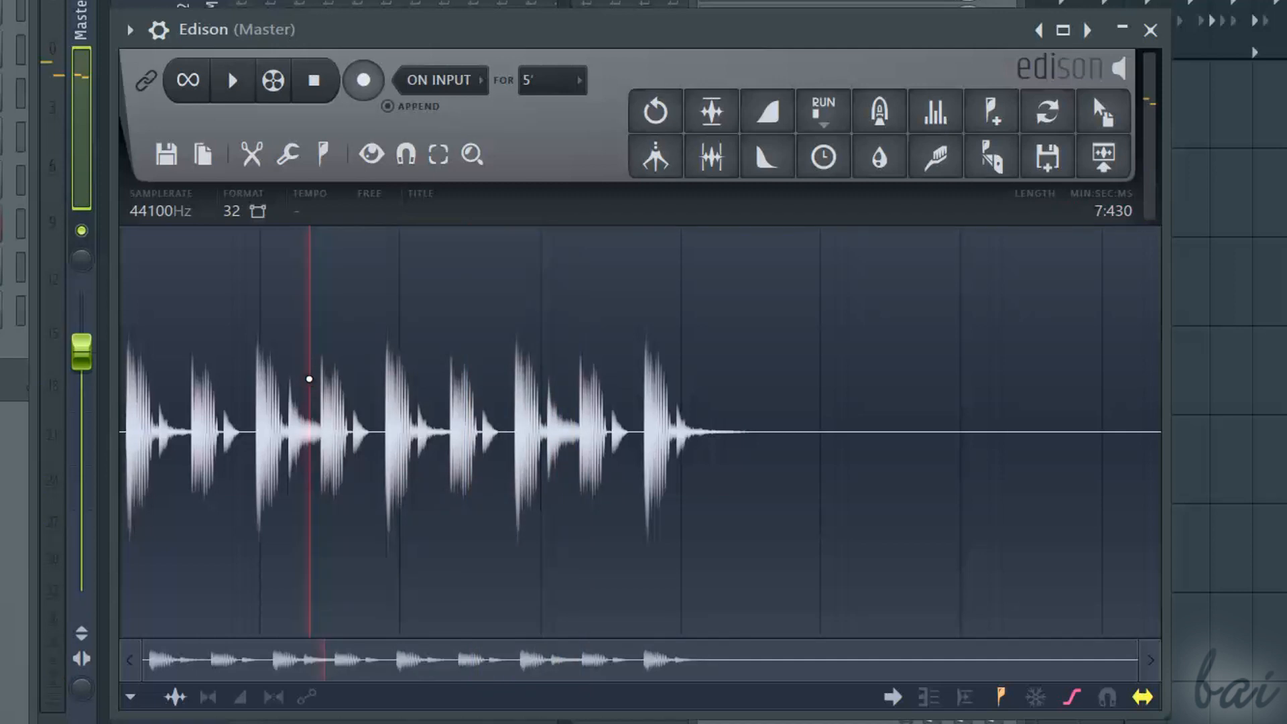
mouse_move(308, 380)
left_mouse_down()
mouse_move(635, 383)
mouse_move(402, 384)
left_mouse_up()
left_click(232, 79)
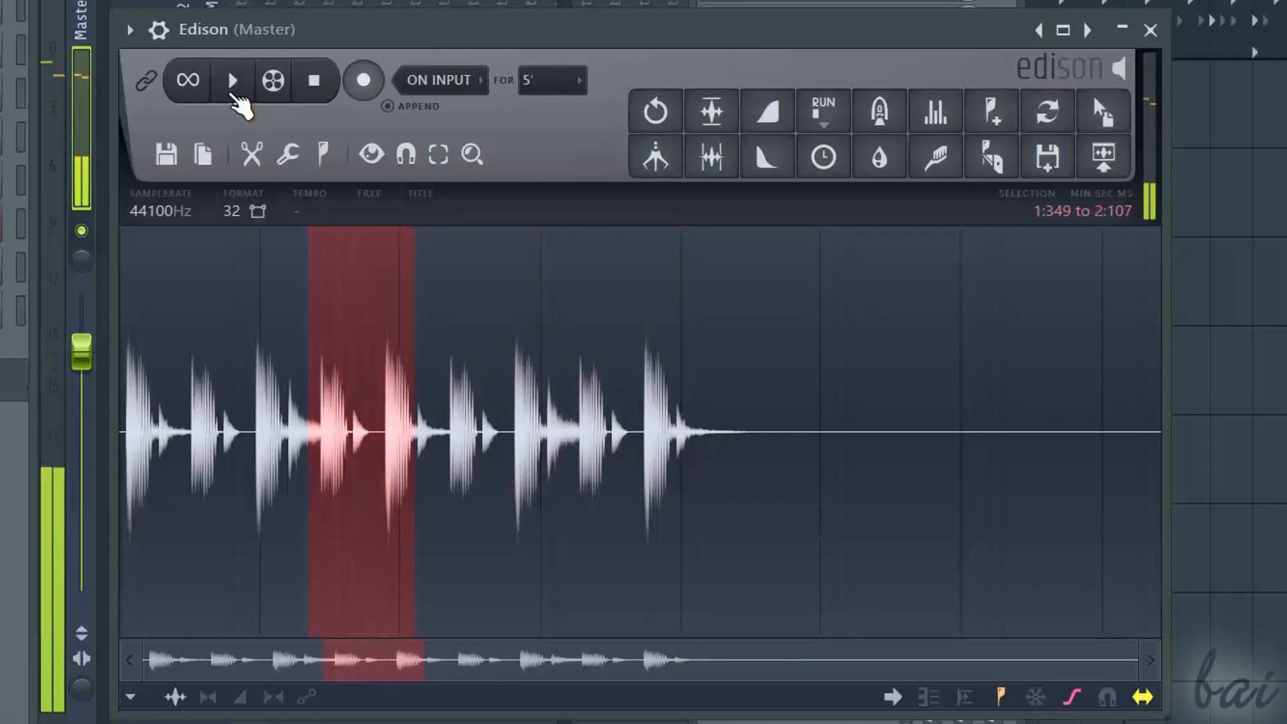
left_click(233, 81)
left_click(188, 81)
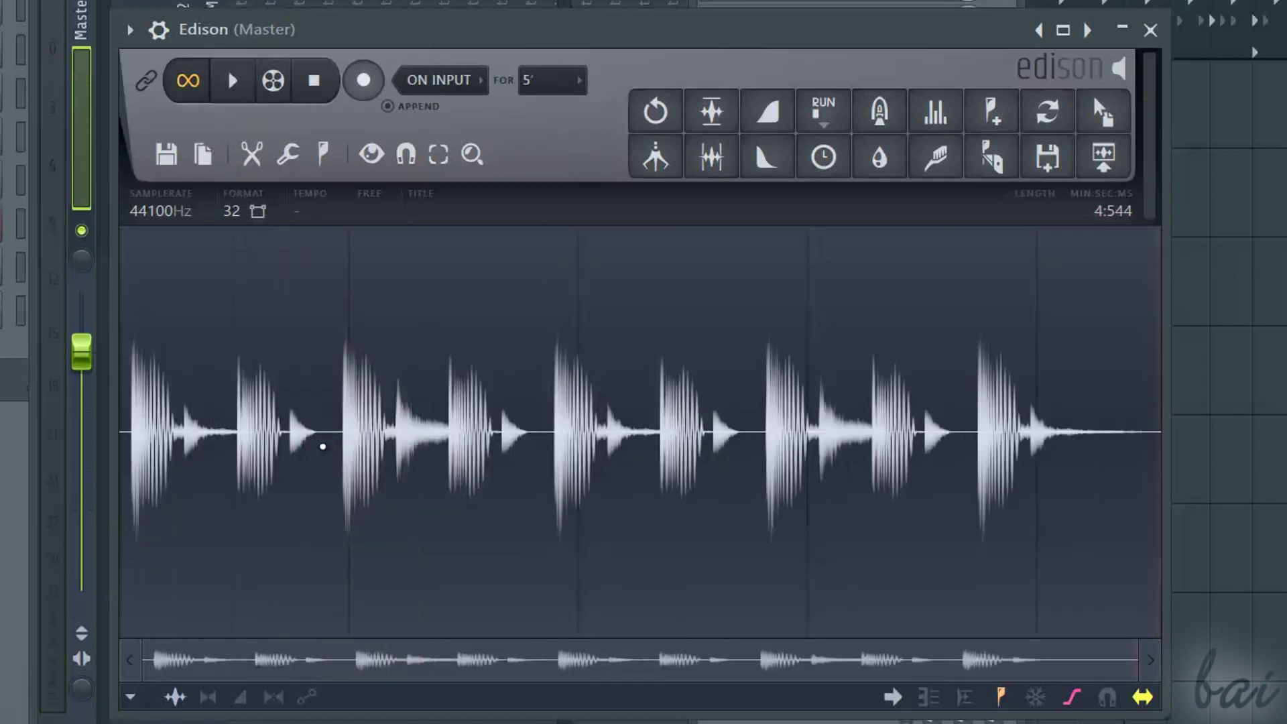
Step: Select the first 0.892 seconds from the start, cut it, then undo to restore the opening hits
left_click(325, 447)
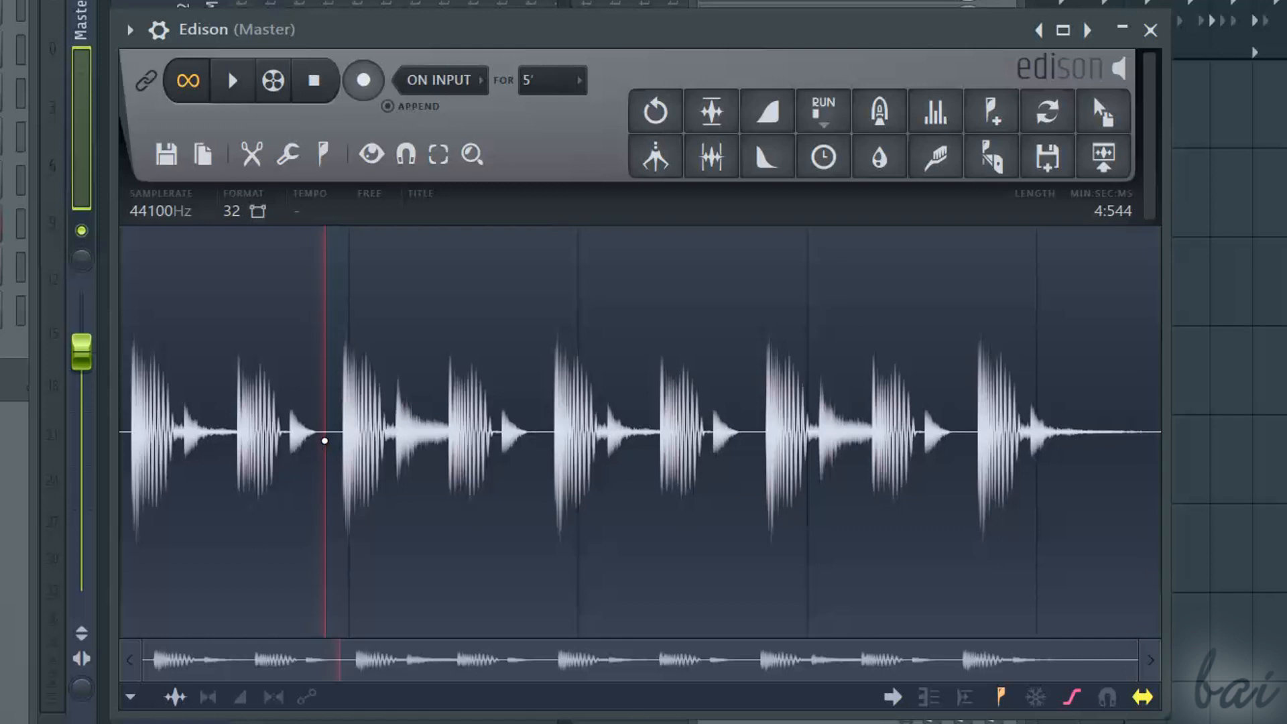
left_click_drag(324, 442, 80, 445)
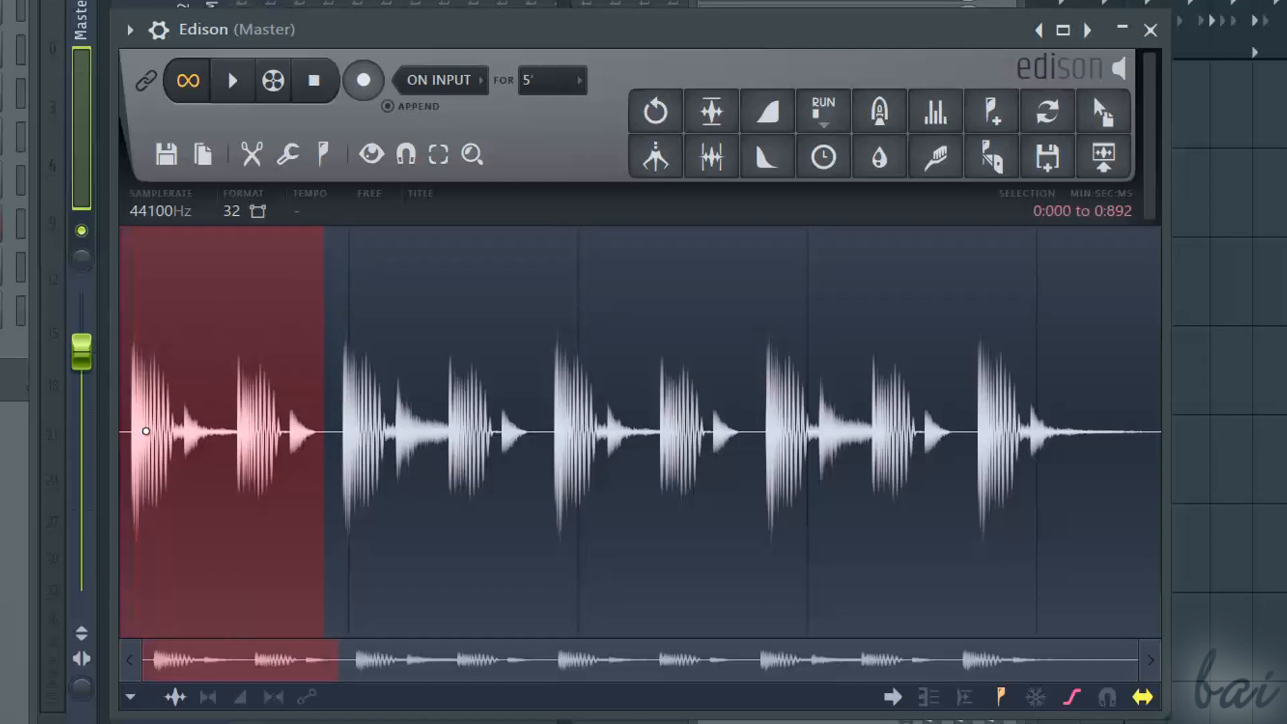
right_click(151, 434)
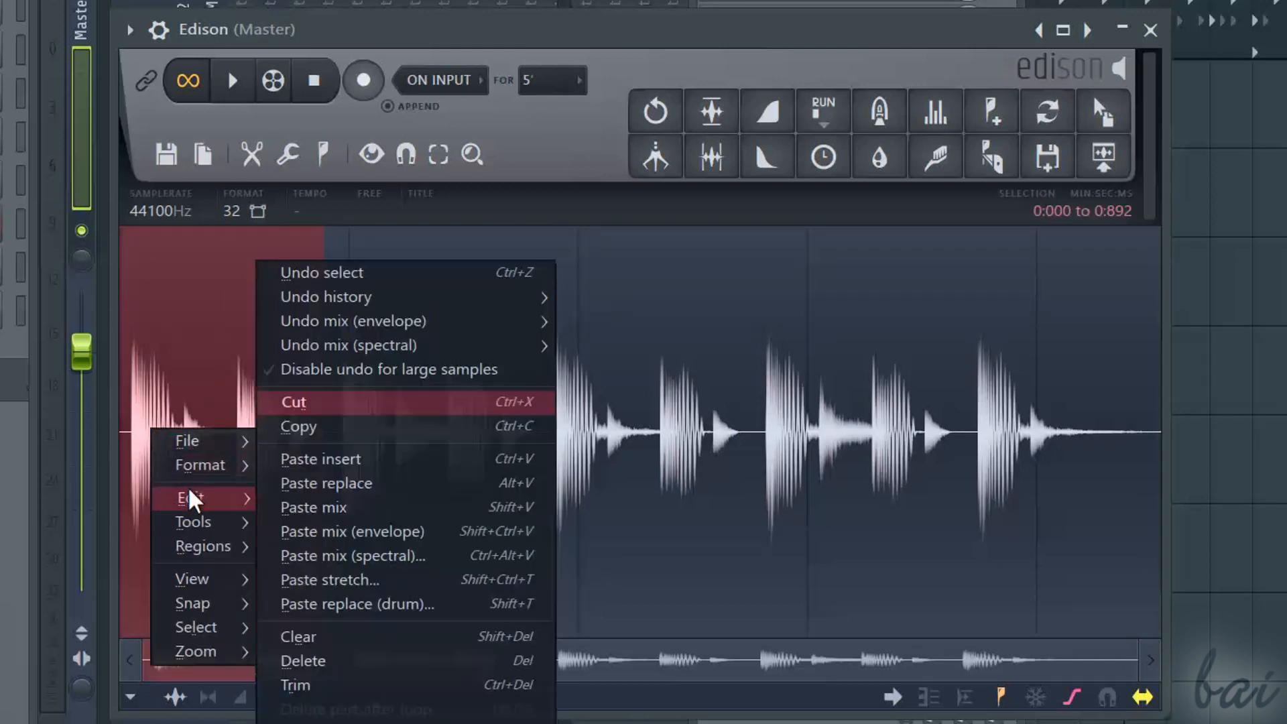
mouse_move(191, 497)
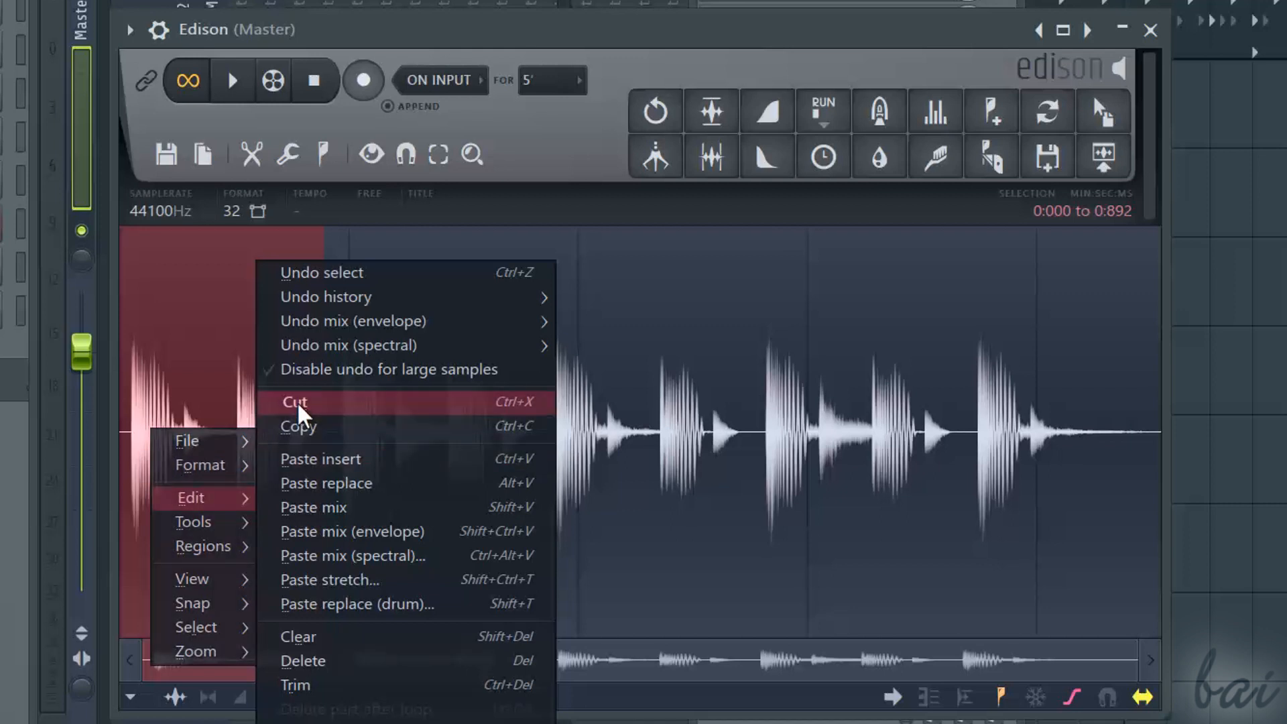
left_click(294, 401)
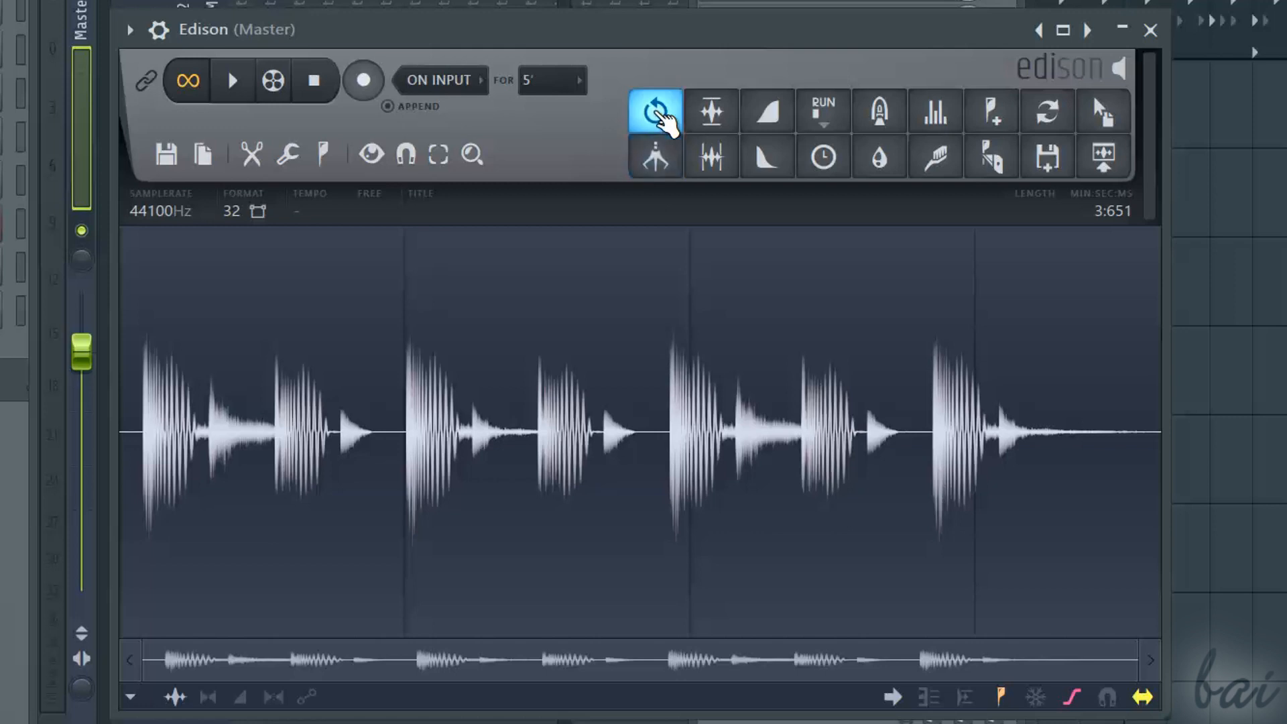
left_click(656, 114)
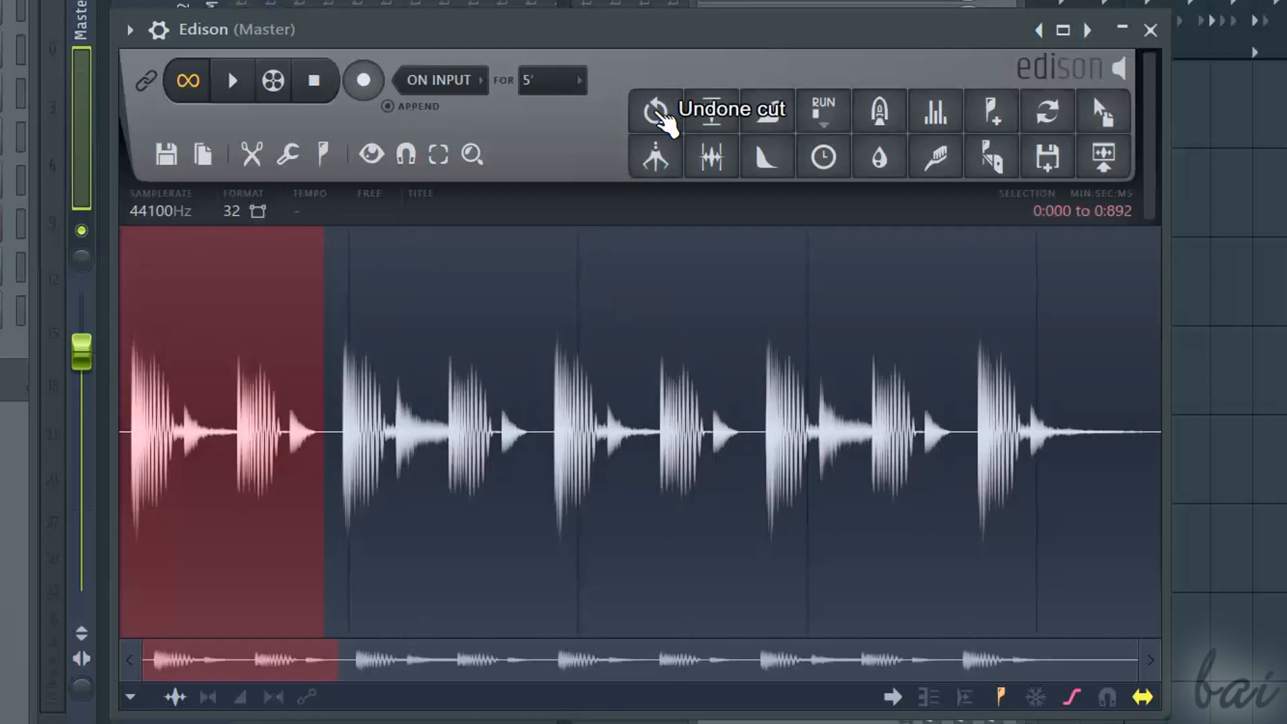
scroll(372, 347, "up", 4)
scroll(402, 433, "up", 4)
scroll(433, 453, "up", 3)
scroll(437, 456, "up", 3)
scroll(437, 456, "up", 3)
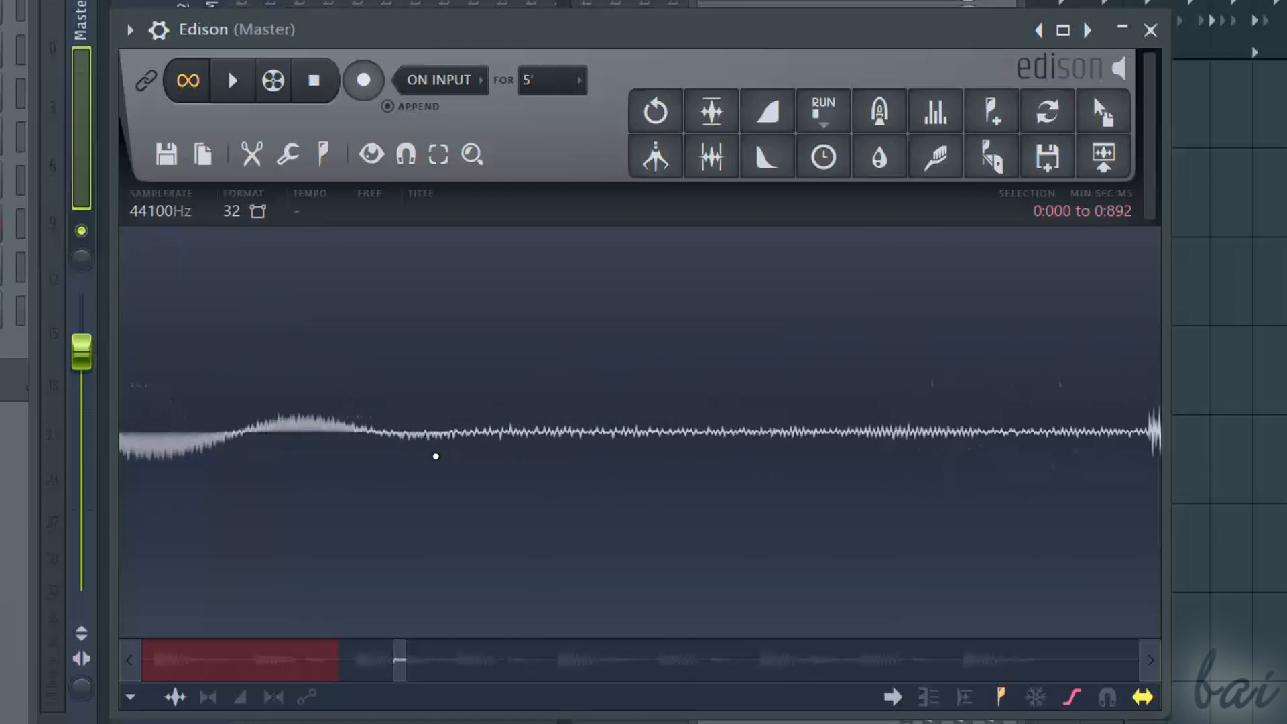
scroll(437, 458, "up", 2)
scroll(438, 458, "up", 3)
scroll(437, 457, "up", 3)
scroll(437, 455, "down", 3)
scroll(439, 452, "down", 5)
scroll(439, 451, "down", 3)
scroll(439, 452, "down", 4)
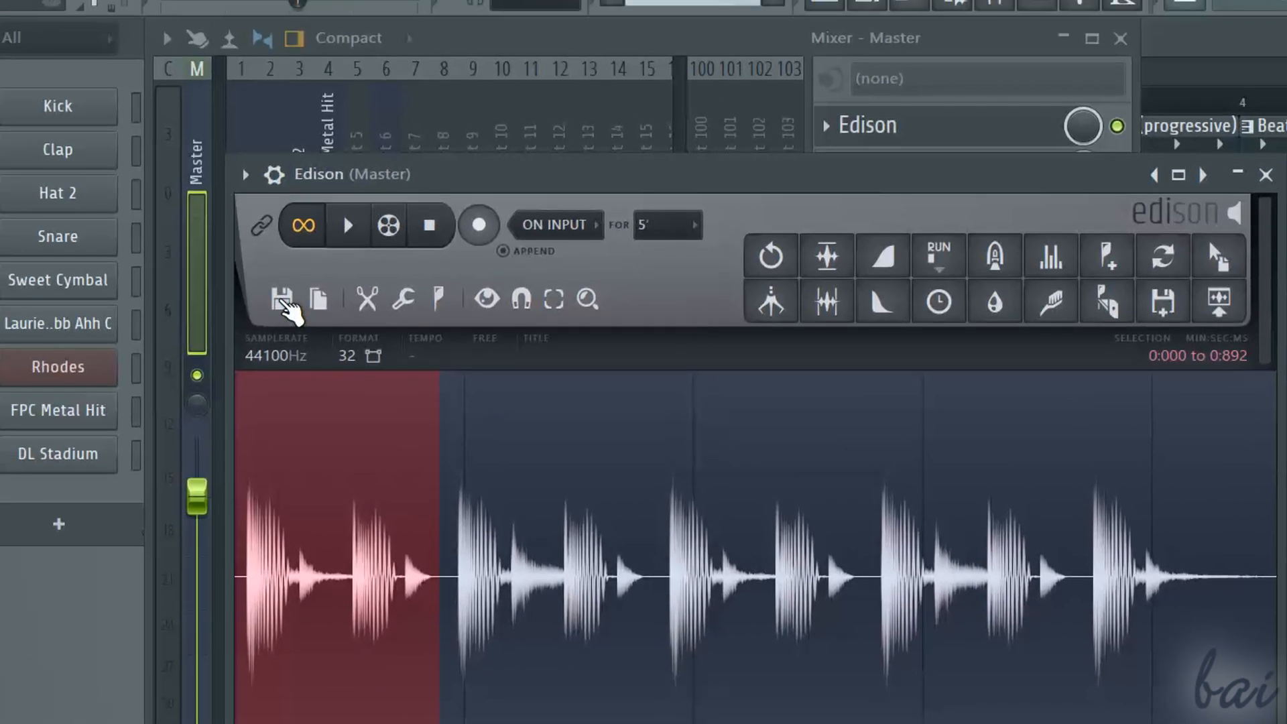
Step: Save the Edison sample to the desktop as Beat1.wav via Save sample as
left_click(284, 301)
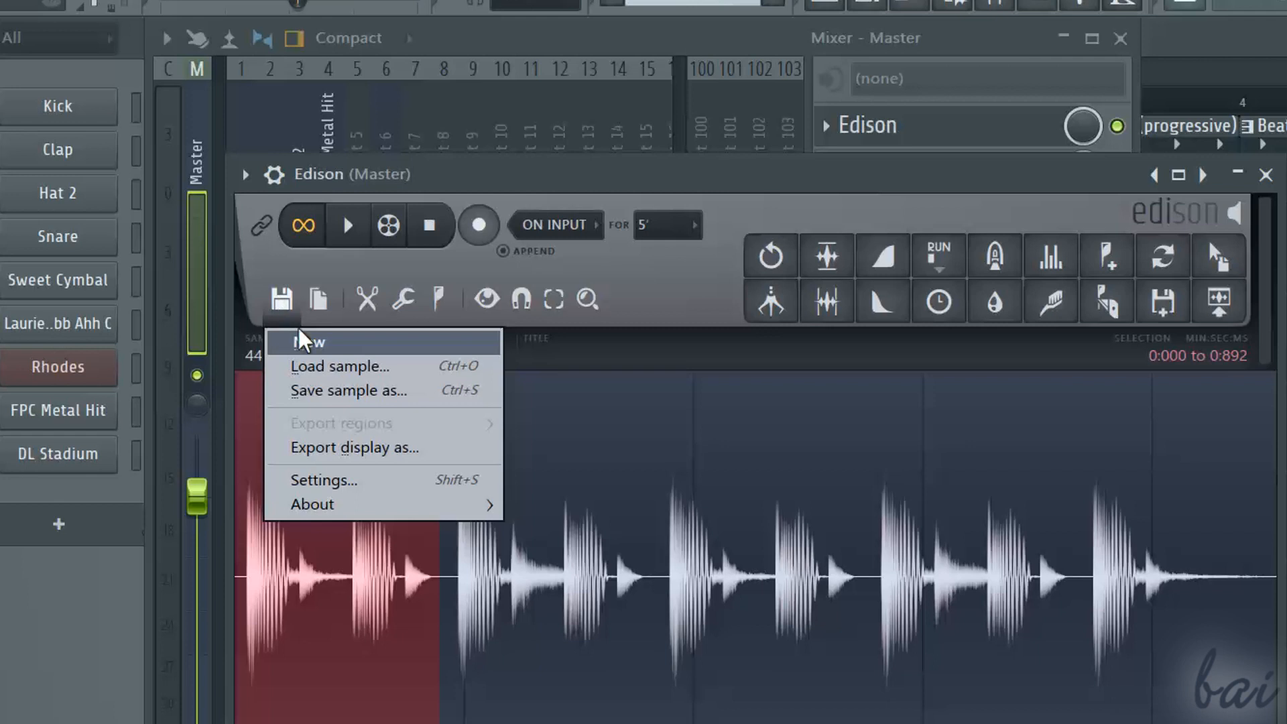
left_click(325, 402)
type("Beat1.wav")
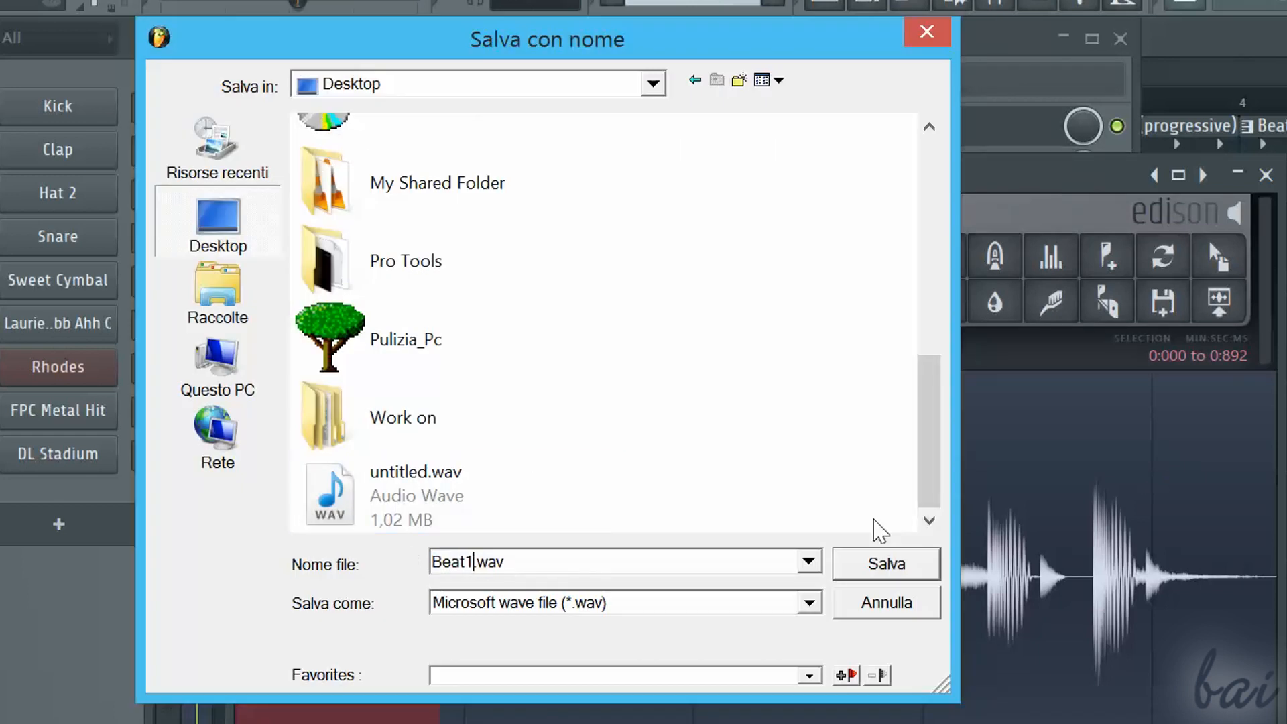
left_click(871, 564)
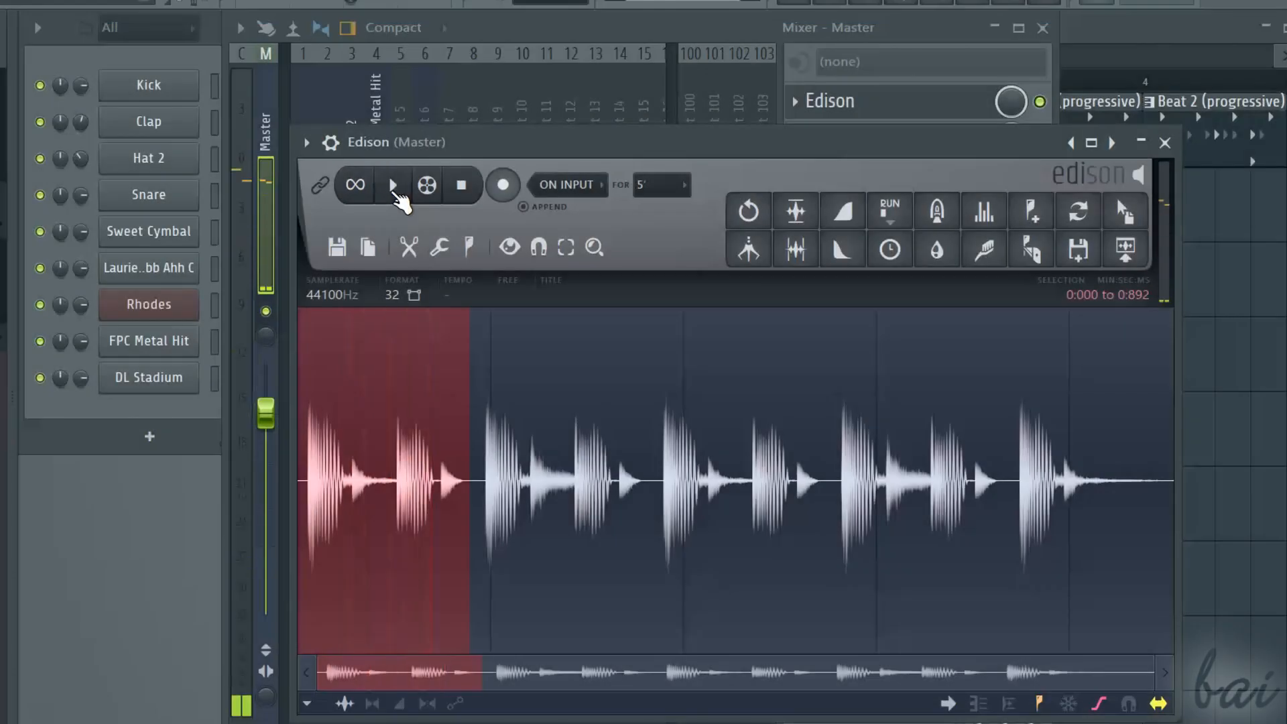
Step: Preview the opening selection, then send the recording to a new channel named Beat1
left_click(393, 185)
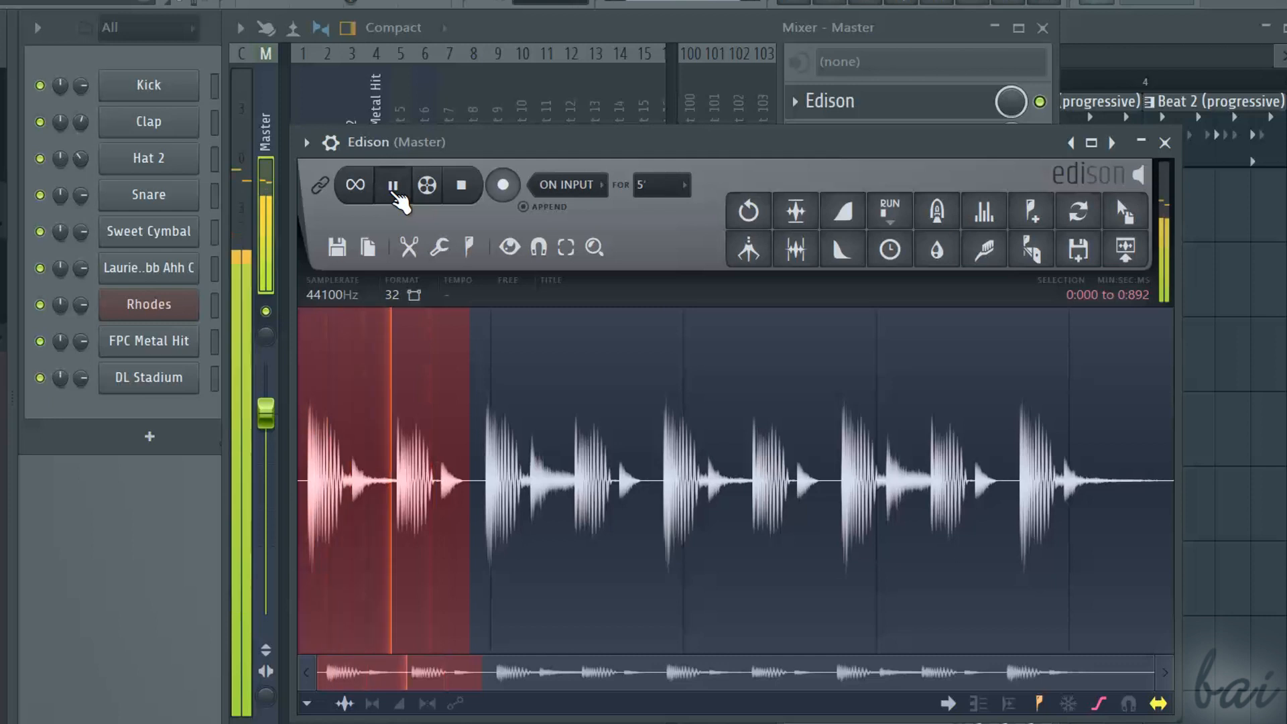
left_click(393, 185)
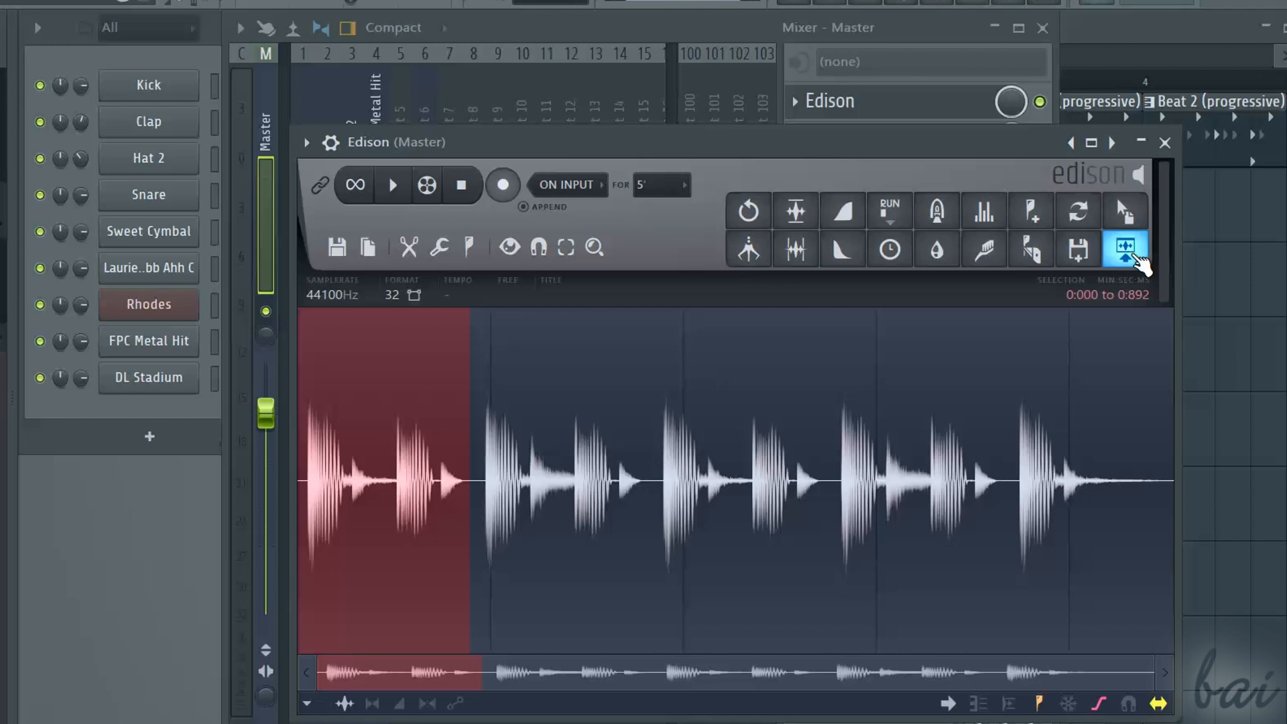
left_click(1126, 251)
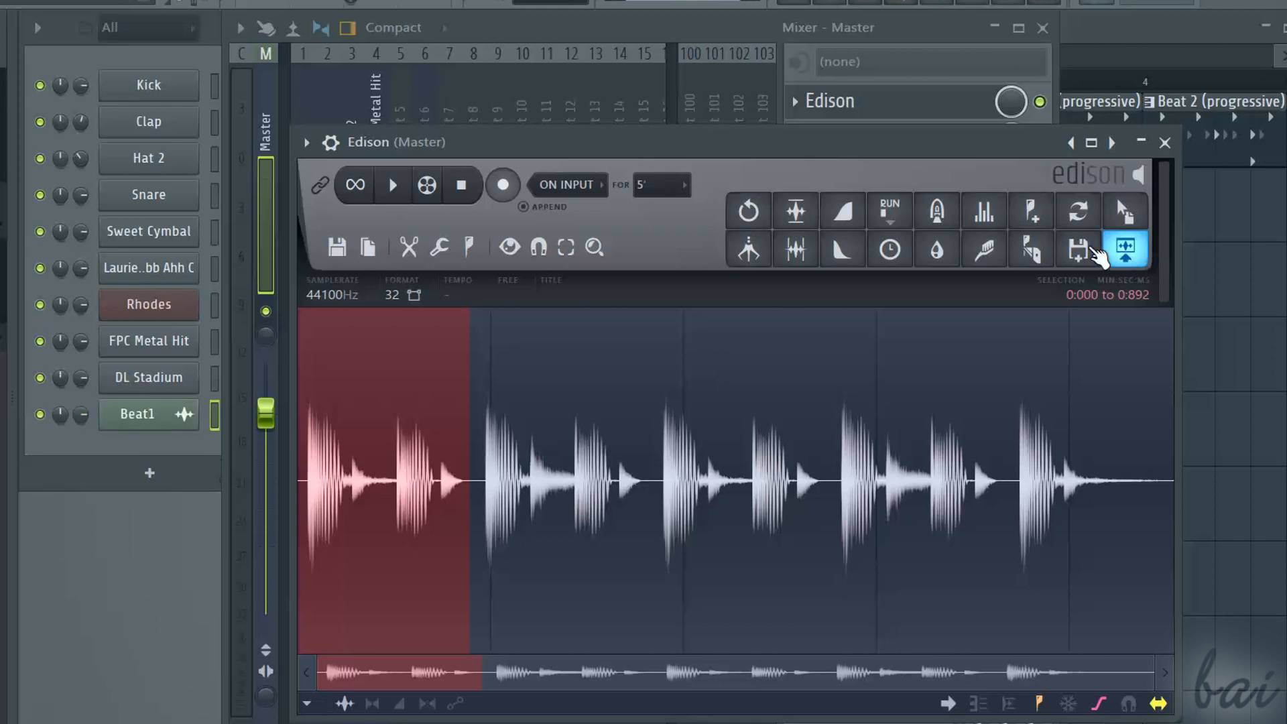
left_click(125, 61)
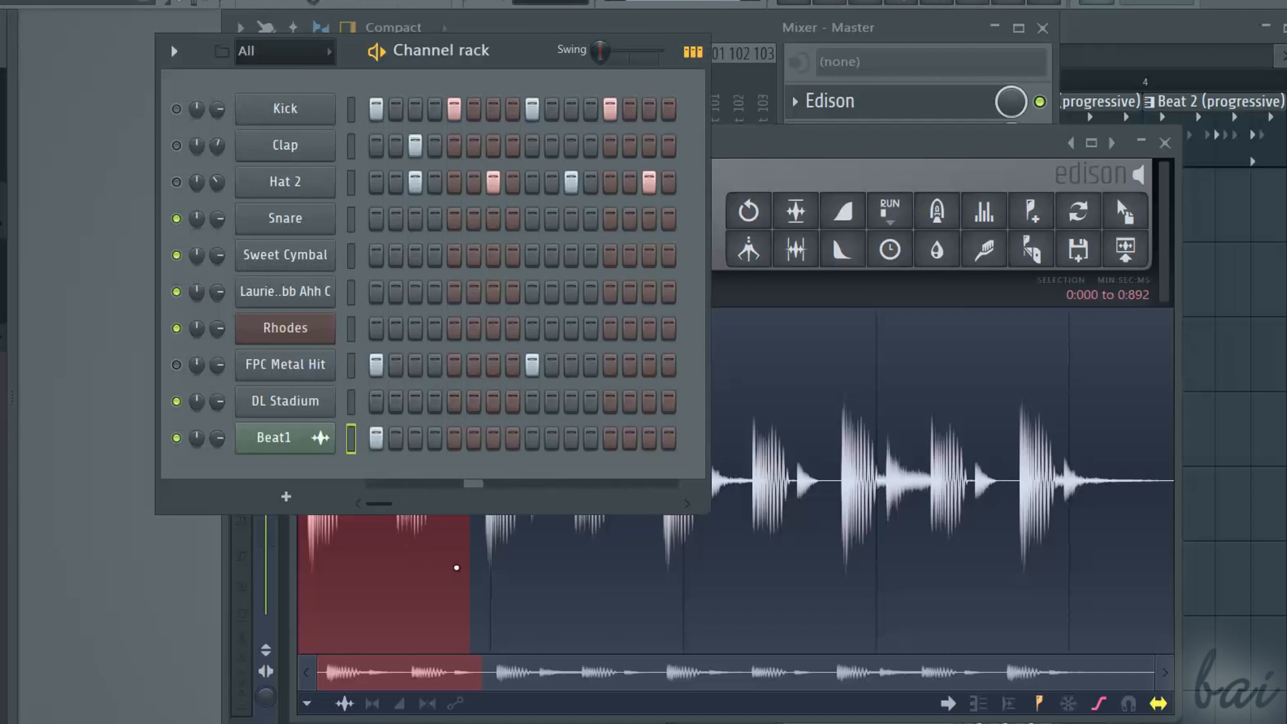
Step: Start playback with Space so Edison records the beat, and move the channel rack aside
key("space")
mouse_move(505, 68)
left_mouse_down()
mouse_move(869, 26)
mouse_move(848, 66)
left_mouse_up()
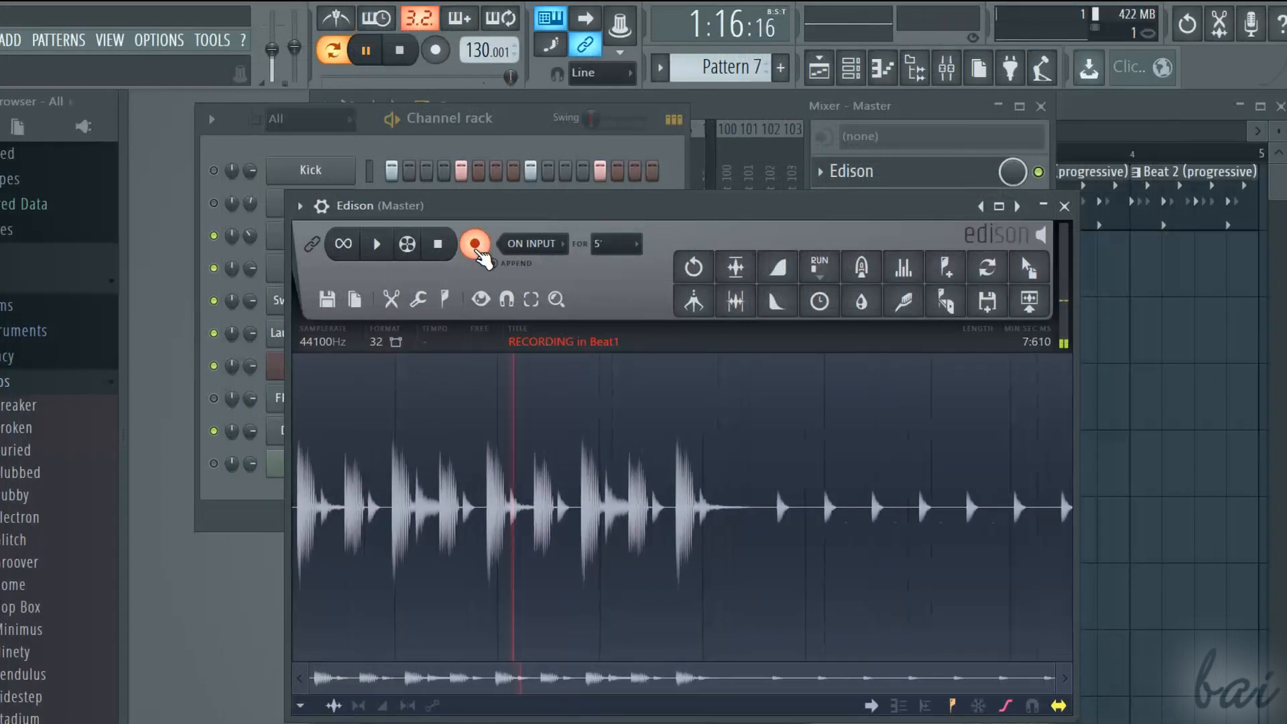
Step: Stop Edison recording and cut the entire recorded waveform via Edit > Cut
left_click(475, 243)
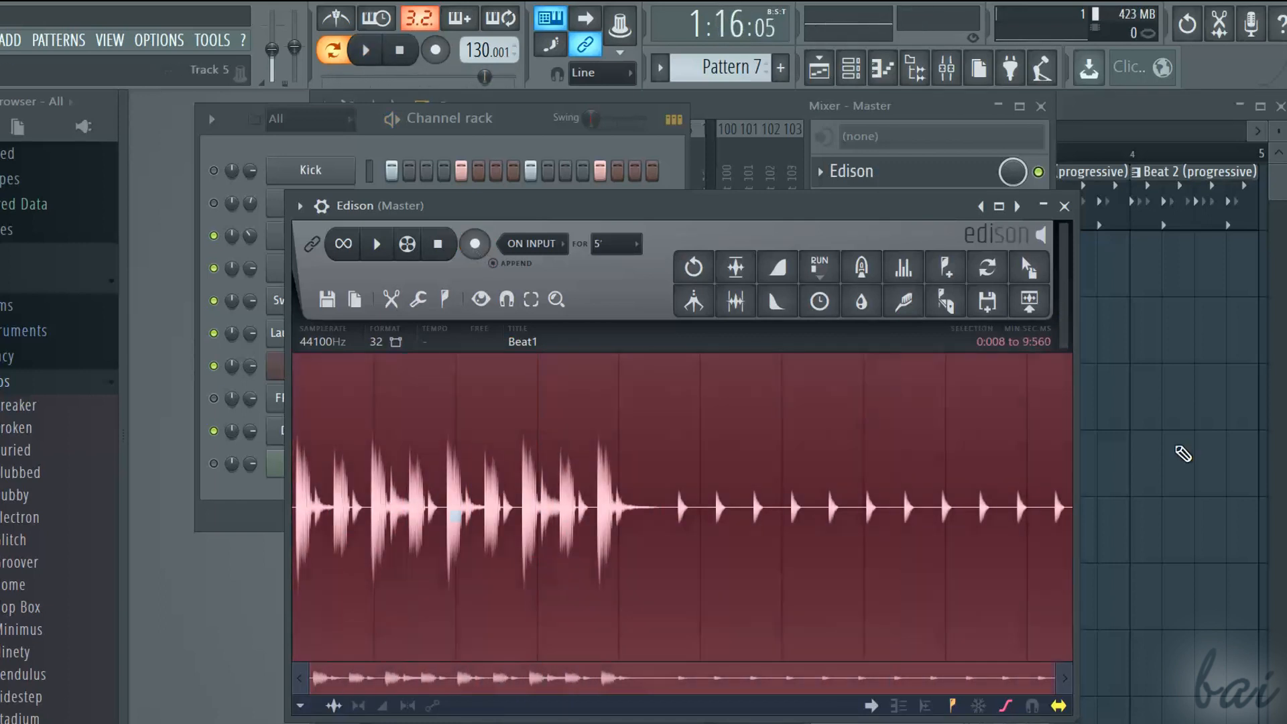
right_click(653, 423)
mouse_move(683, 473)
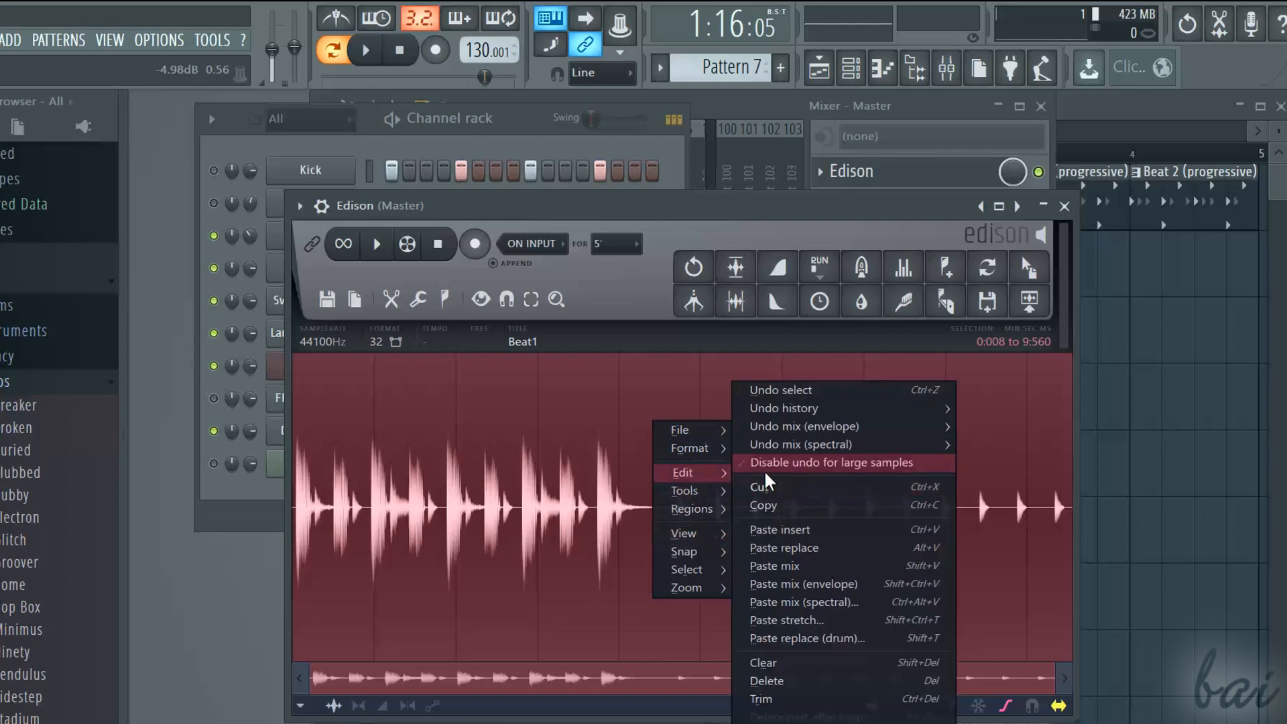
left_click(777, 488)
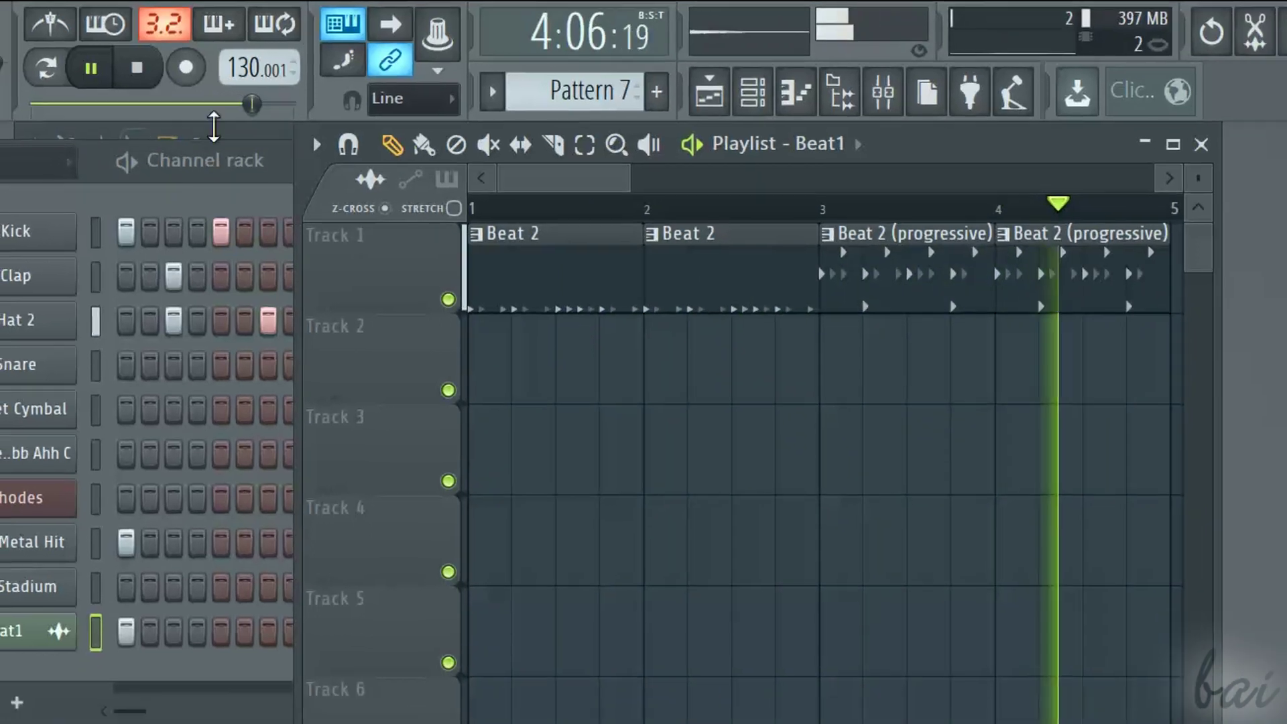
Step: Bring up the mixer with F9, solo the Hat 2 track and move the mixer to reveal the playlist
key("F9")
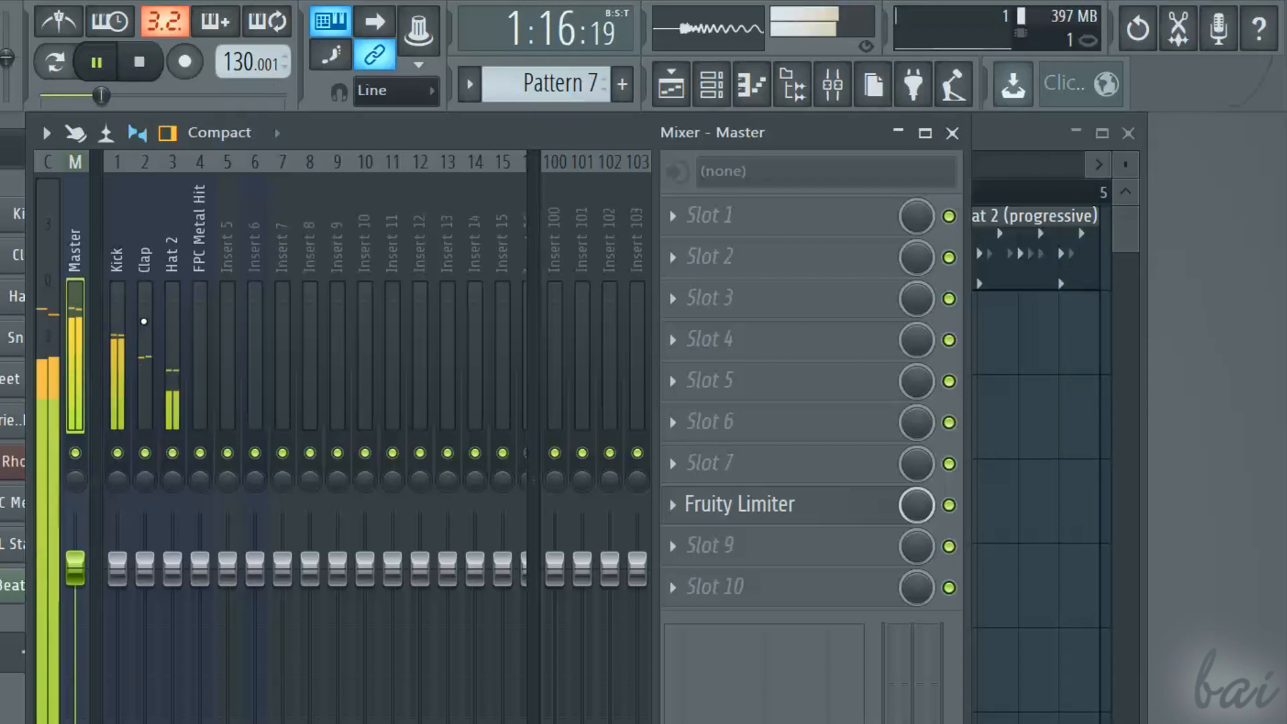
left_click(145, 332)
left_click(169, 332)
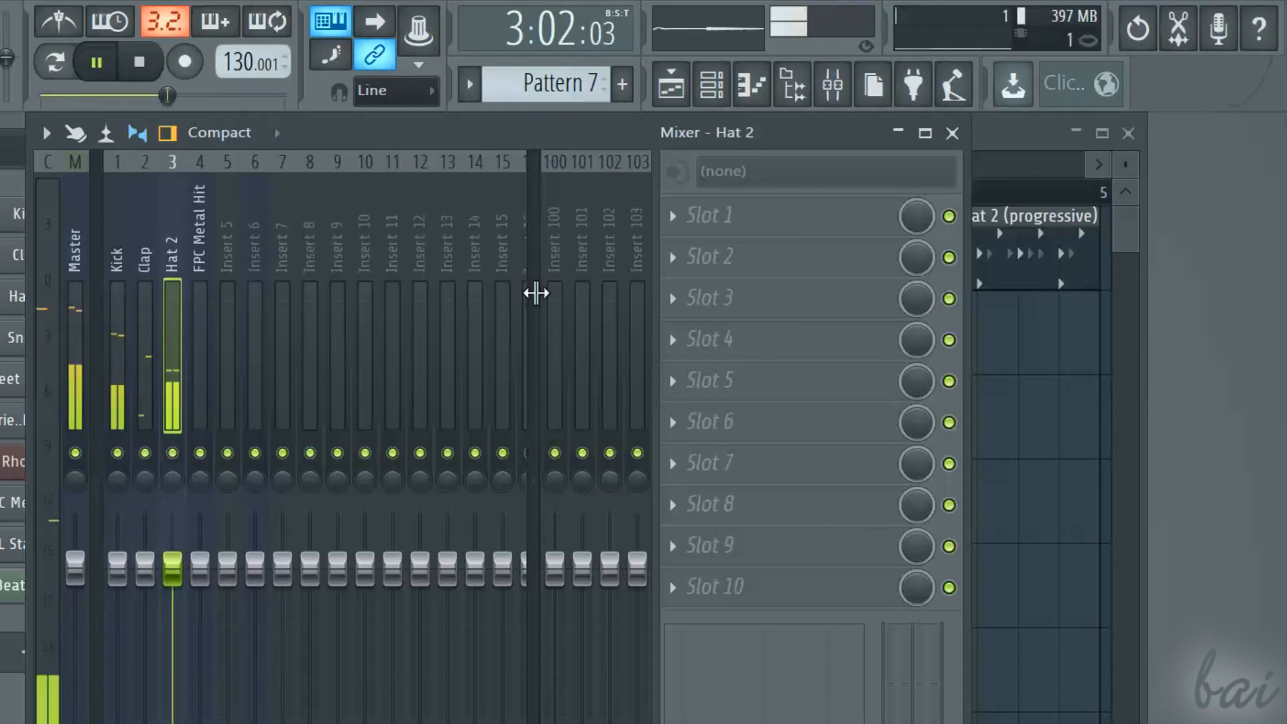
right_click(172, 455)
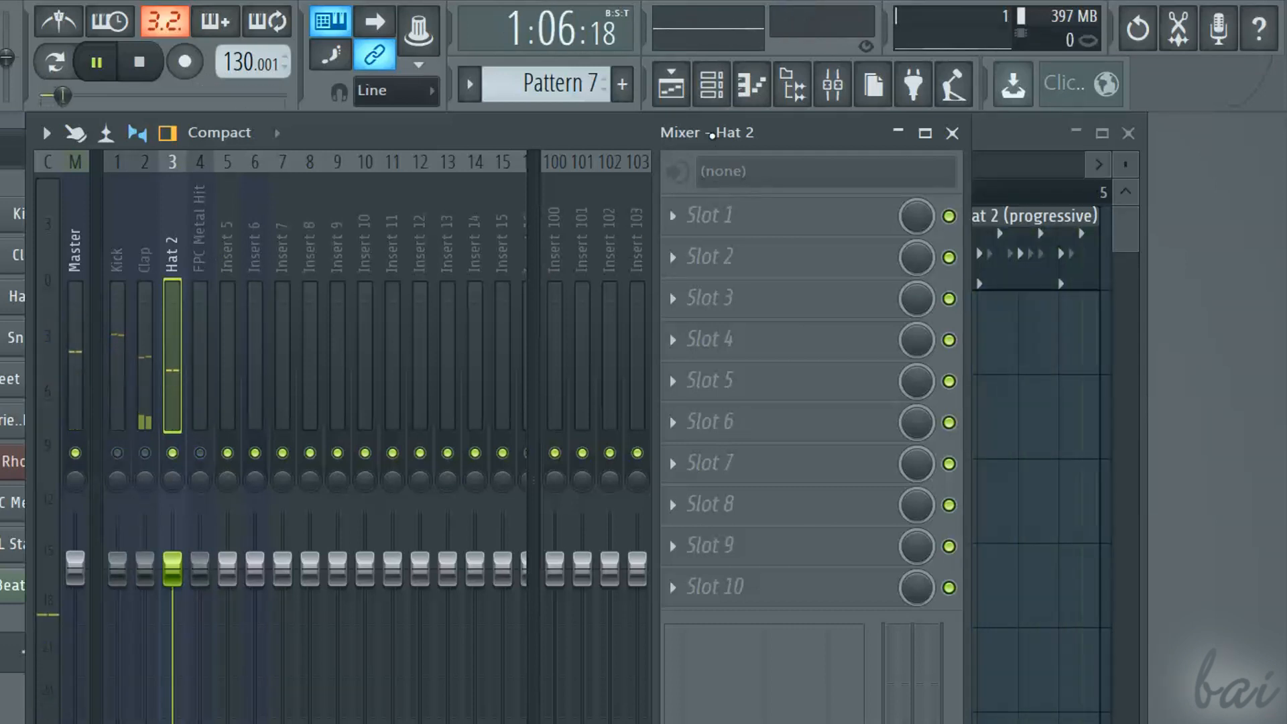
left_click_drag(714, 132, 757, 311)
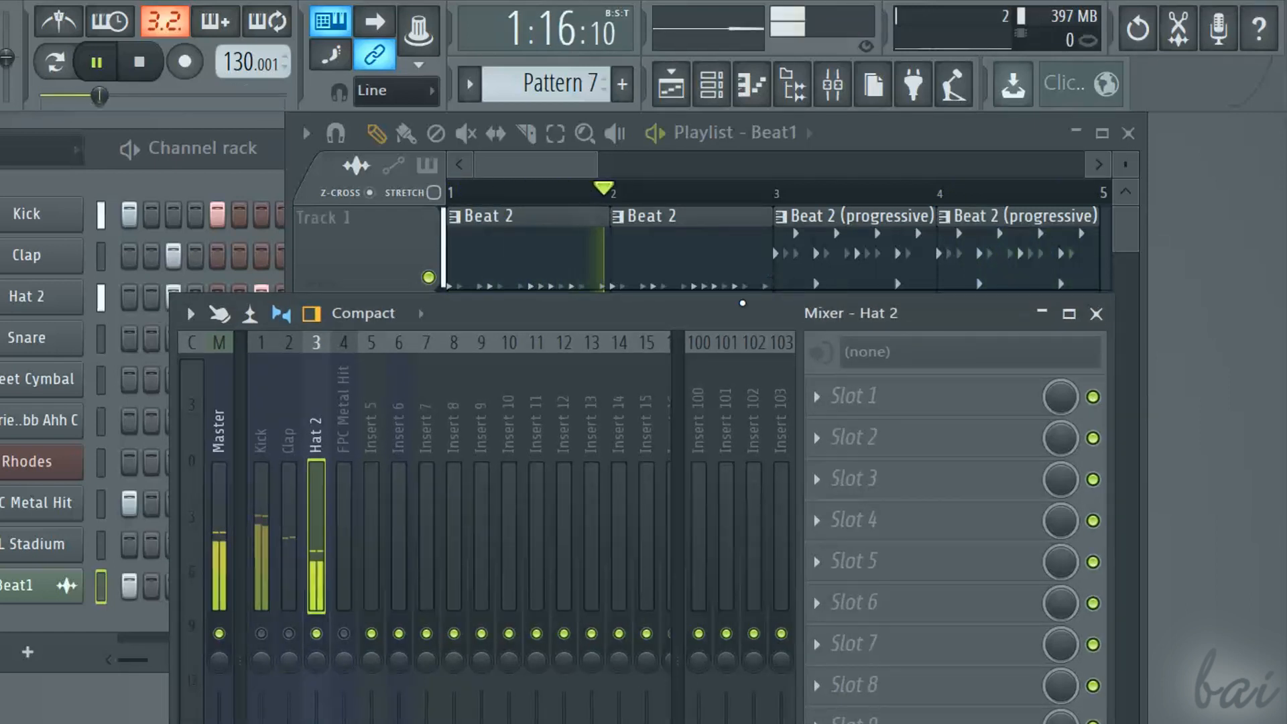
left_click_drag(729, 312, 753, 338)
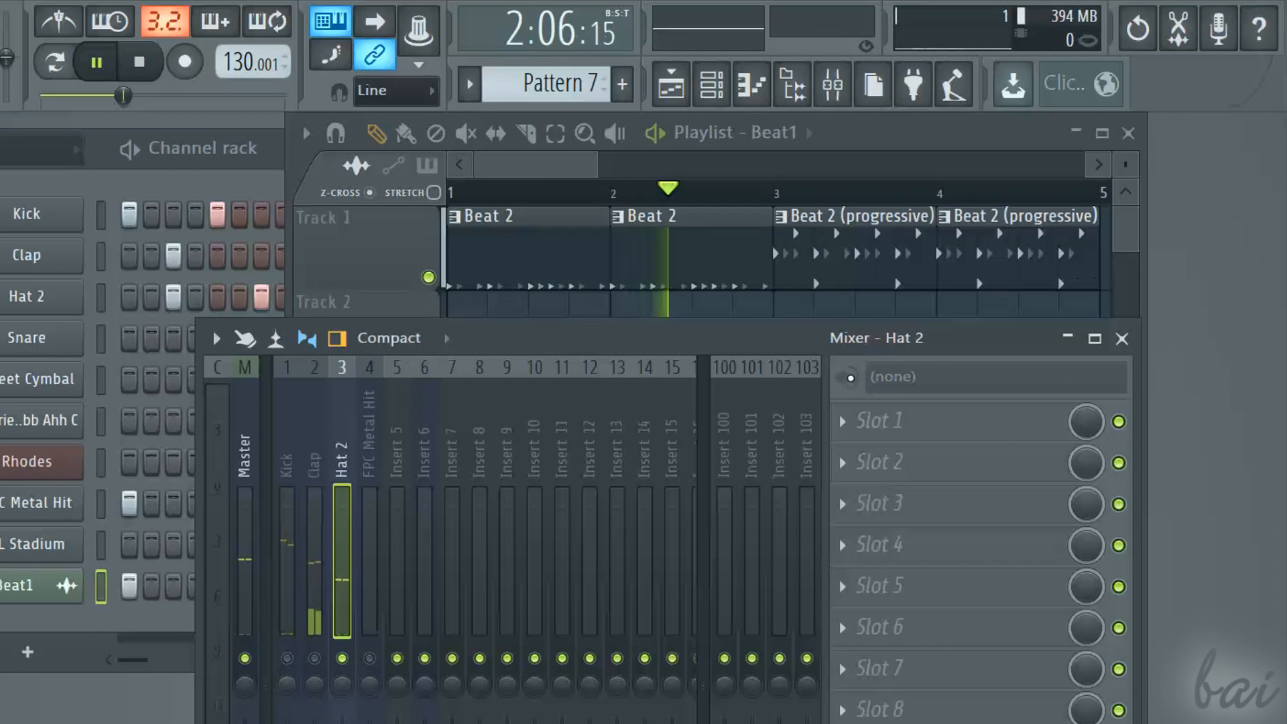
Step: Load Edison into a Hat 2 effect slot and start recording that track
left_click(850, 423)
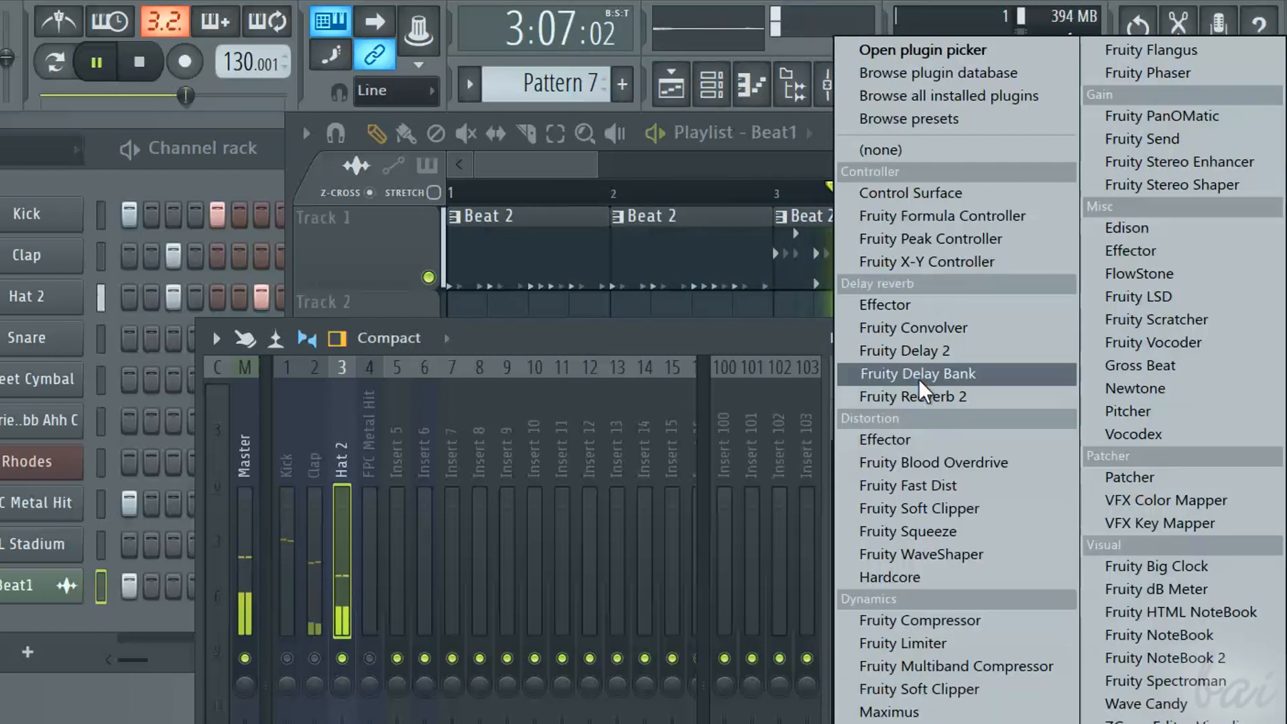
left_click(1128, 227)
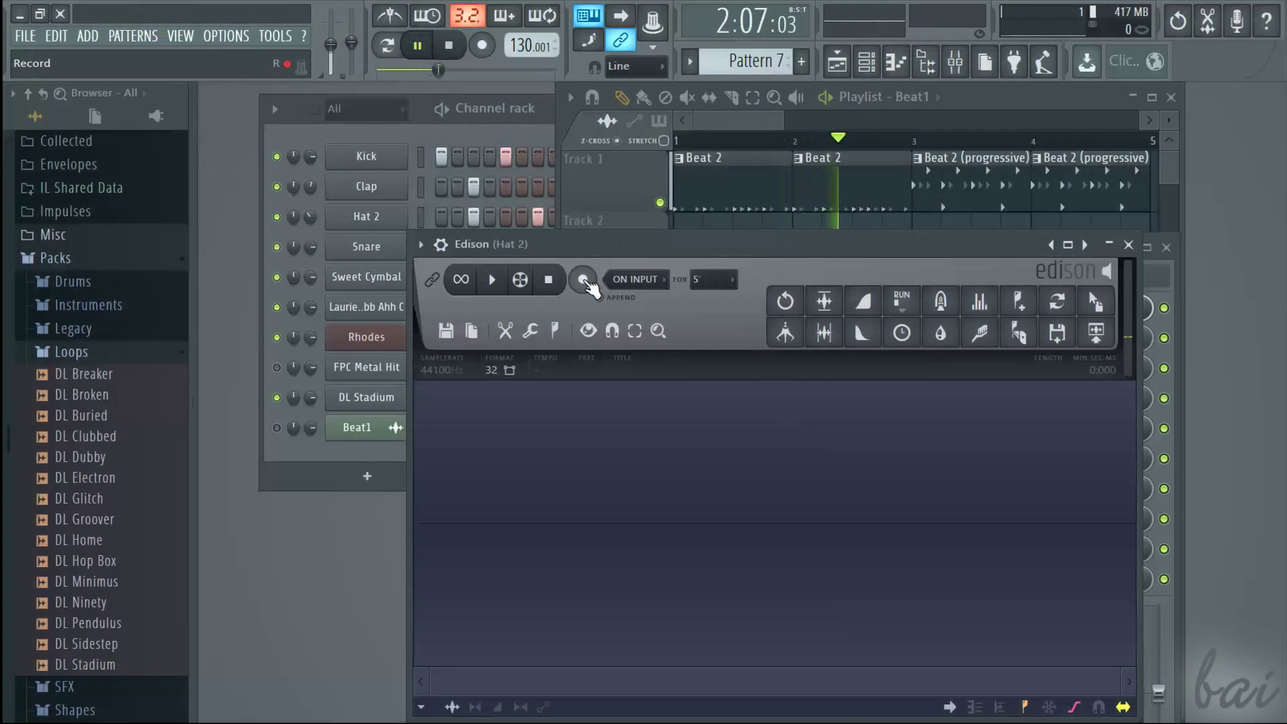
left_click(583, 279)
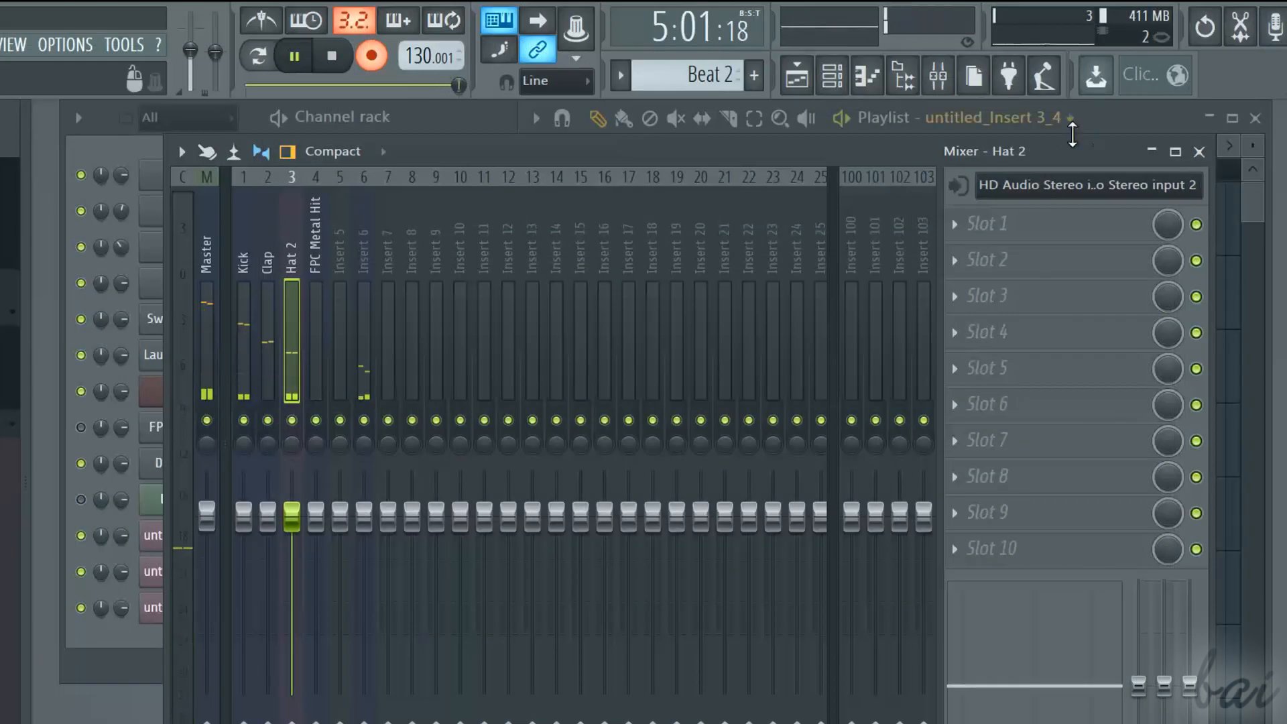
Step: Bring the playlist to the front and widen it so the untitled_Insert 3_5 clip on Track 2 shows
left_click(1090, 116)
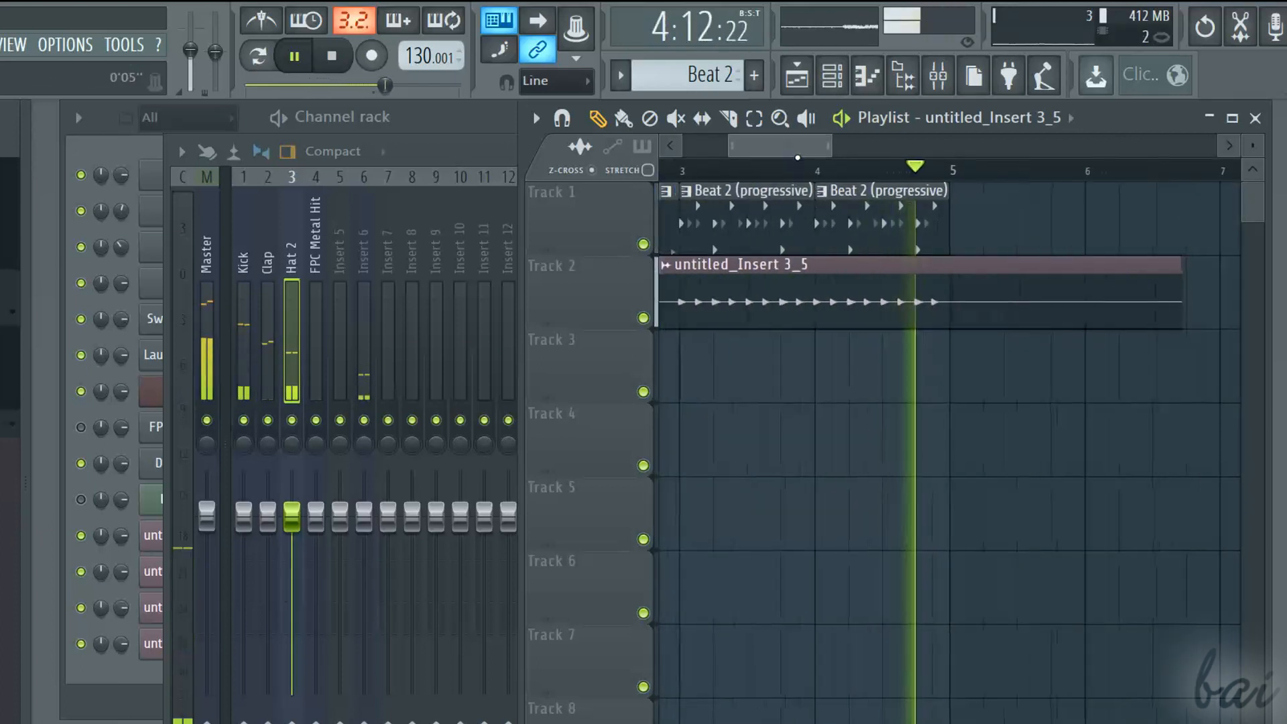
left_click_drag(523, 269, 291, 269)
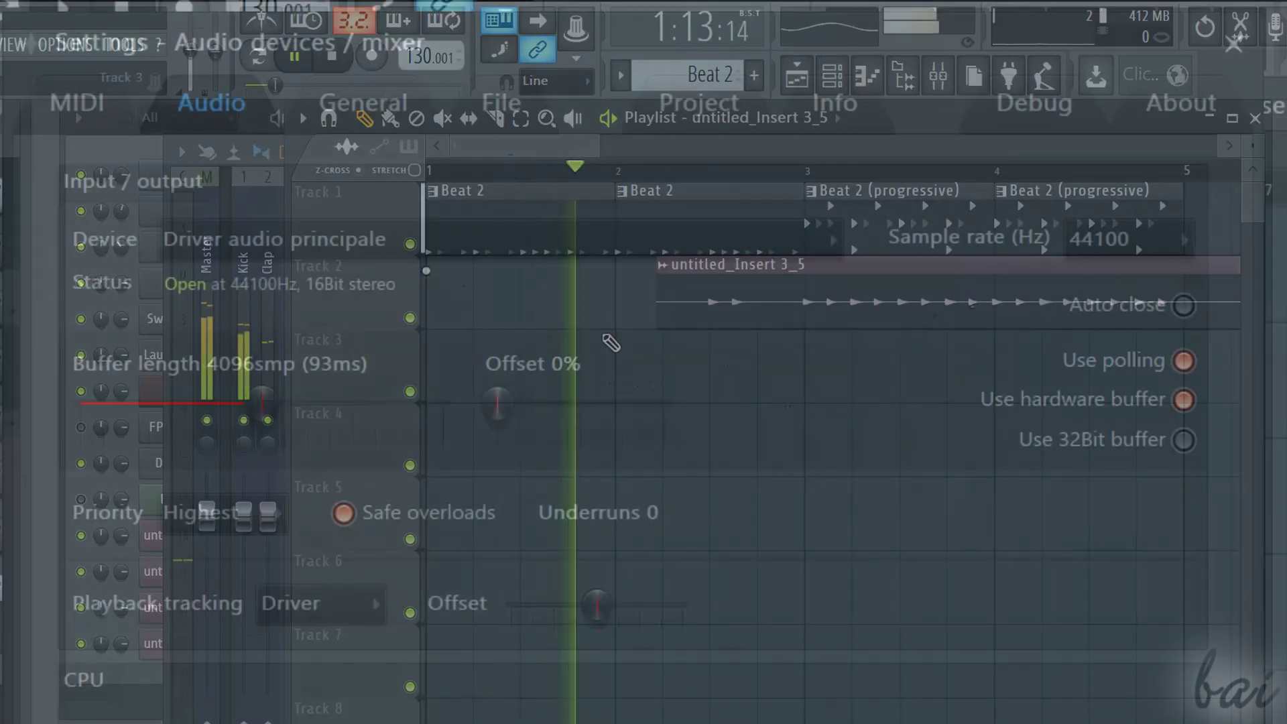
Step: Choose ASIO4ALL v2 as the audio device and review its driver panel views
left_click(380, 241)
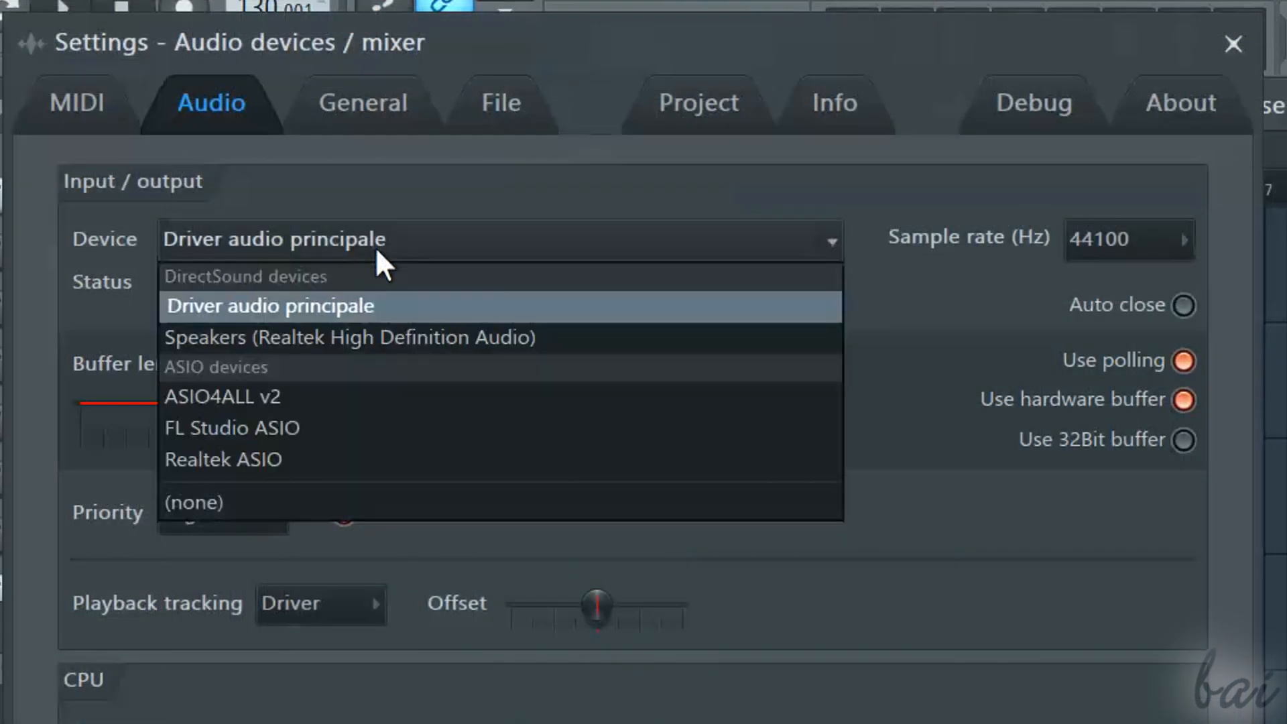
left_click(357, 390)
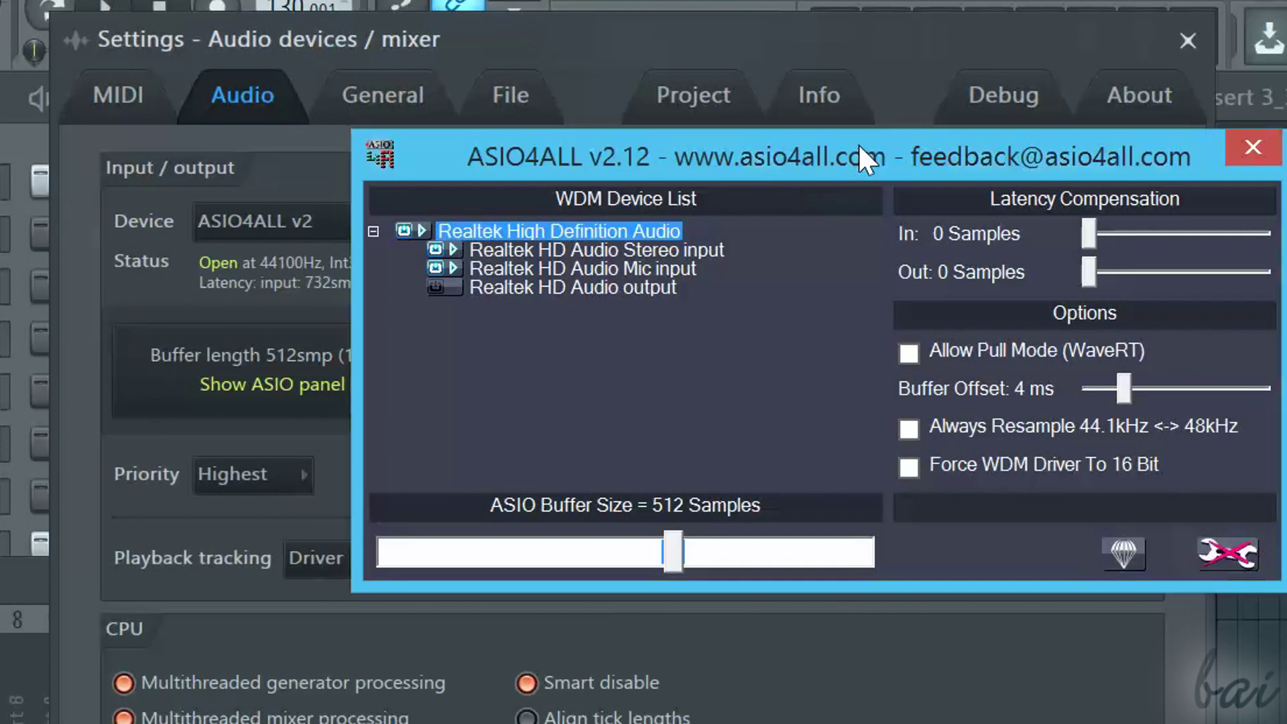
mouse_move(858, 143)
left_mouse_down()
mouse_move(556, 289)
mouse_move(623, 254)
left_mouse_up()
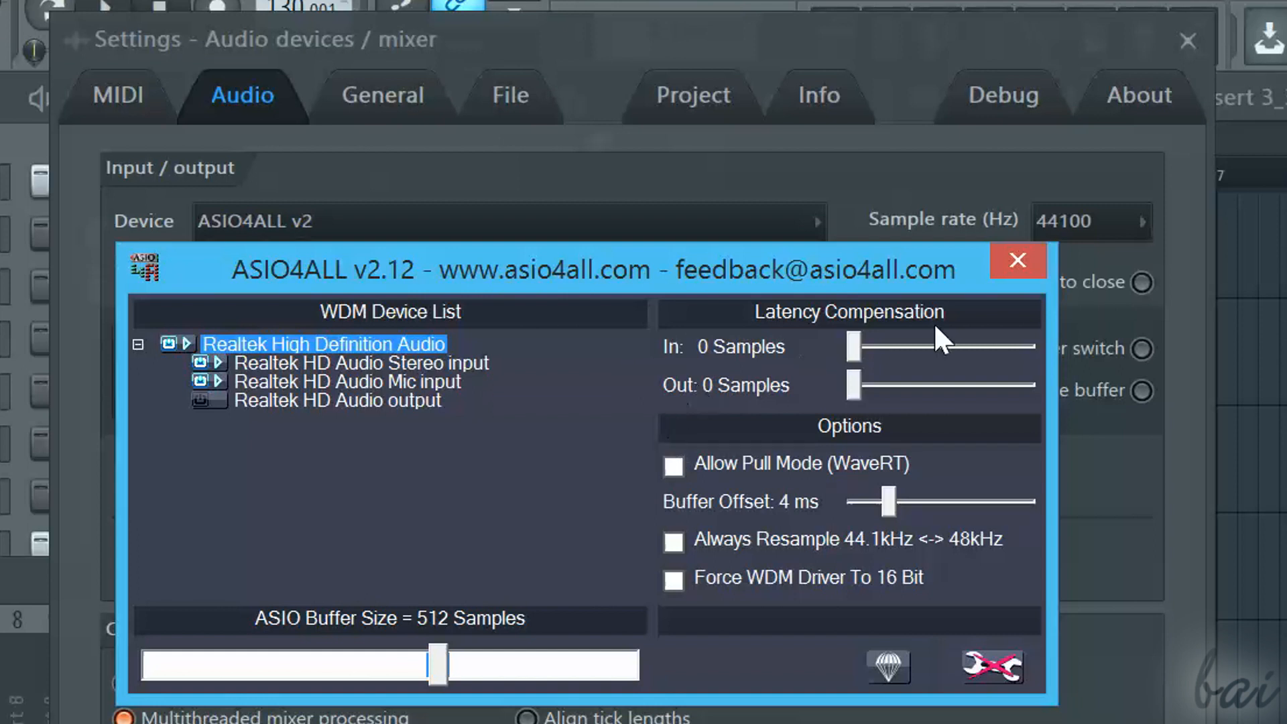
left_click(994, 669)
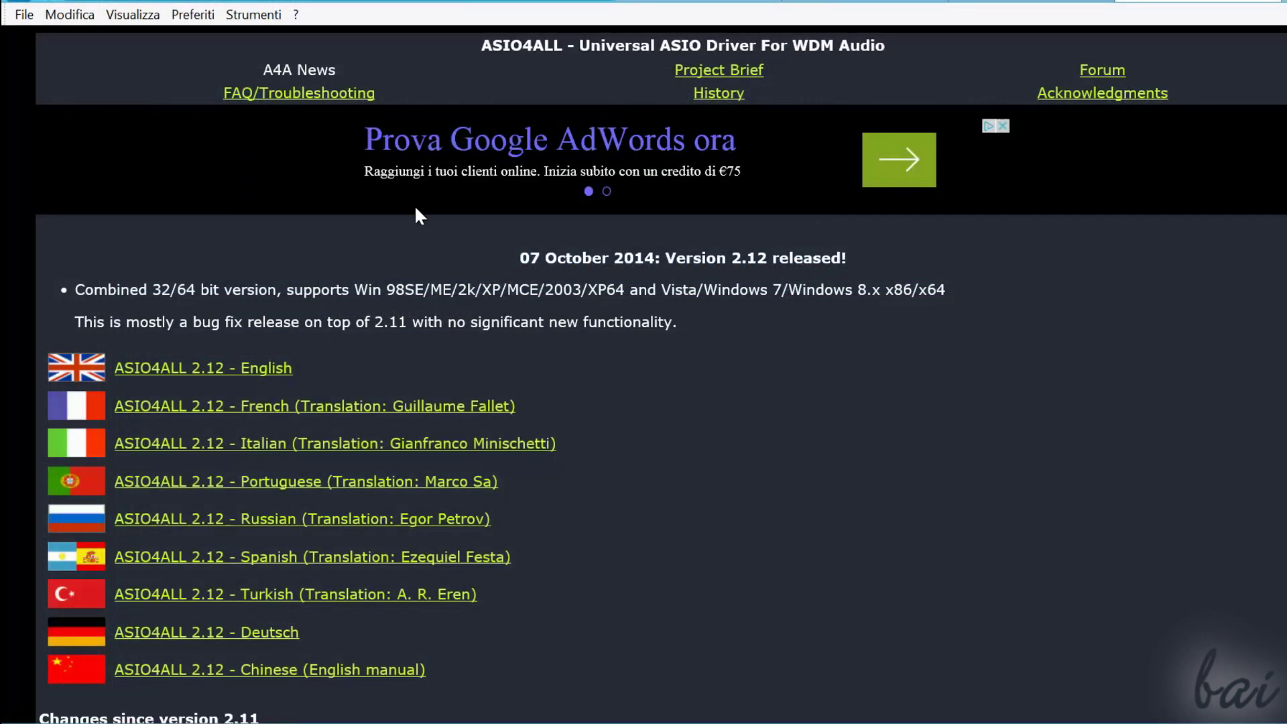
scroll(414, 204, "down", 1)
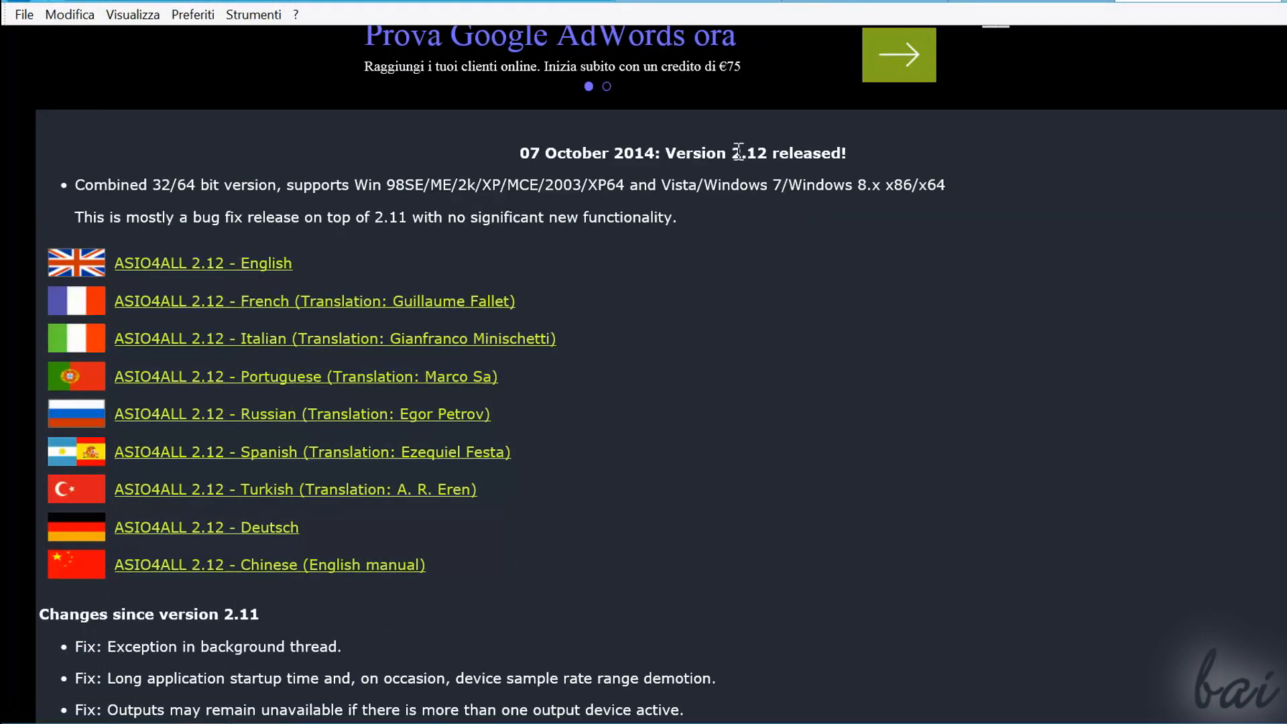
scroll(739, 152, "down", 1)
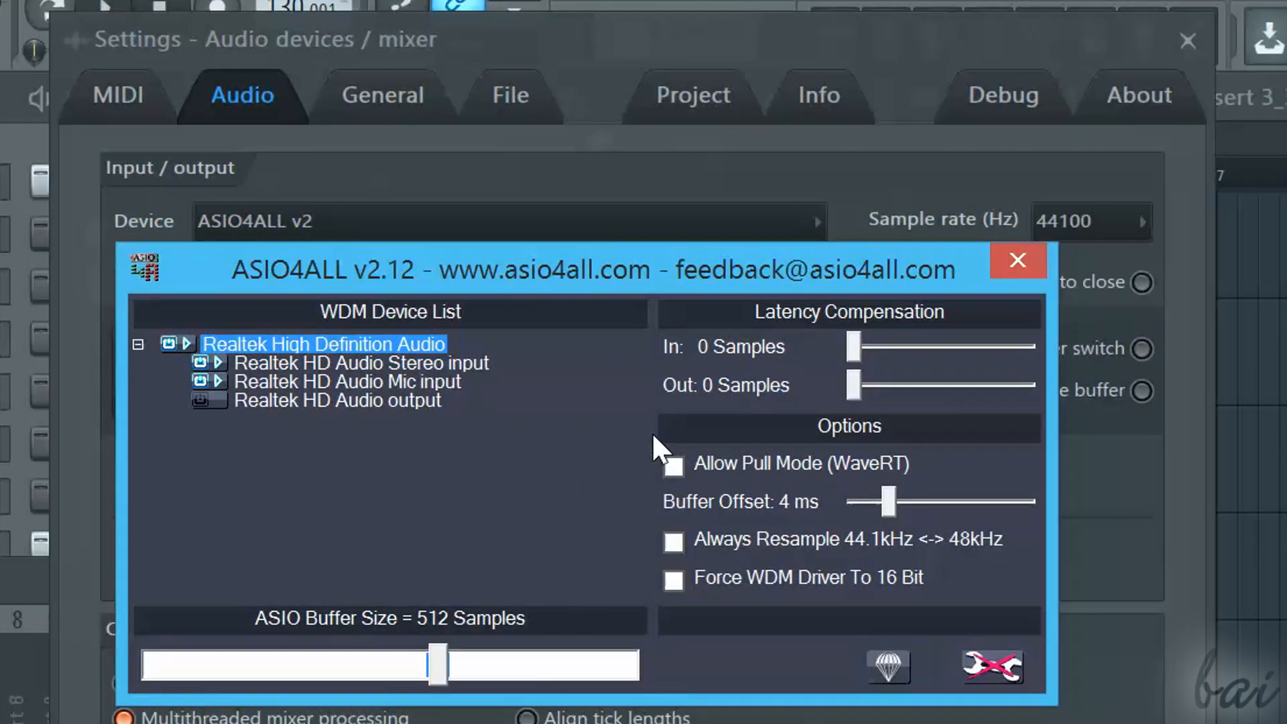
left_click(993, 669)
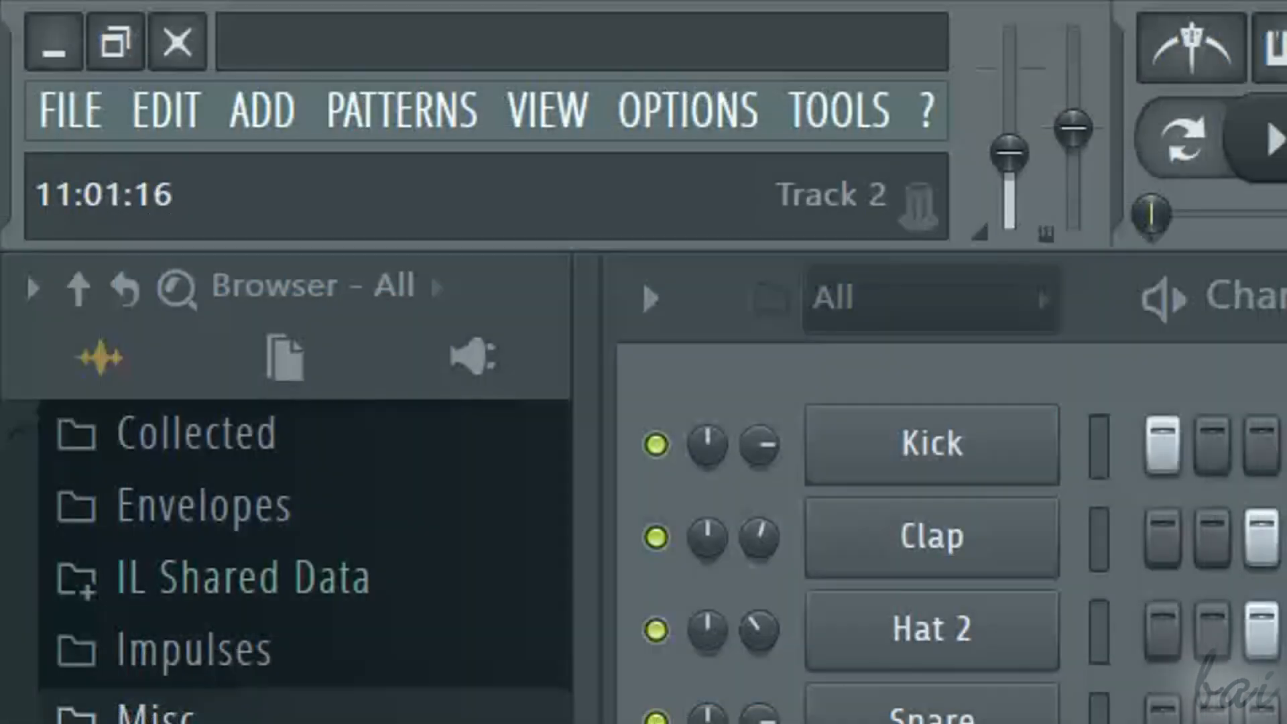
Step: Reopen Options > Audio settings and confirm ASIO4ALL v2 as the device
left_click(744, 115)
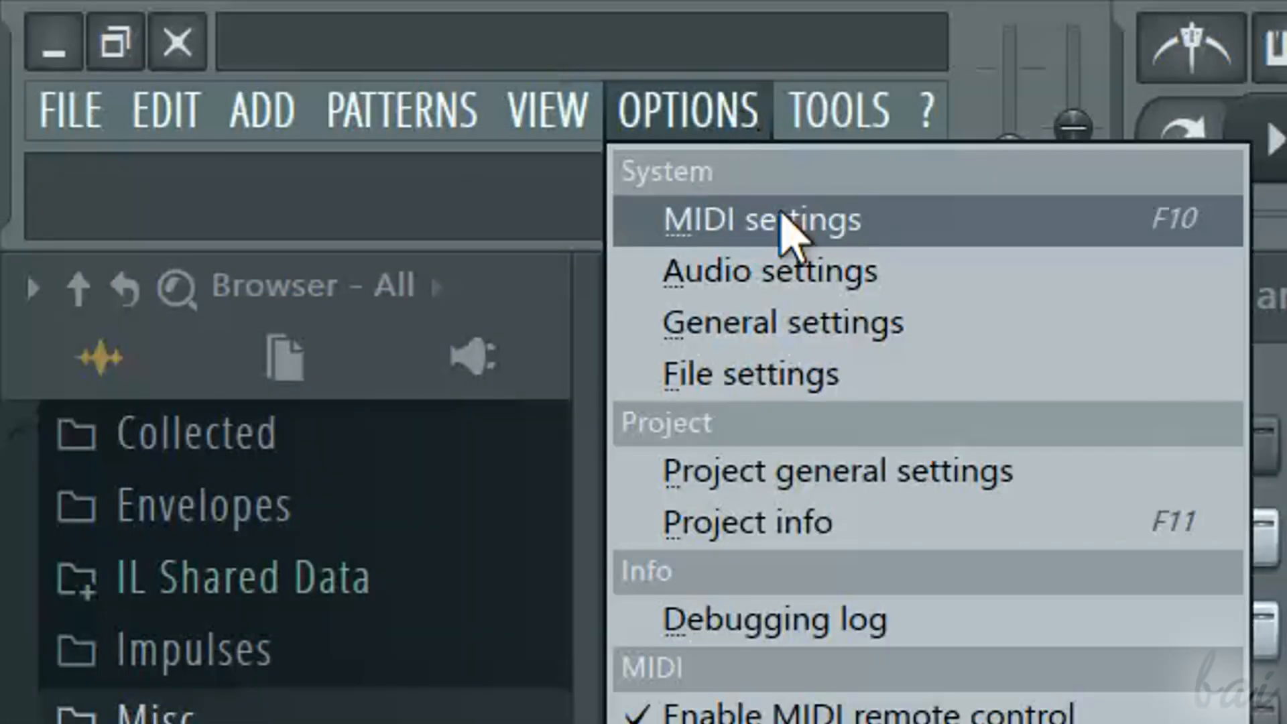
left_click(831, 282)
left_click(419, 207)
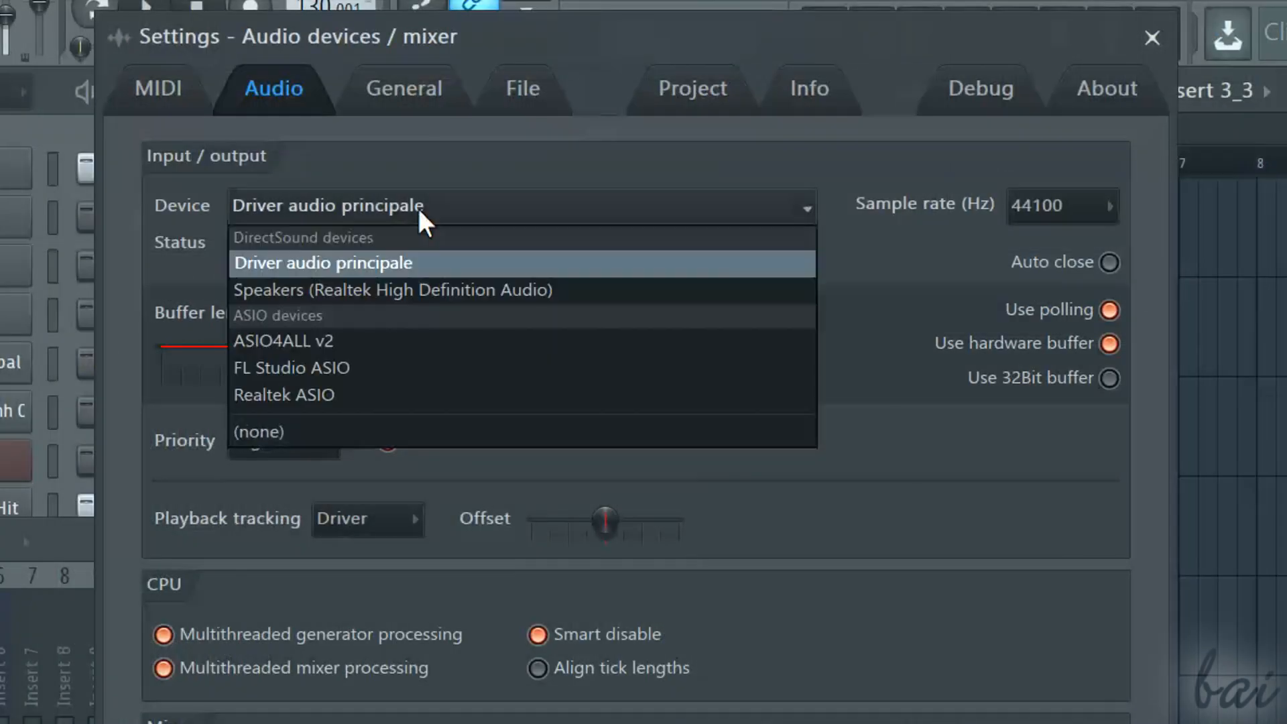
left_click(399, 336)
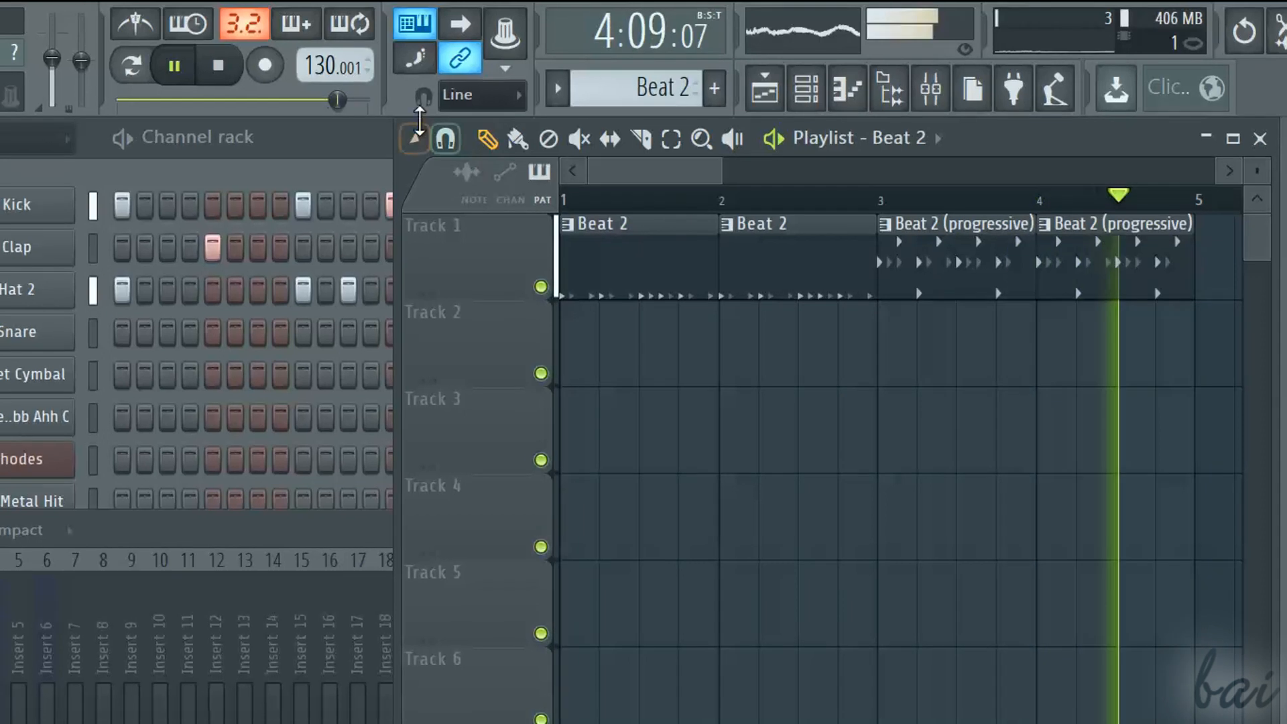
Step: Show the mixer (F9), enlarge it and select the Hat 2 track
key("F9")
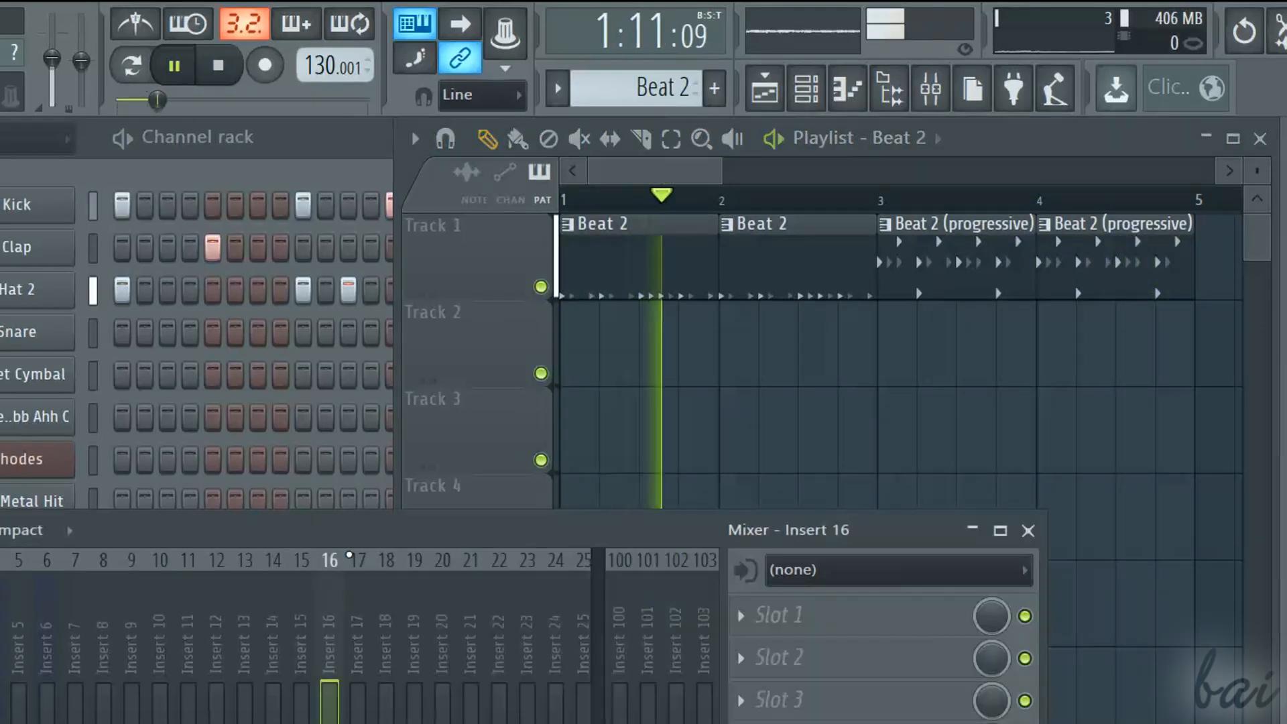
mouse_move(440, 603)
left_mouse_down()
mouse_move(440, 529)
mouse_move(650, 175)
left_mouse_up()
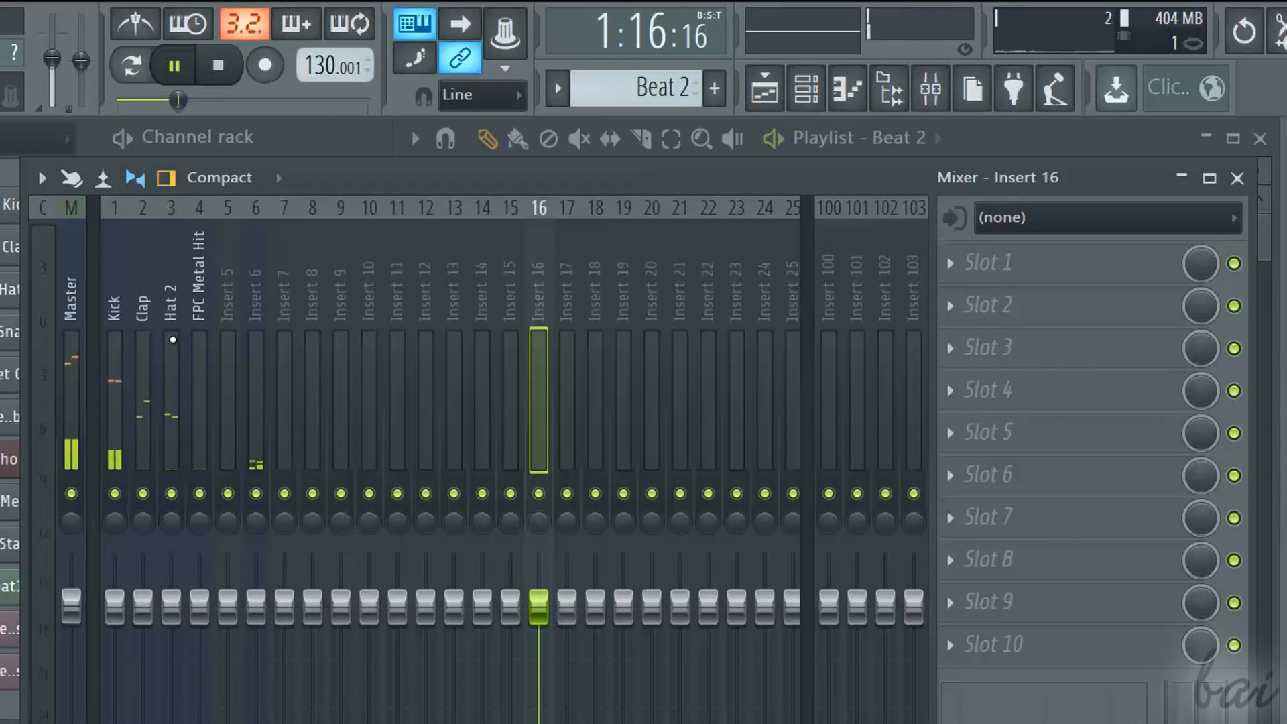
left_click(174, 340)
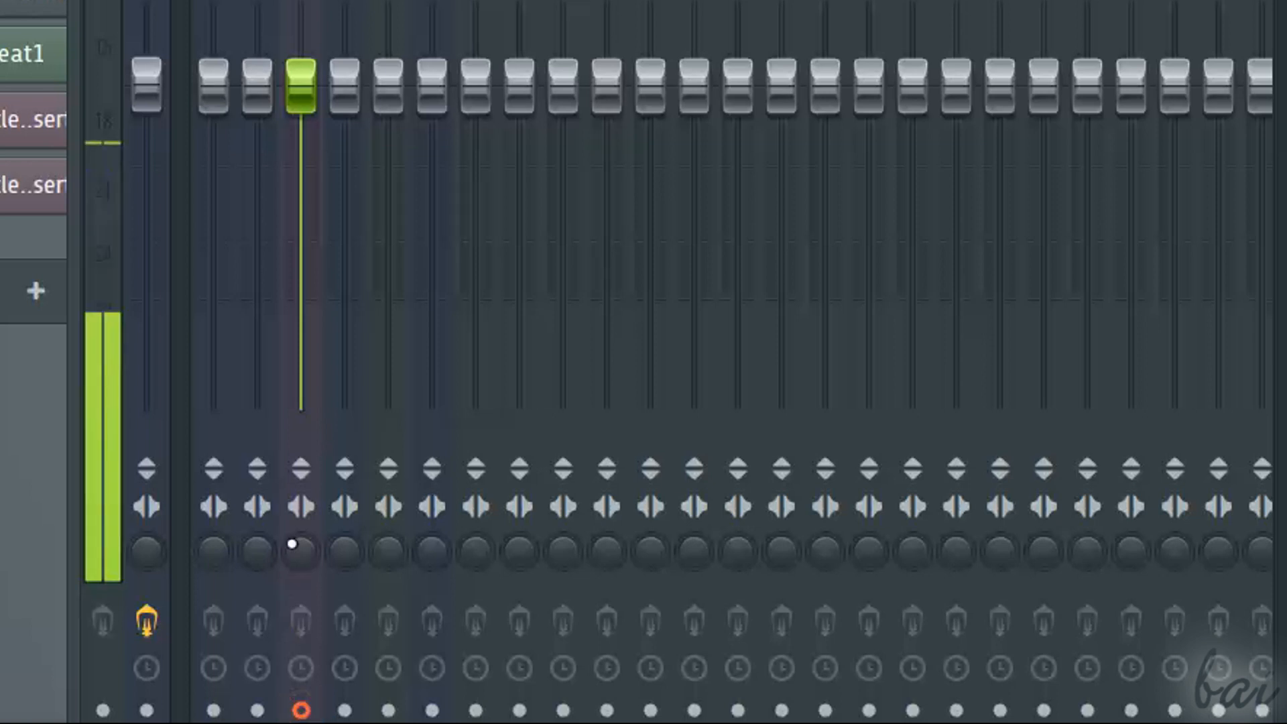
left_click(300, 469)
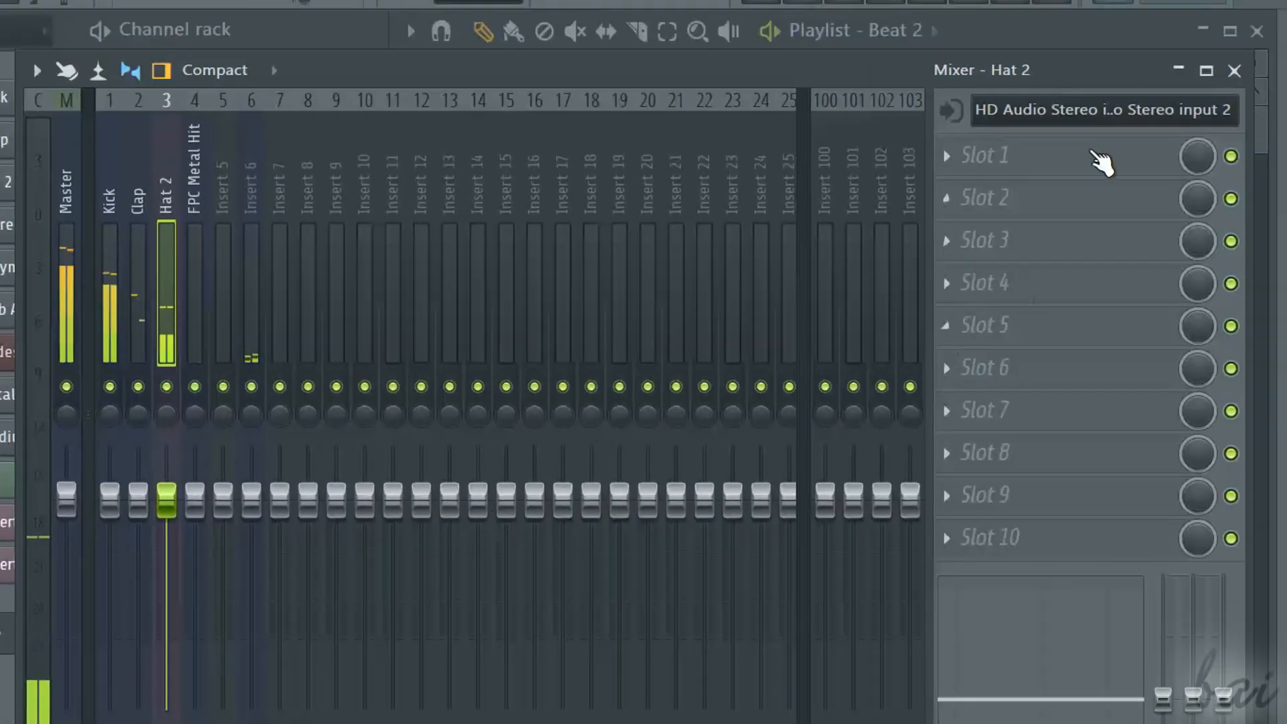
Step: Set Hat 2's input to HD Audio Stereo input 1 - HD Audio Stereo input 2
left_click(1099, 110)
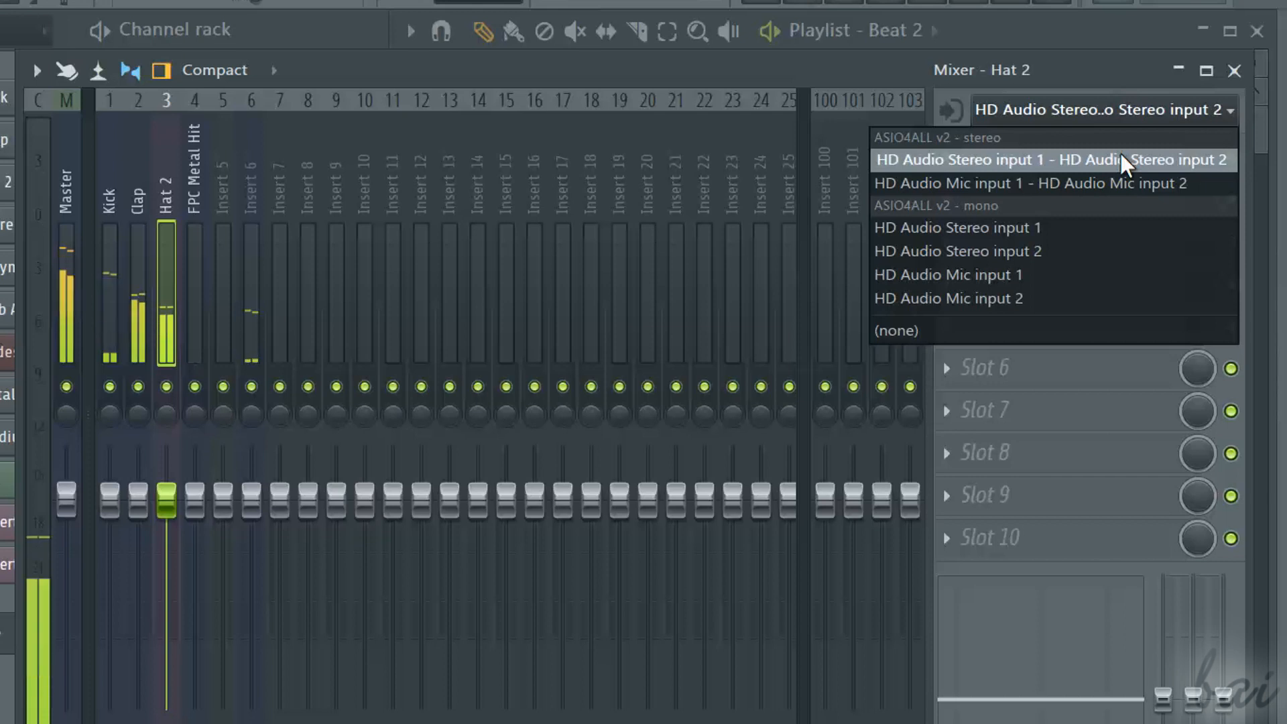
left_click(1123, 163)
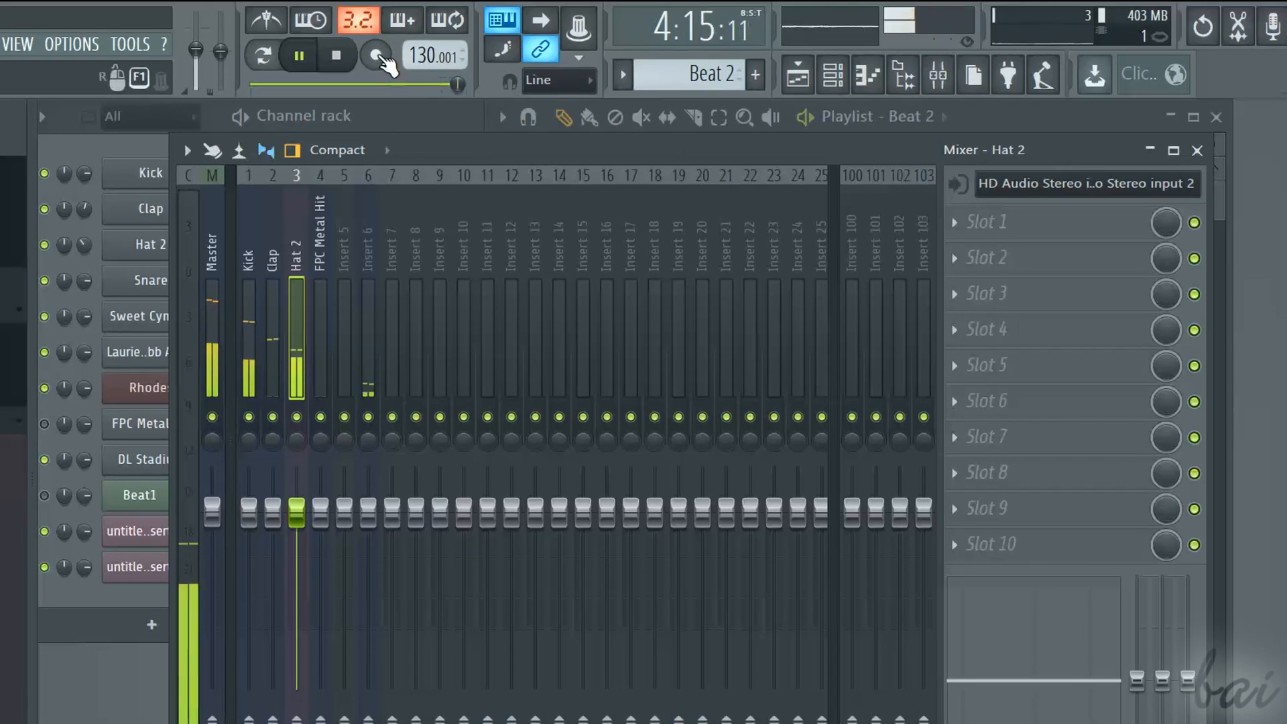
Step: Start a recording into Edison and put Edison on the Hat 2 track
left_click(375, 56)
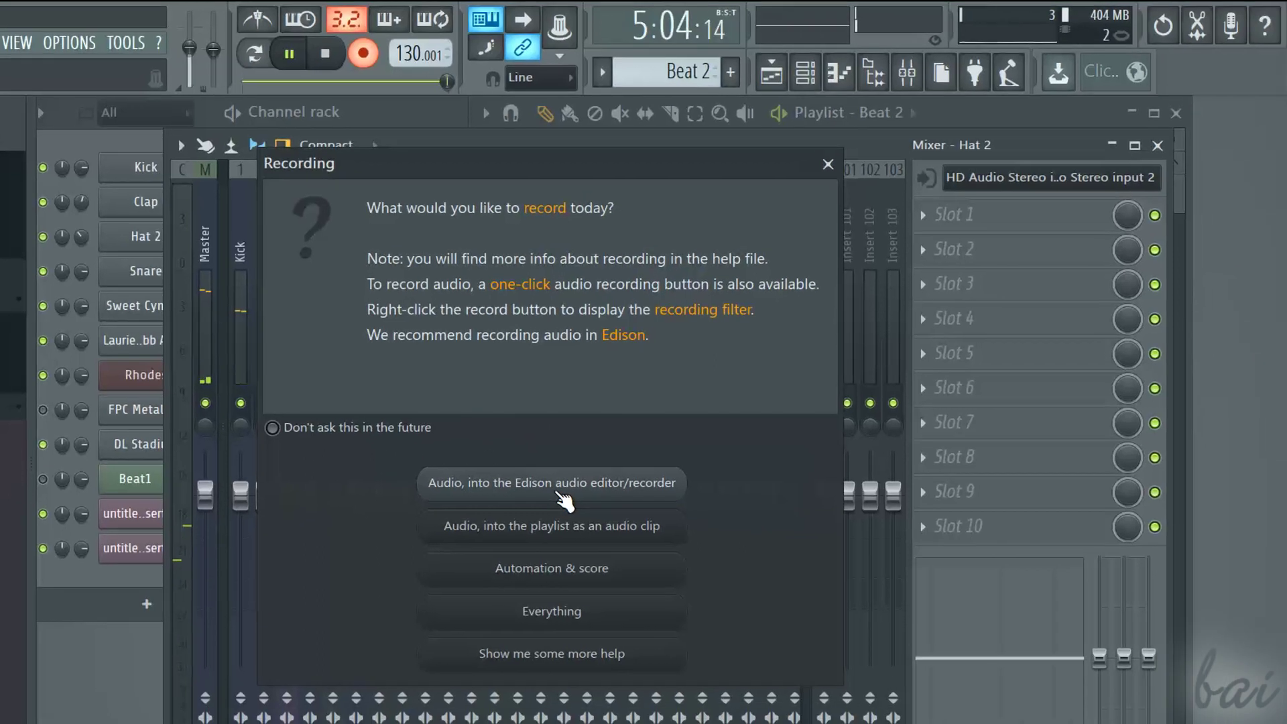
left_click(584, 510)
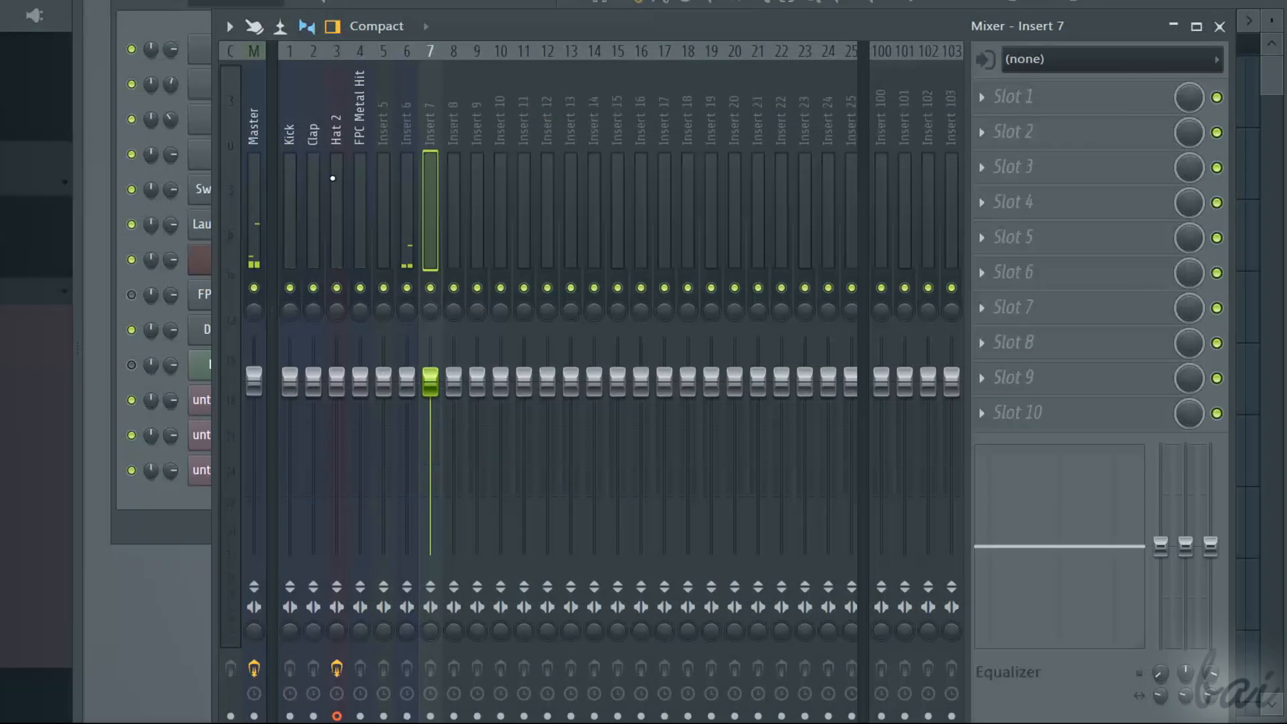
left_click(333, 179)
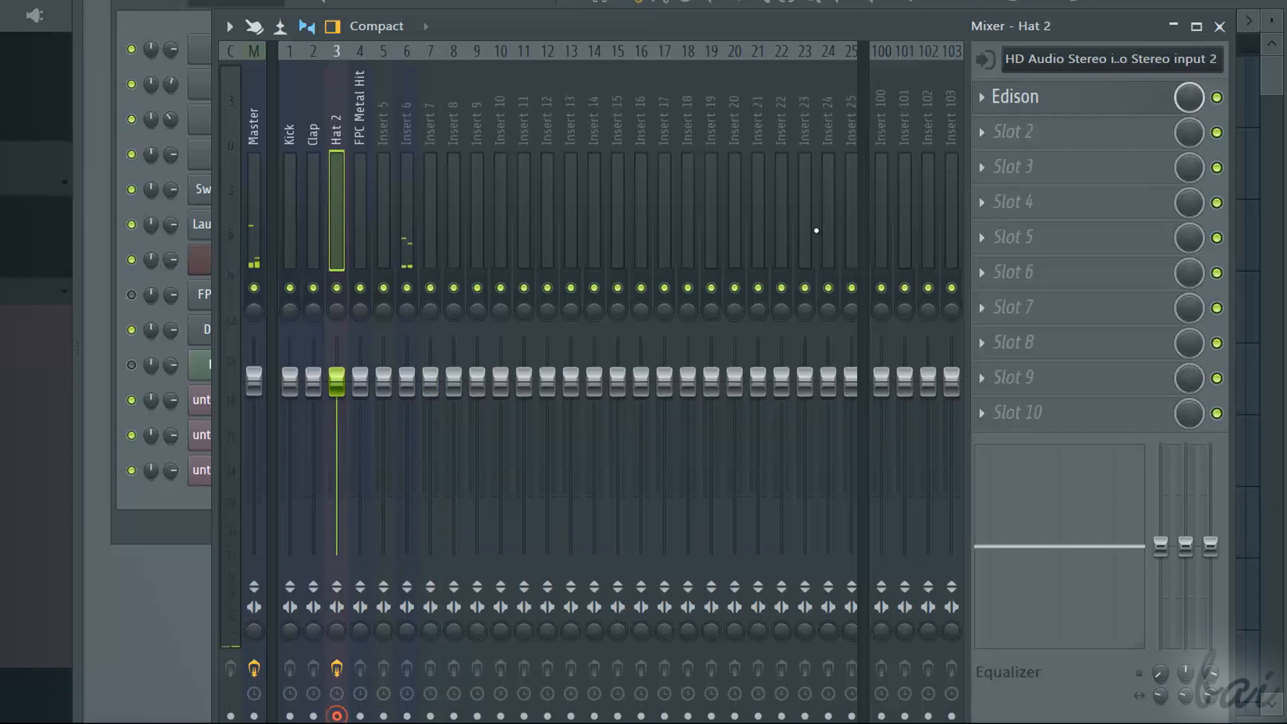
left_click(1015, 96)
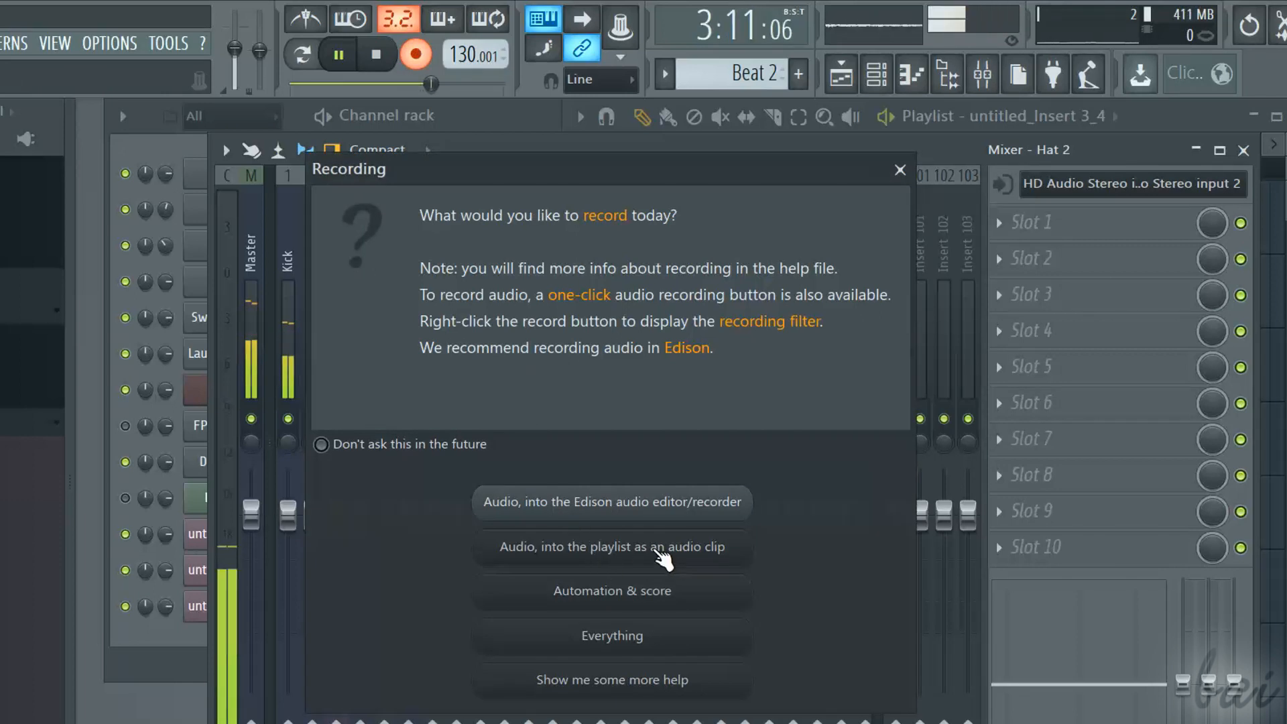
Step: Record Hat 2's audio into the playlist as a clip on Track 2, then stop recording
left_click(650, 547)
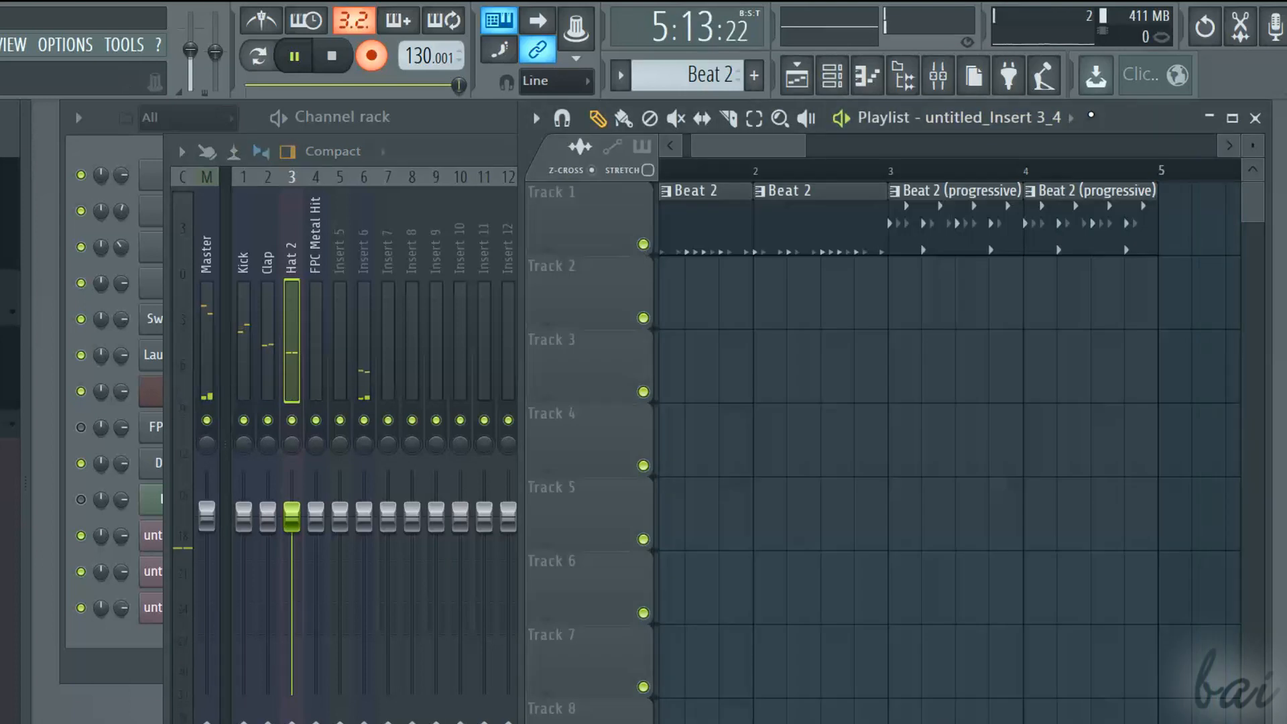
left_click(373, 57)
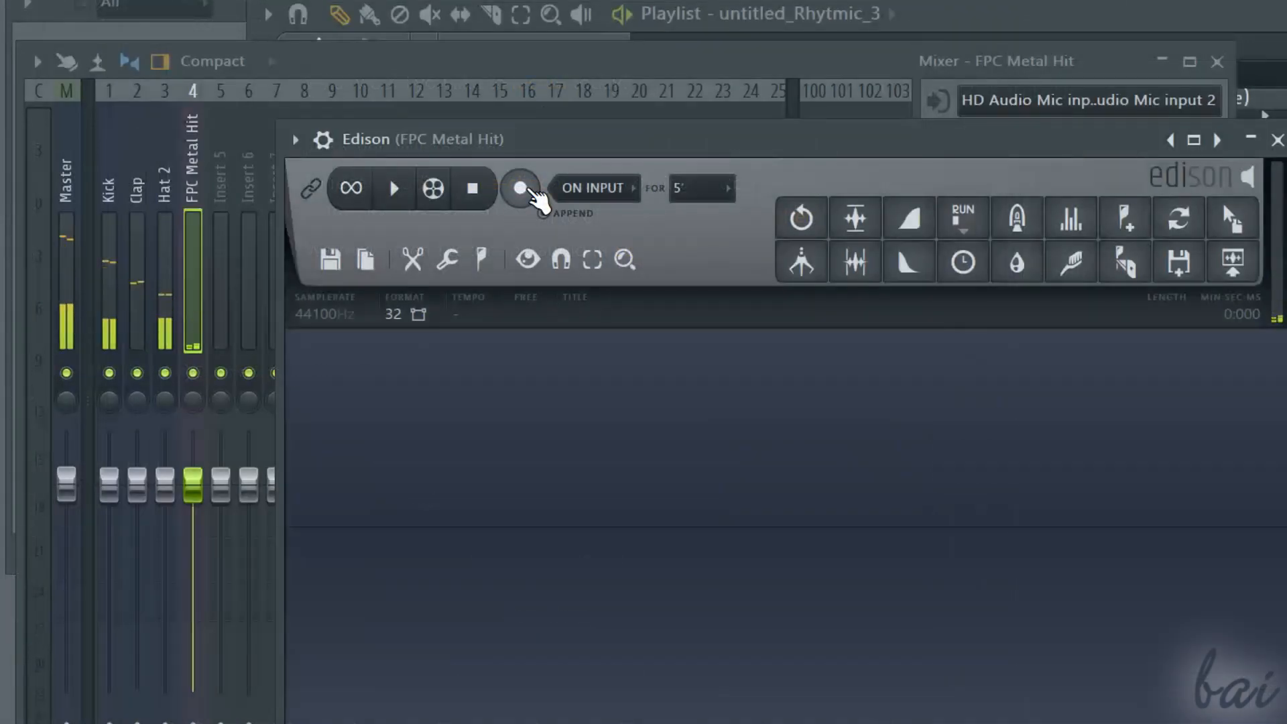
Step: Start recording the mic input in Edison on the FPC Metal Hit track
left_click(520, 189)
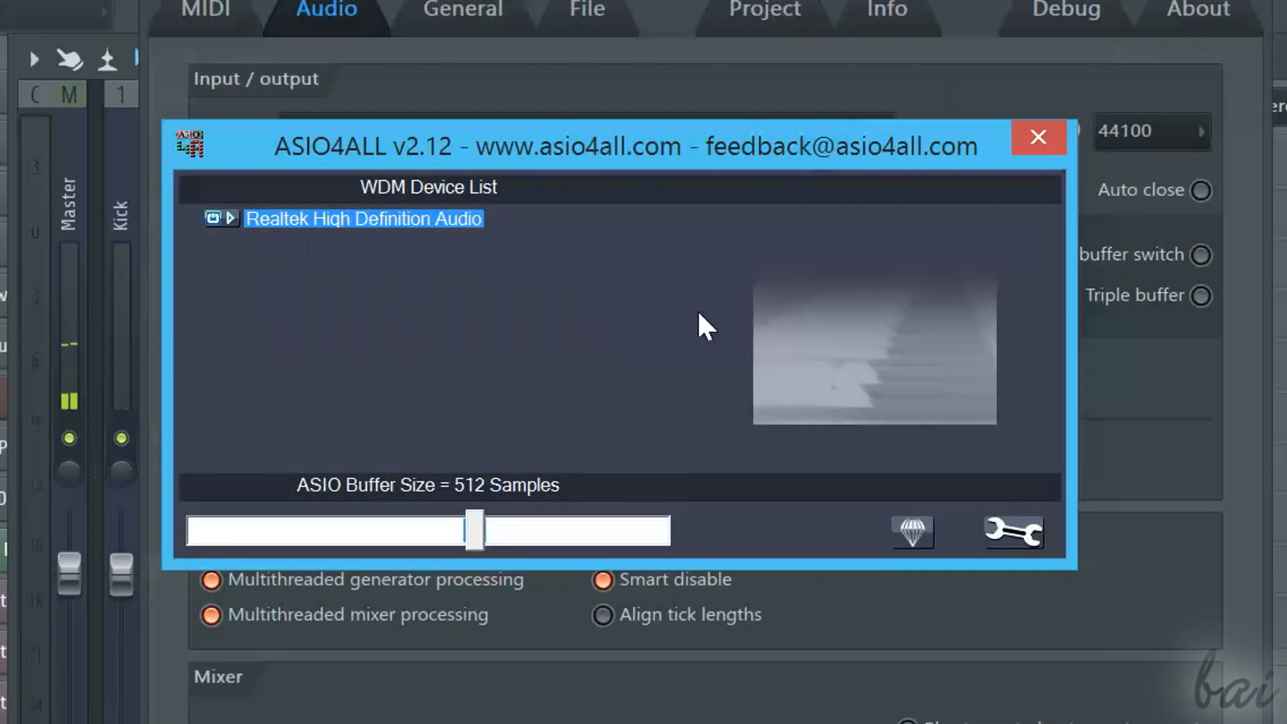
Step: In ASIO4ALL's advanced view, enable the Realtek HD Audio Mic input and return to simple view
left_click(1012, 532)
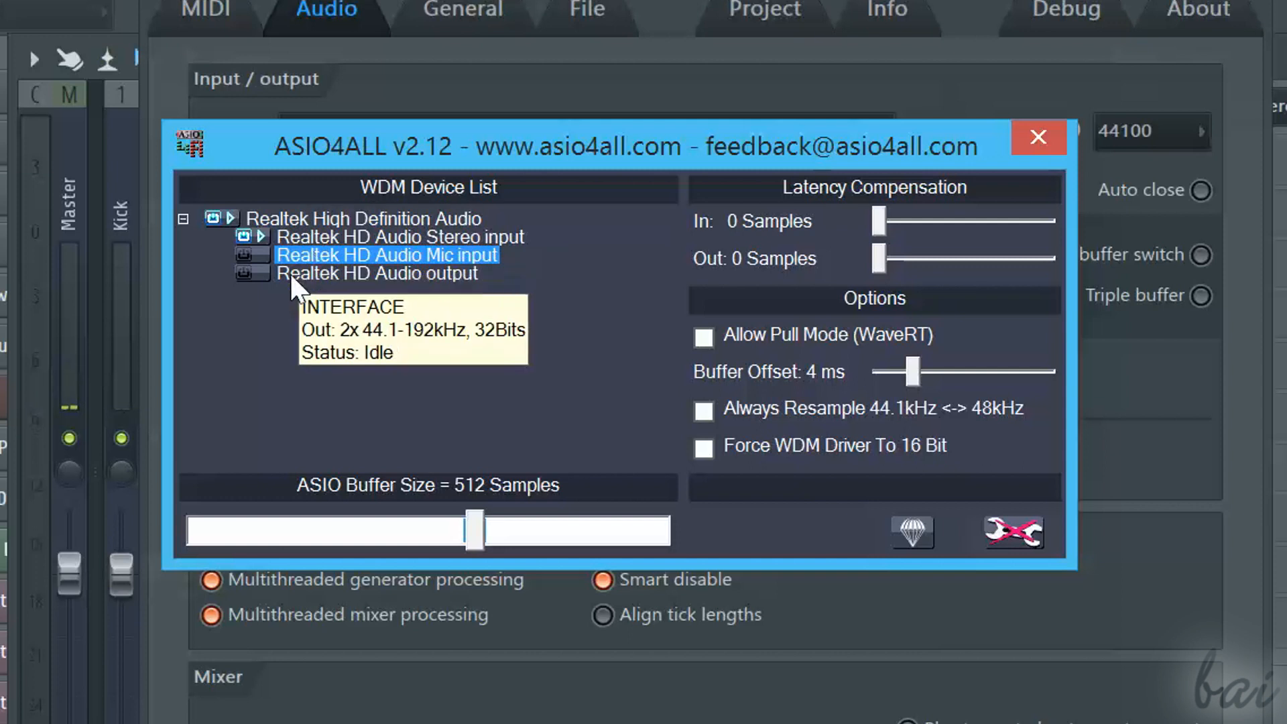
left_click(262, 253)
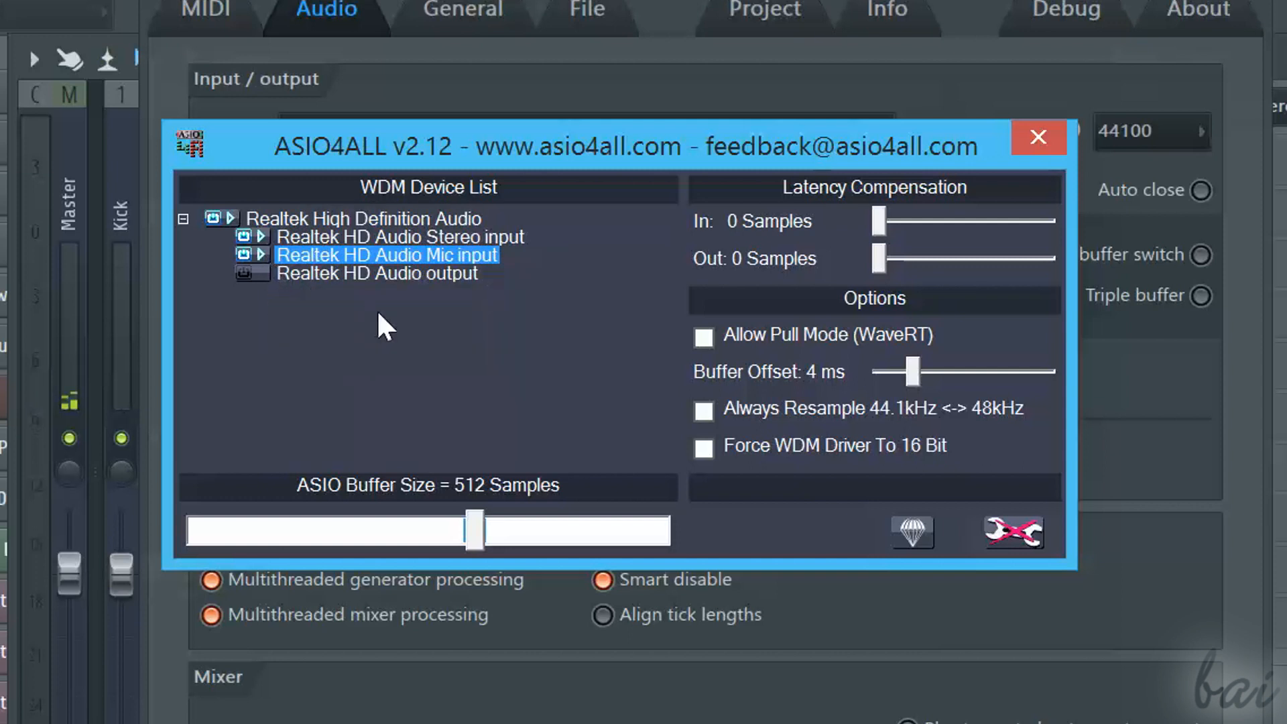
left_click(1015, 538)
Step: Close the driver settings and set the Master track's input to HD Audio Mic input 1-2
left_click(1038, 138)
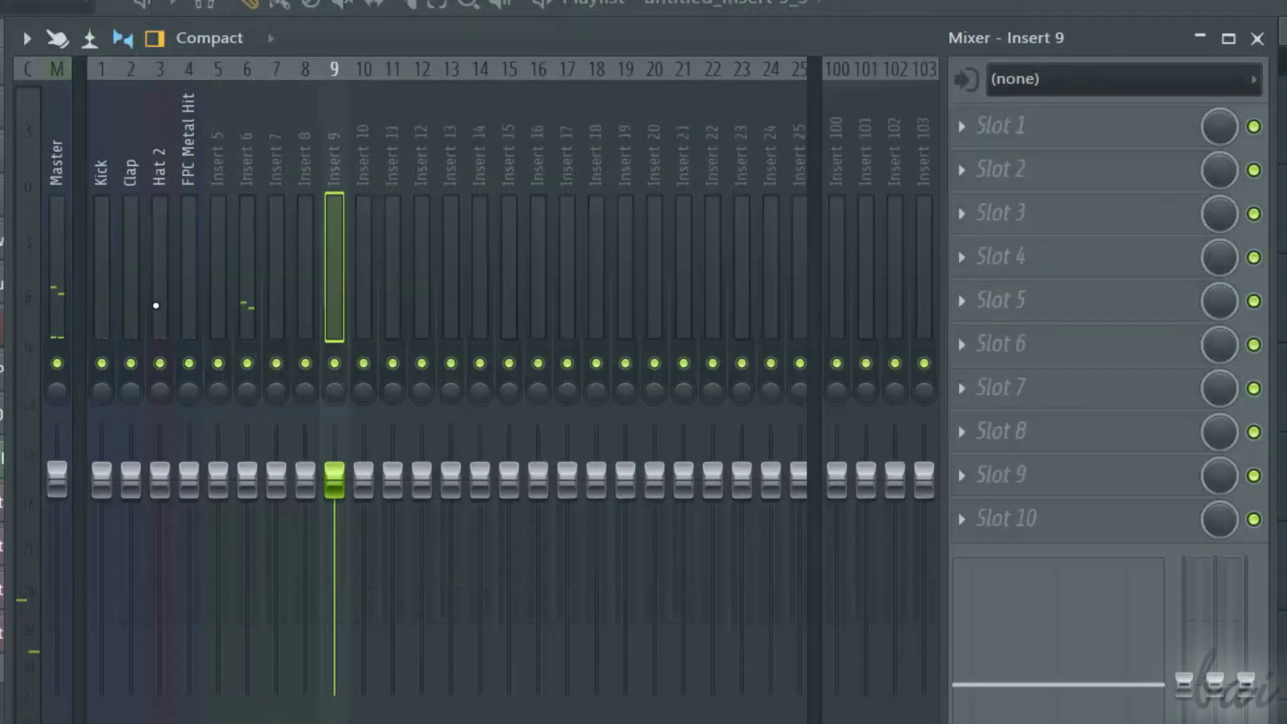
left_click(156, 305)
scroll(79, 292, "down", 1)
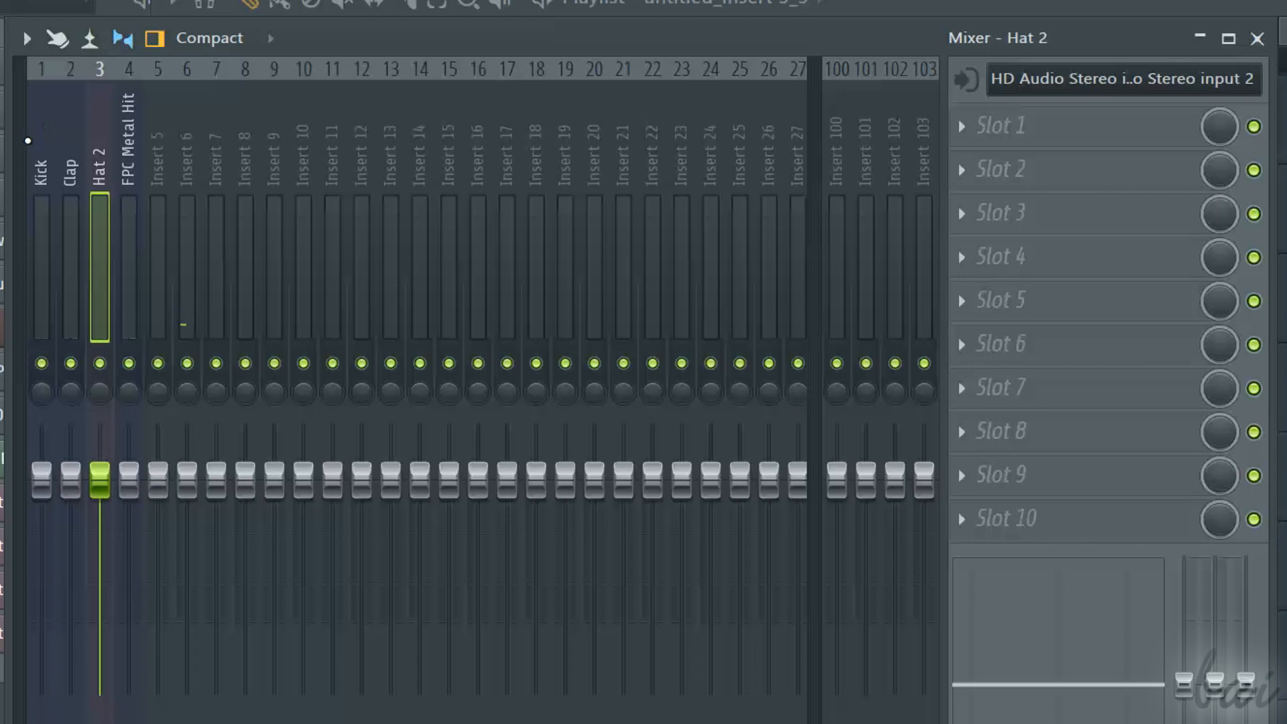
scroll(20, 141, "up", 1)
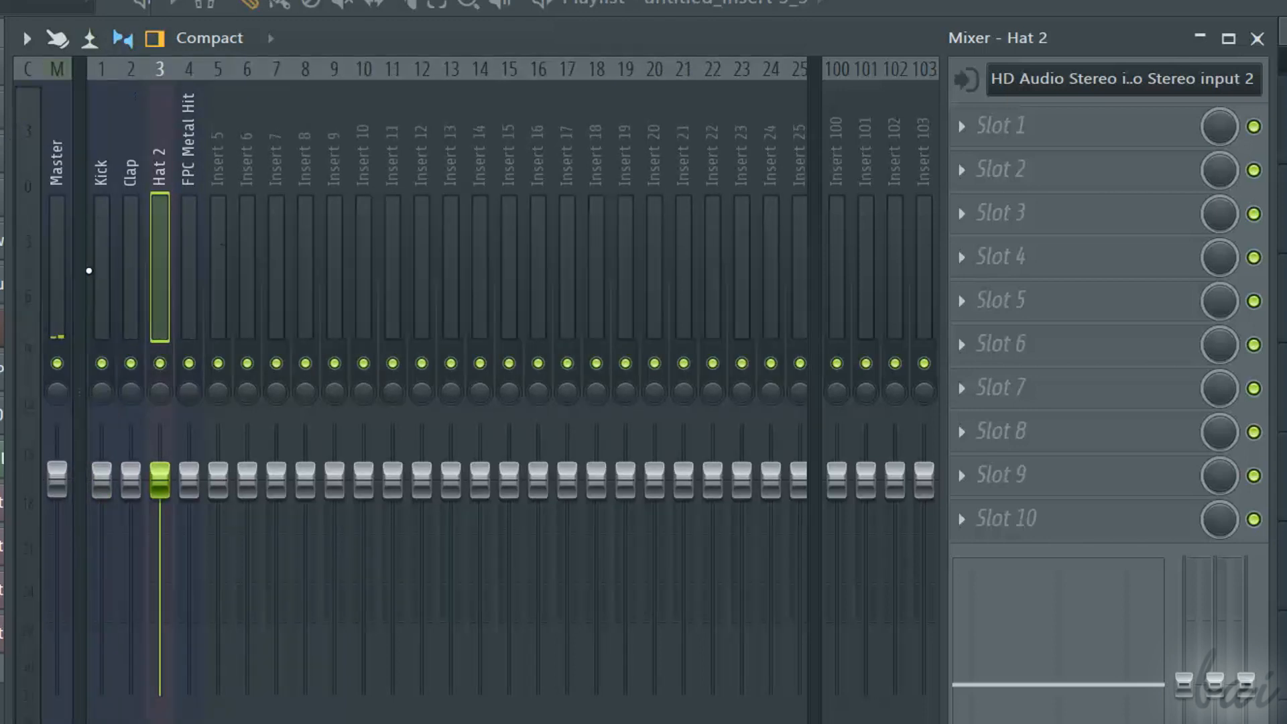
left_click(89, 283)
left_click(63, 266)
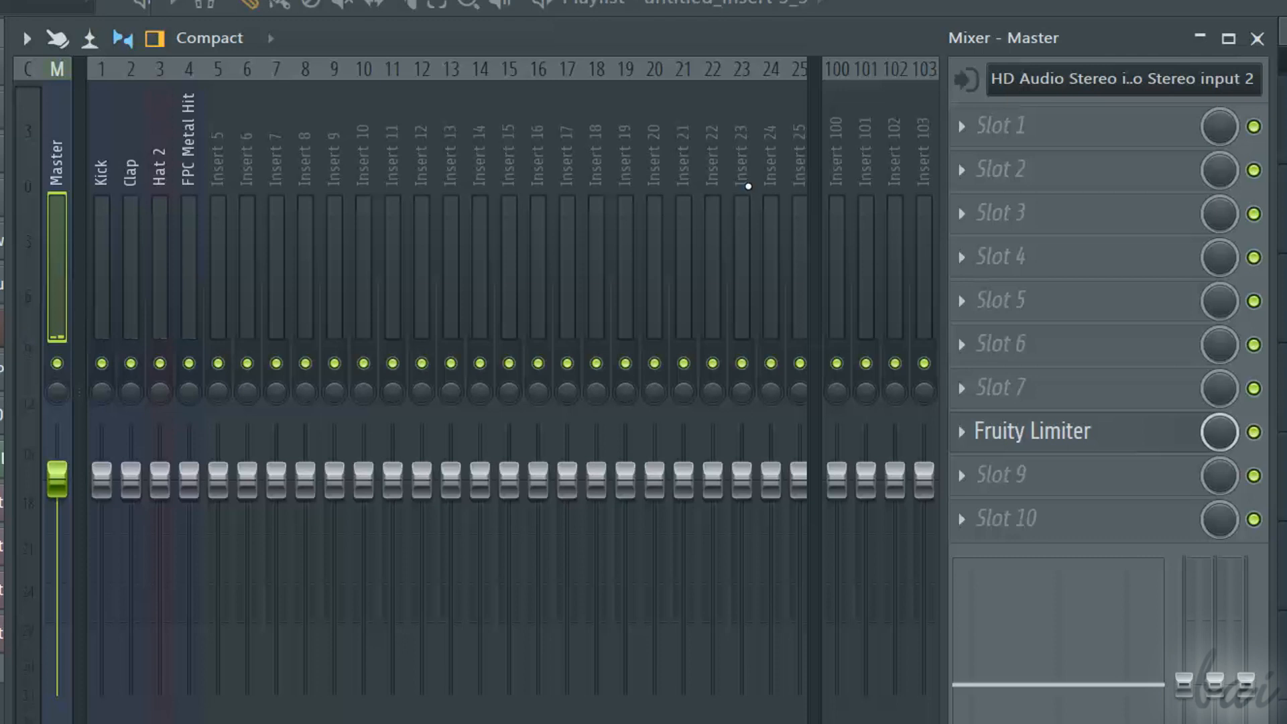
left_click(1041, 85)
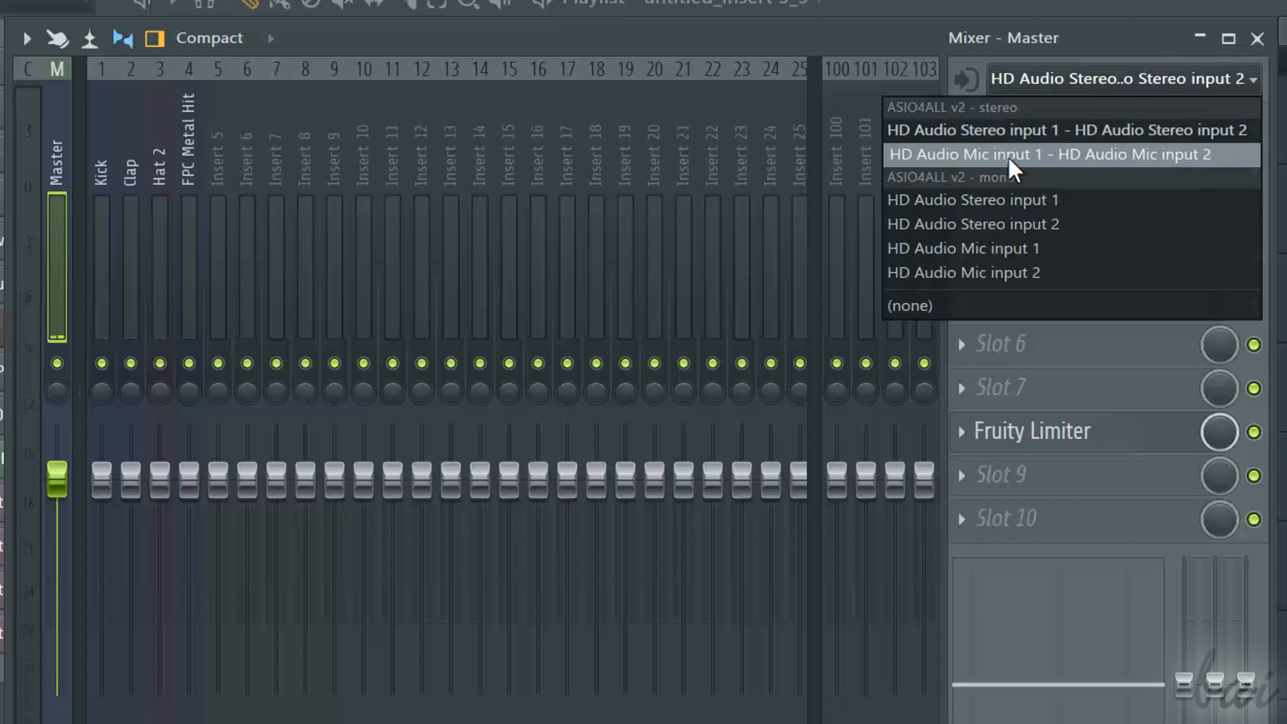
left_click(1014, 161)
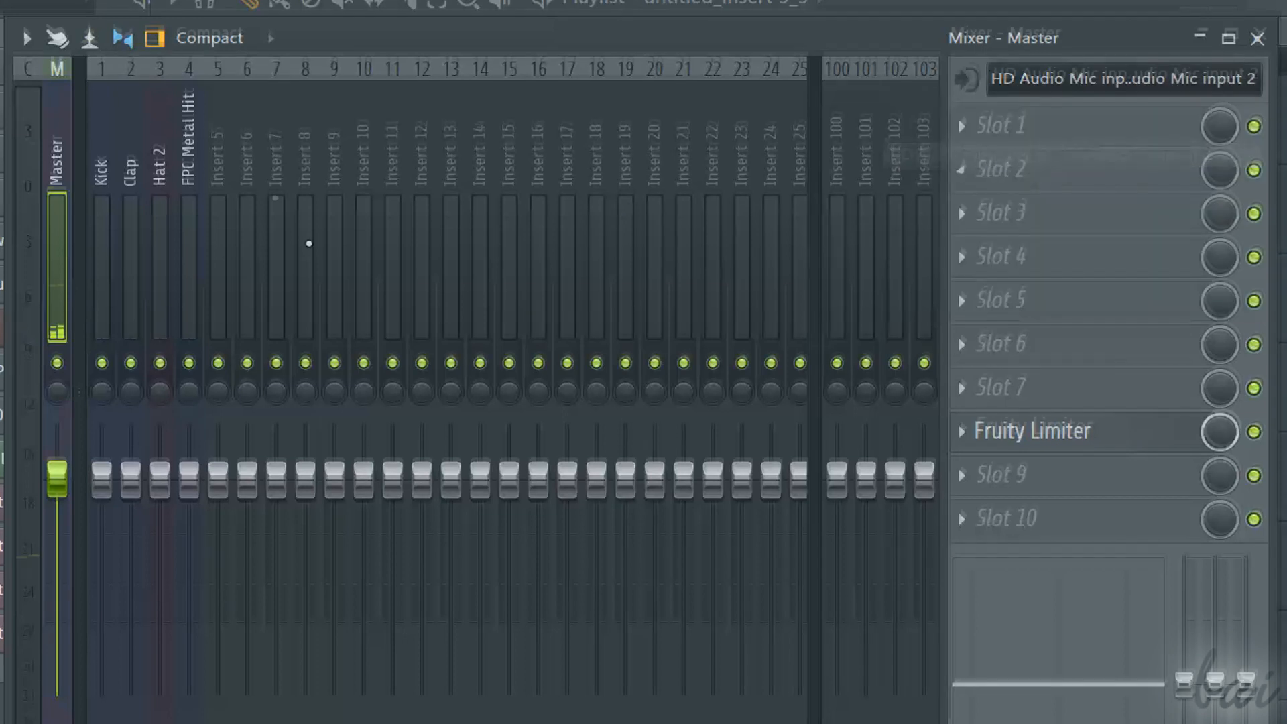
Step: Step through the Clap, Hat 2 and Kick mixer tracks and reselect Master
left_click(102, 232)
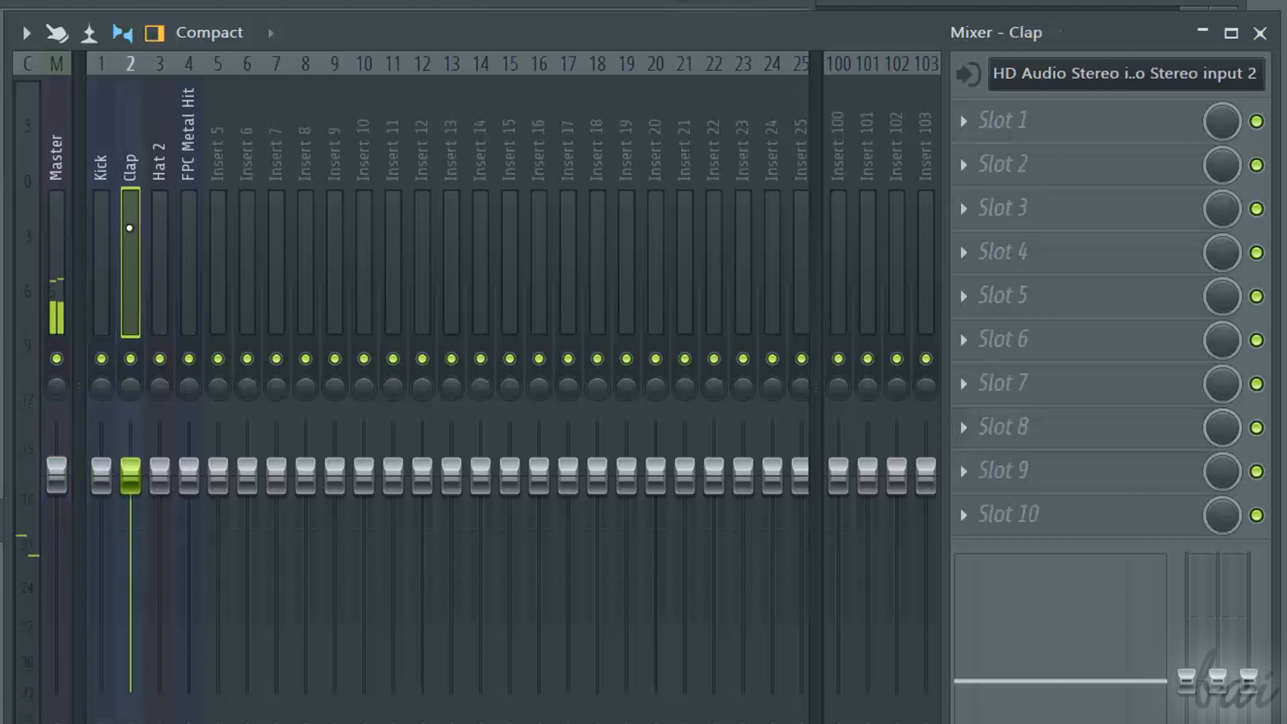
left_click(159, 229)
left_click(187, 237)
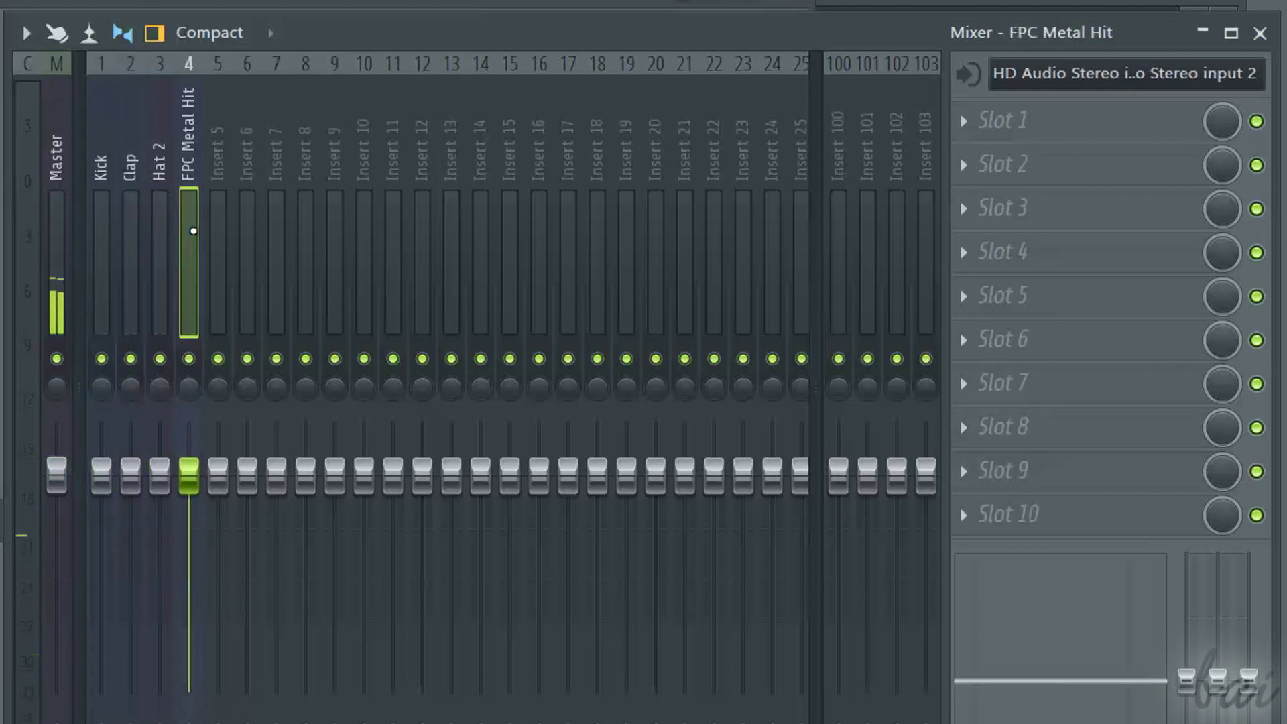
left_click(124, 221)
left_click(57, 232)
left_click(100, 227)
left_click(160, 229)
left_click(161, 223)
left_click(100, 220)
left_click(58, 219)
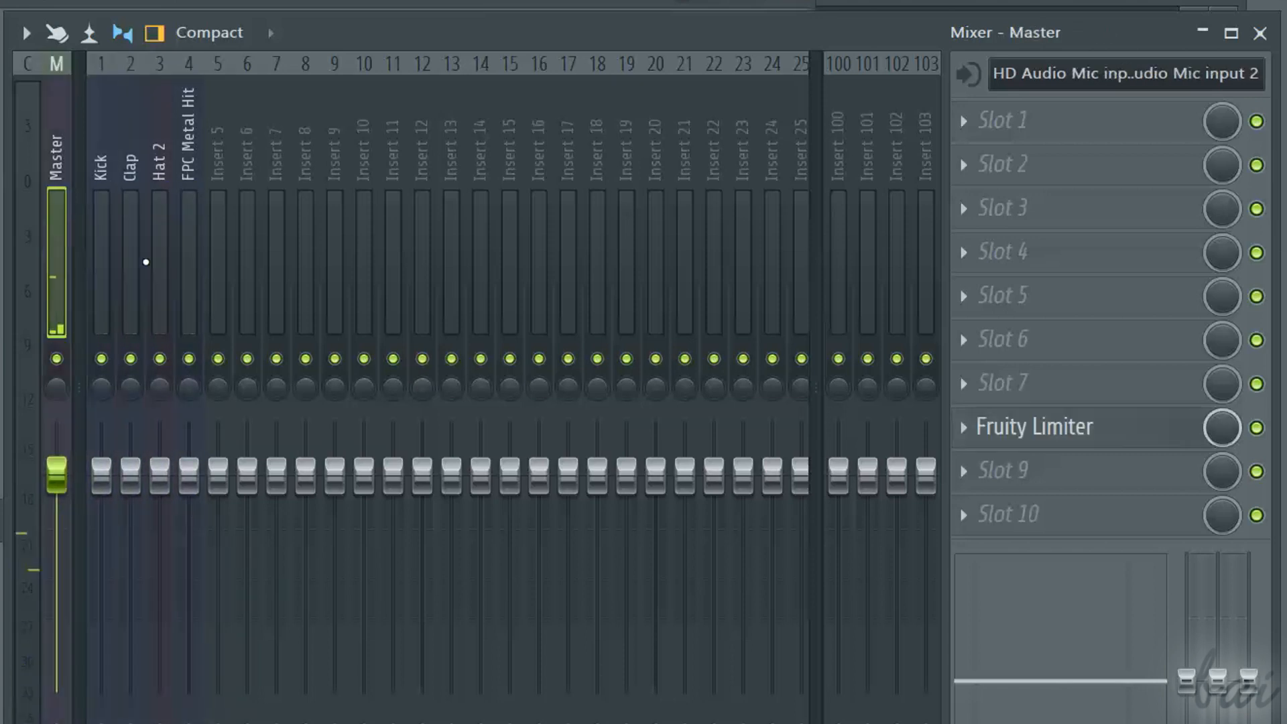
Step: Load Edison into the Master track's Slot 1 and shrink its window aside
left_click(965, 122)
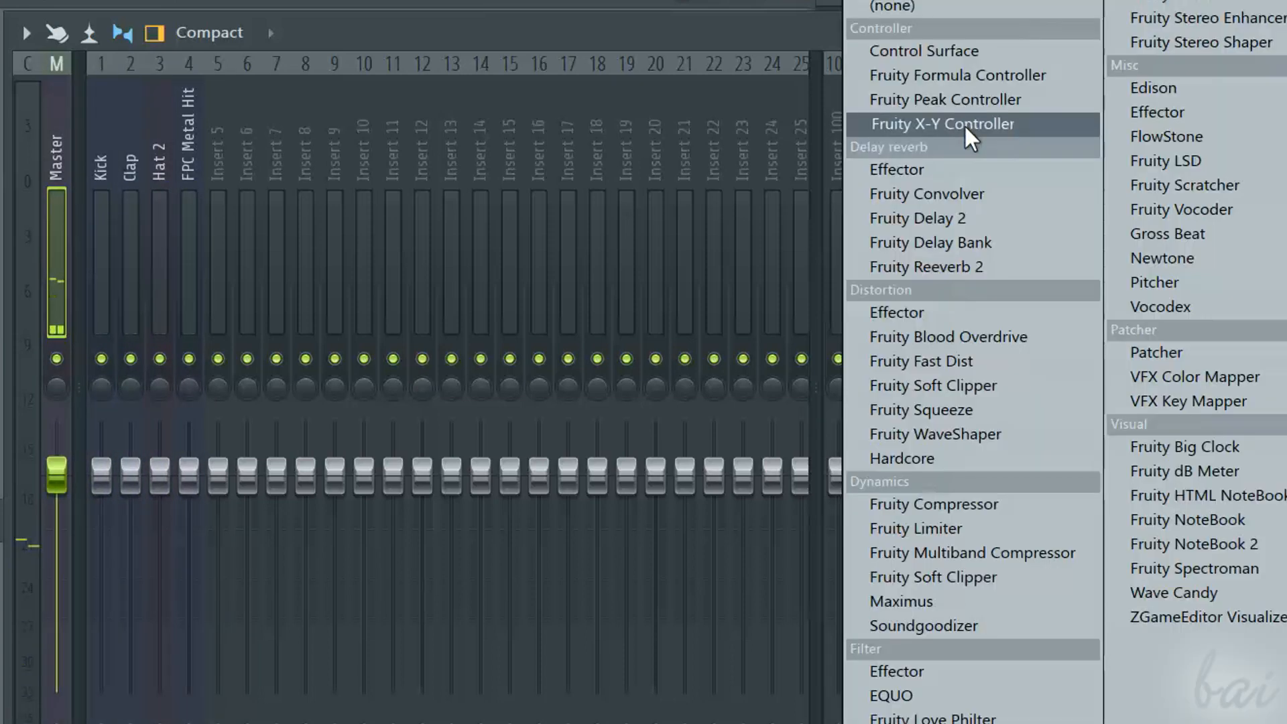
left_click(1164, 93)
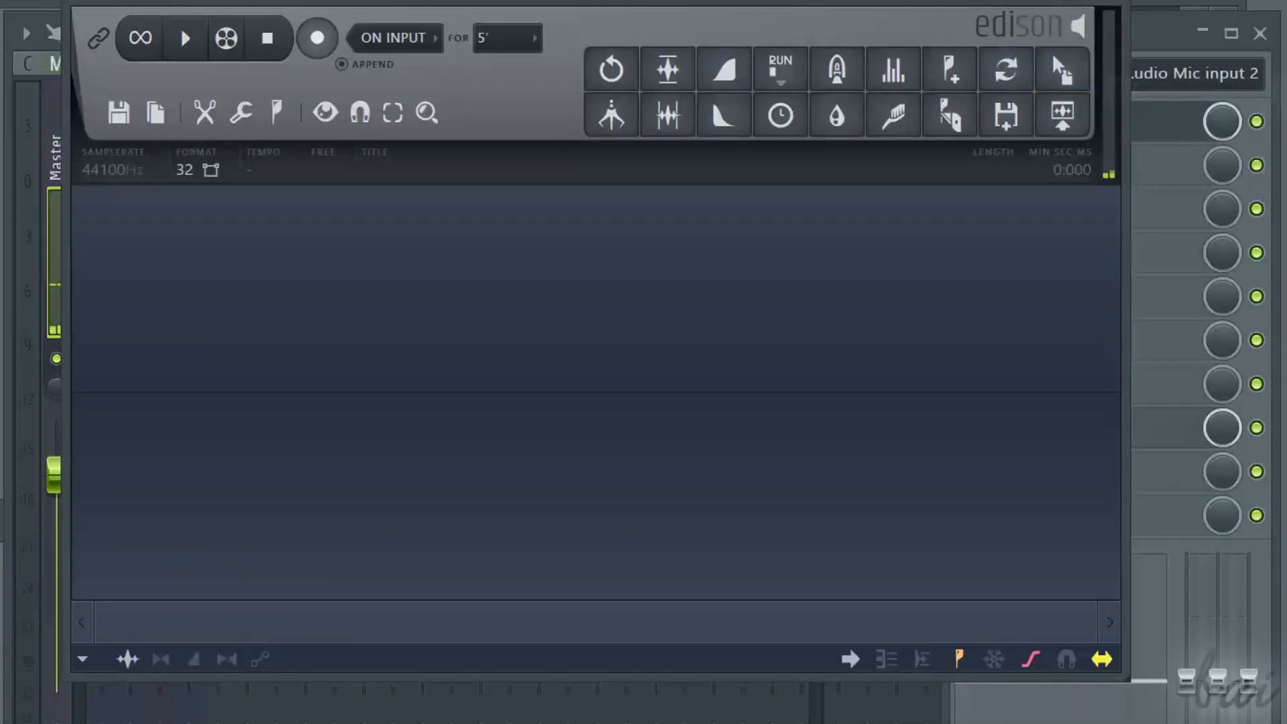
left_click_drag(1052, 53, 1202, 266)
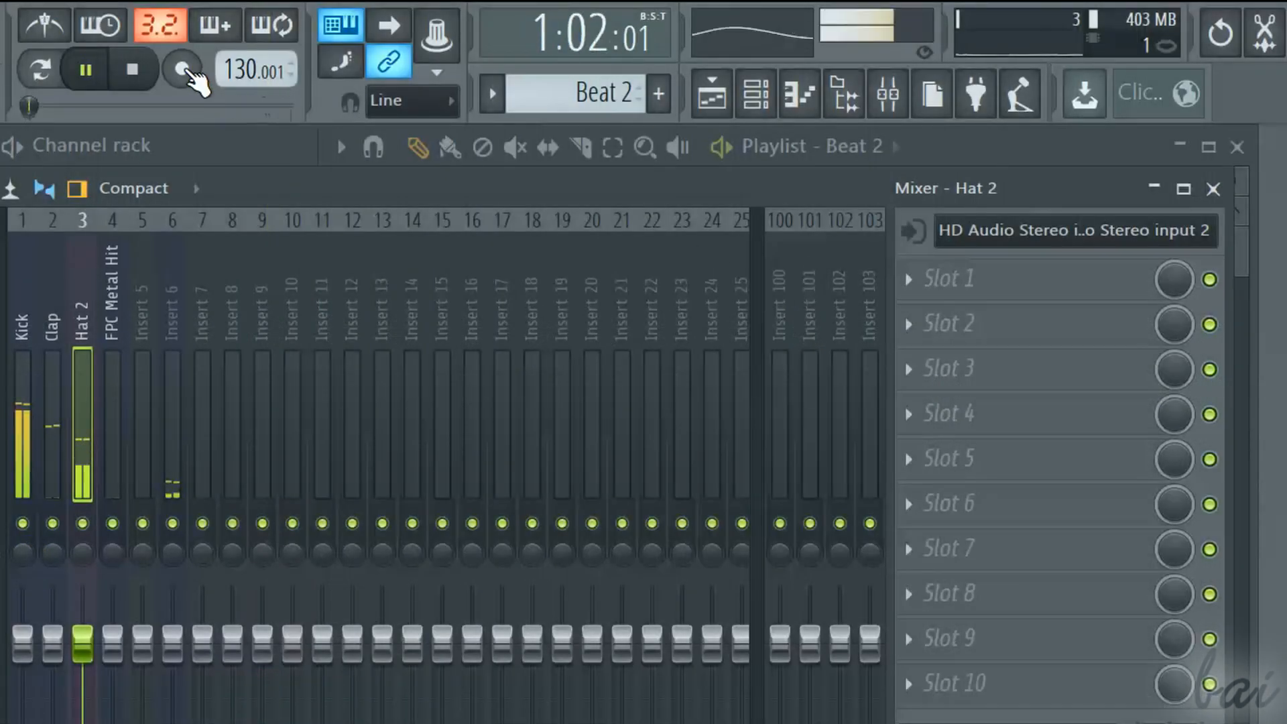
Step: Start a recording and play back the captured audio in the Edison window
left_click(182, 69)
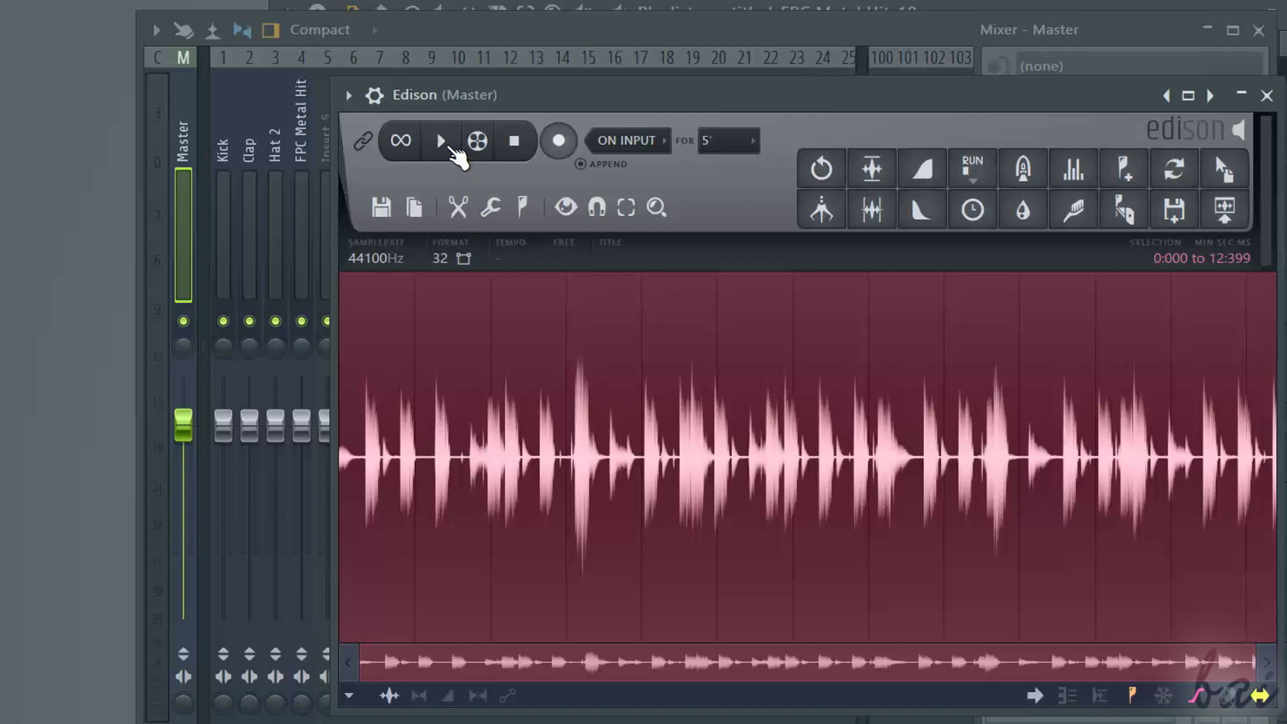
left_click(442, 141)
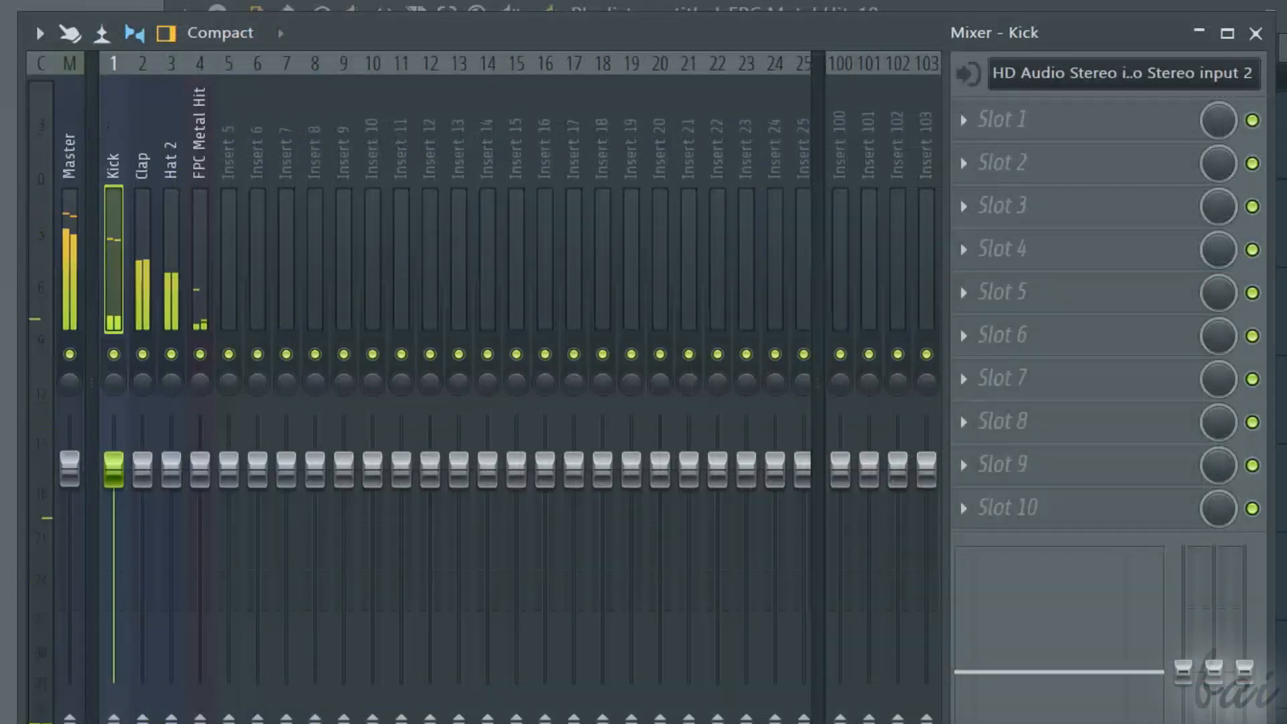
Step: Set the FPC Metal Hit track's input to the HD Audio Mic input pair
left_click(202, 195)
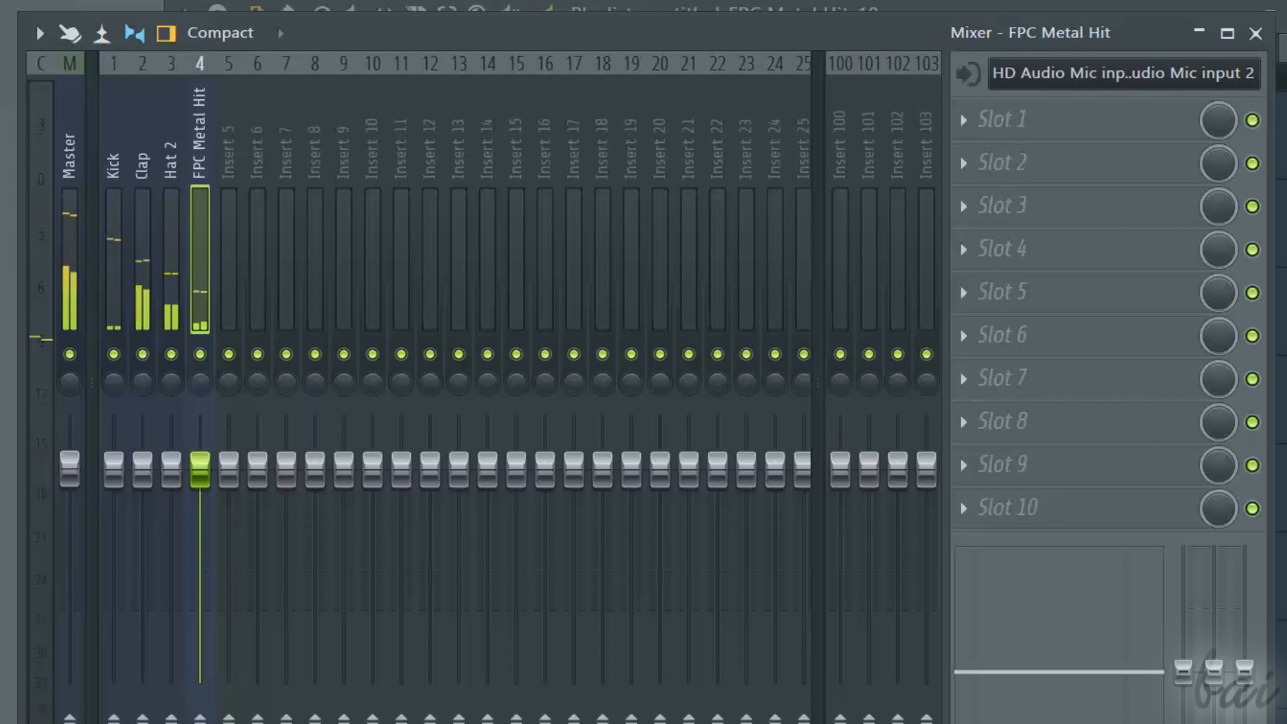
left_click(1041, 93)
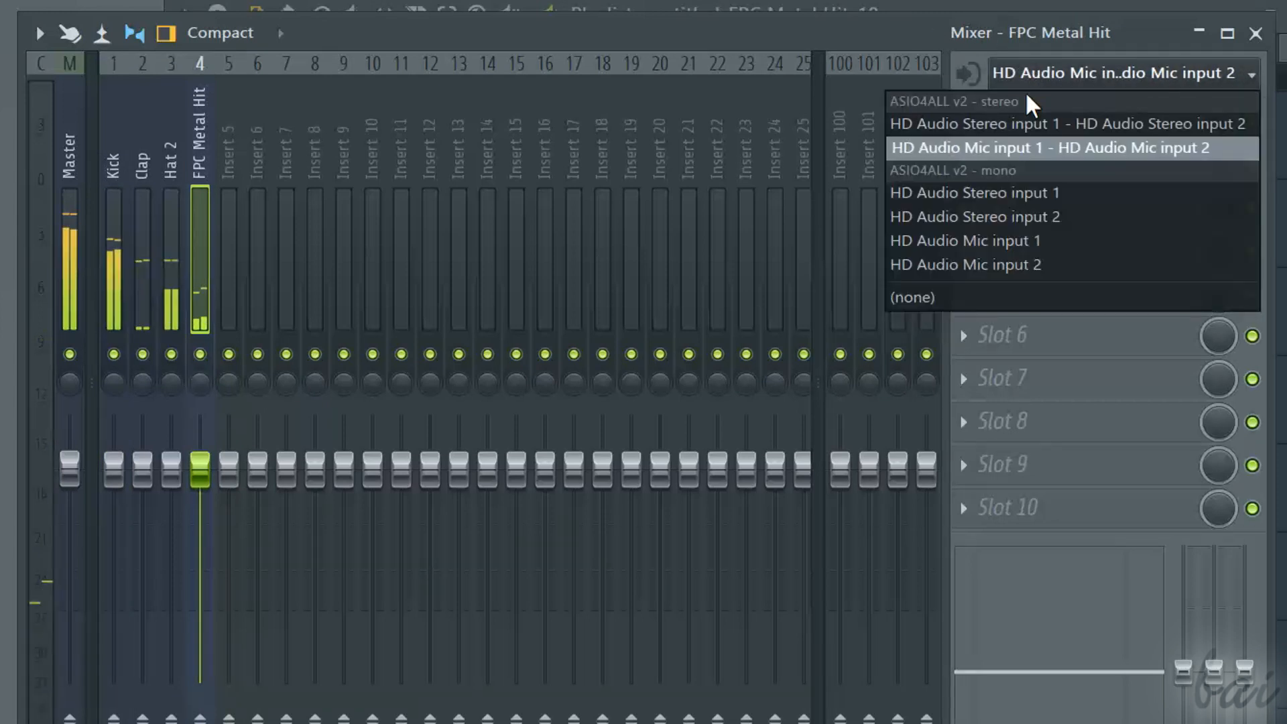
left_click(1011, 147)
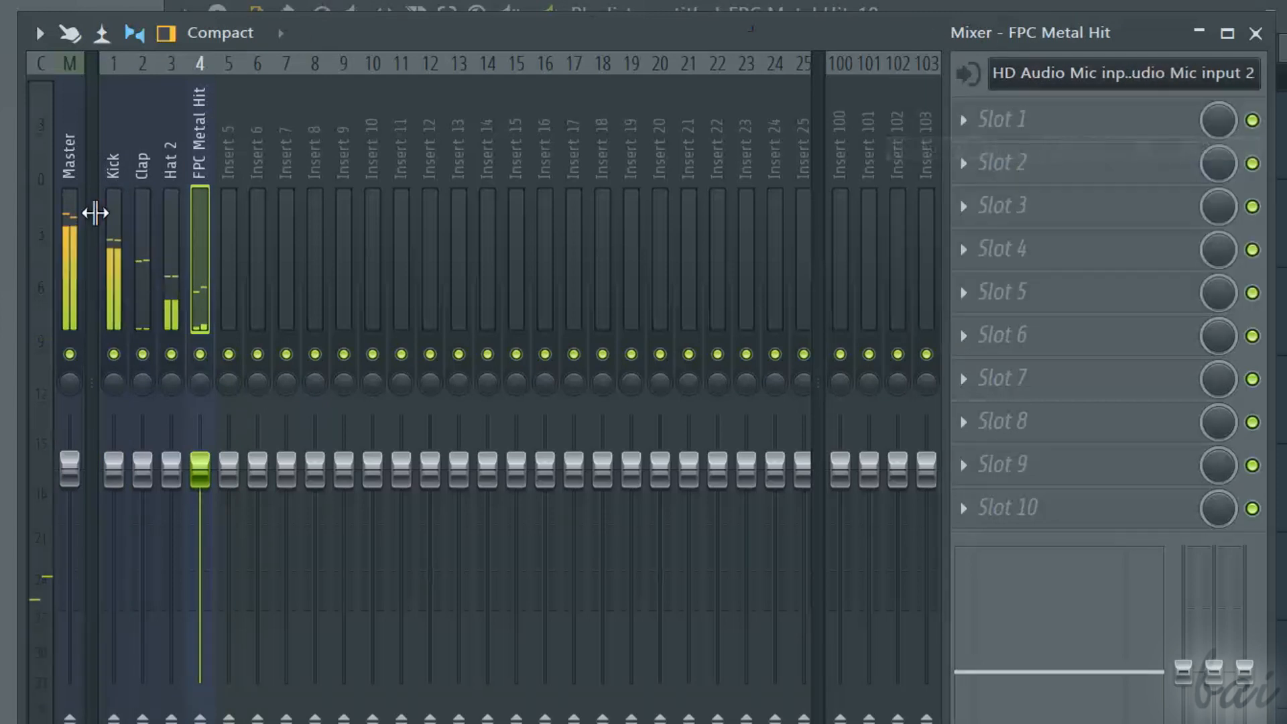
Step: Load Edison onto the Master track and start recording its output
left_click(70, 161)
left_click(963, 120)
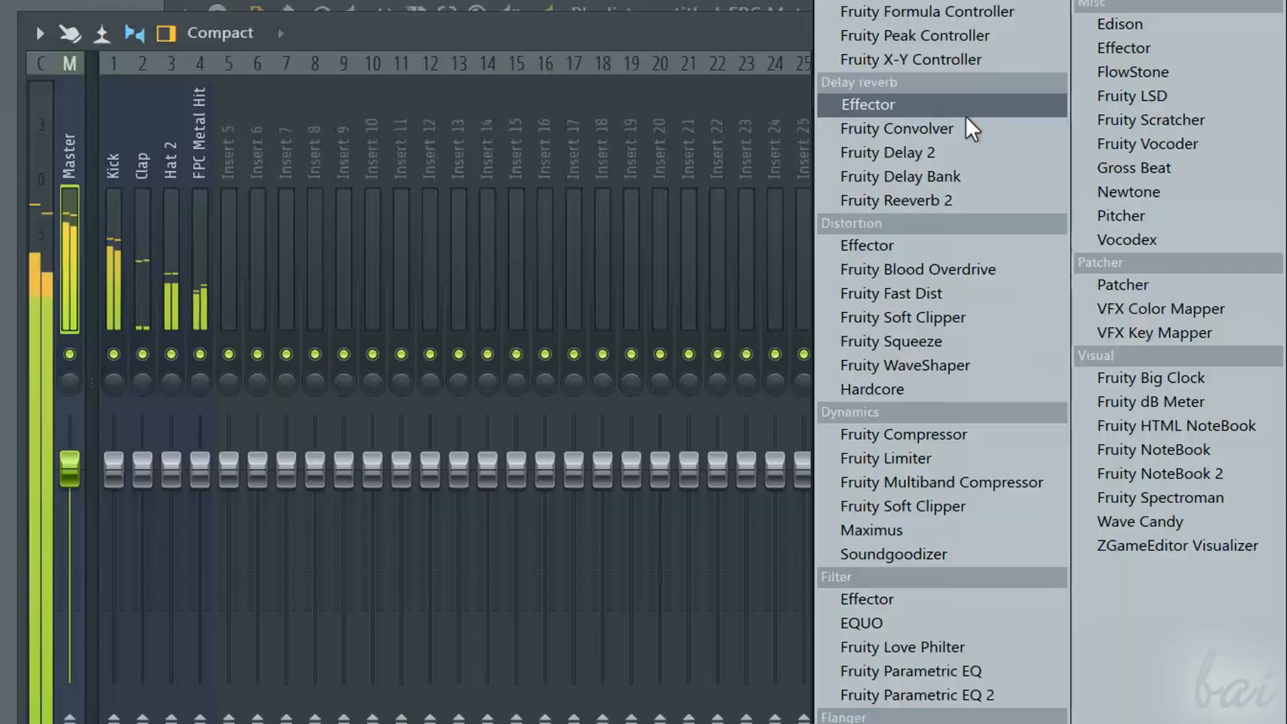
left_click(1119, 24)
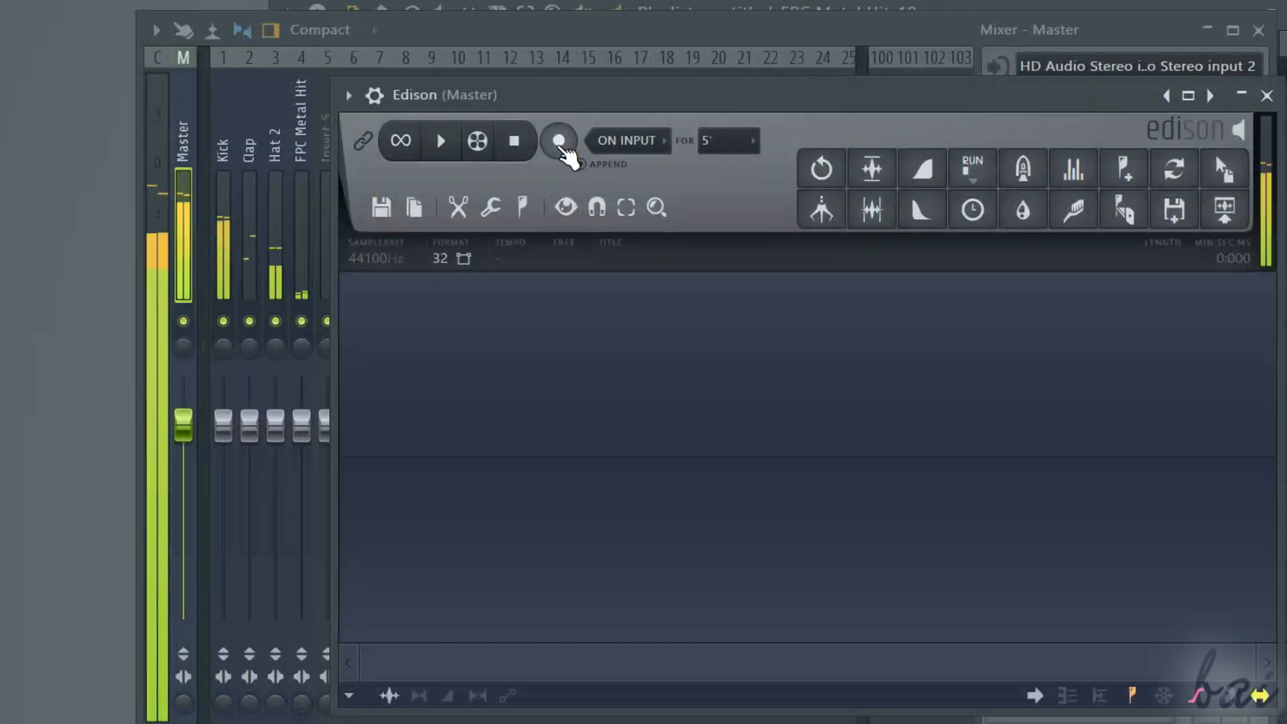
left_click(561, 142)
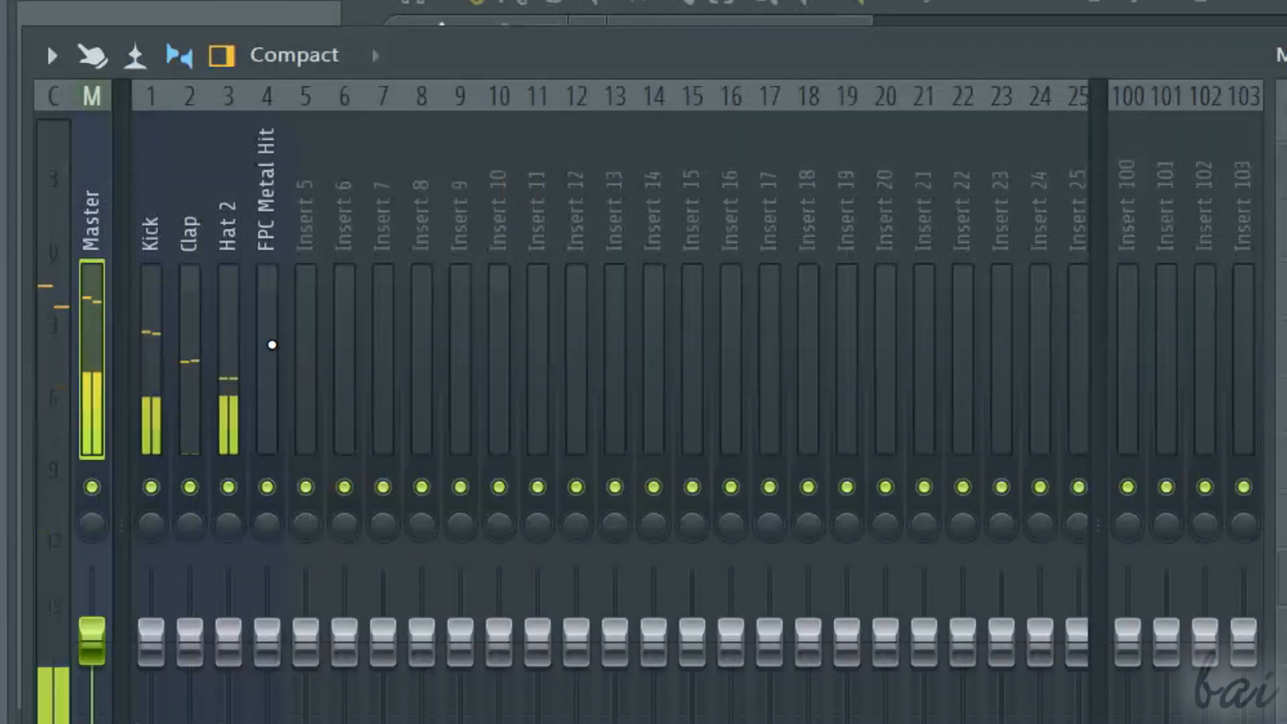
Step: Set the FPC Metal Hit track's input to HD Audio Mic input 1 - input 2
left_click(271, 346)
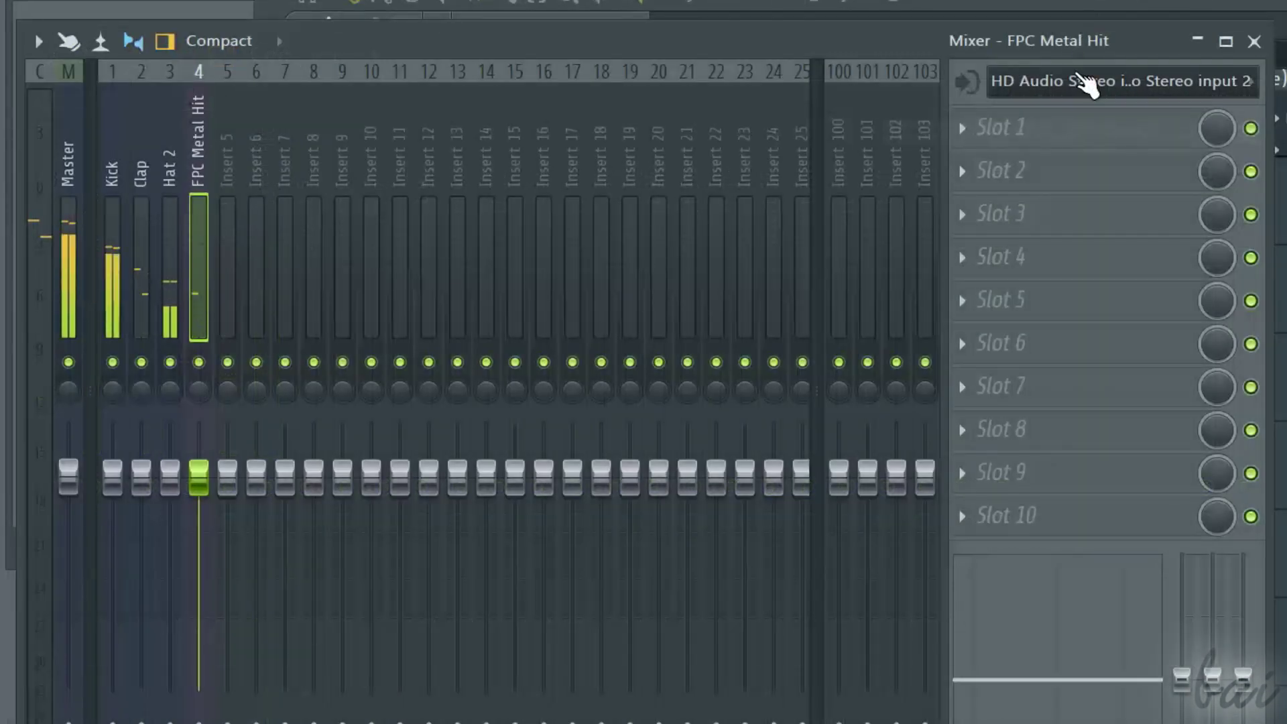
left_click(1086, 84)
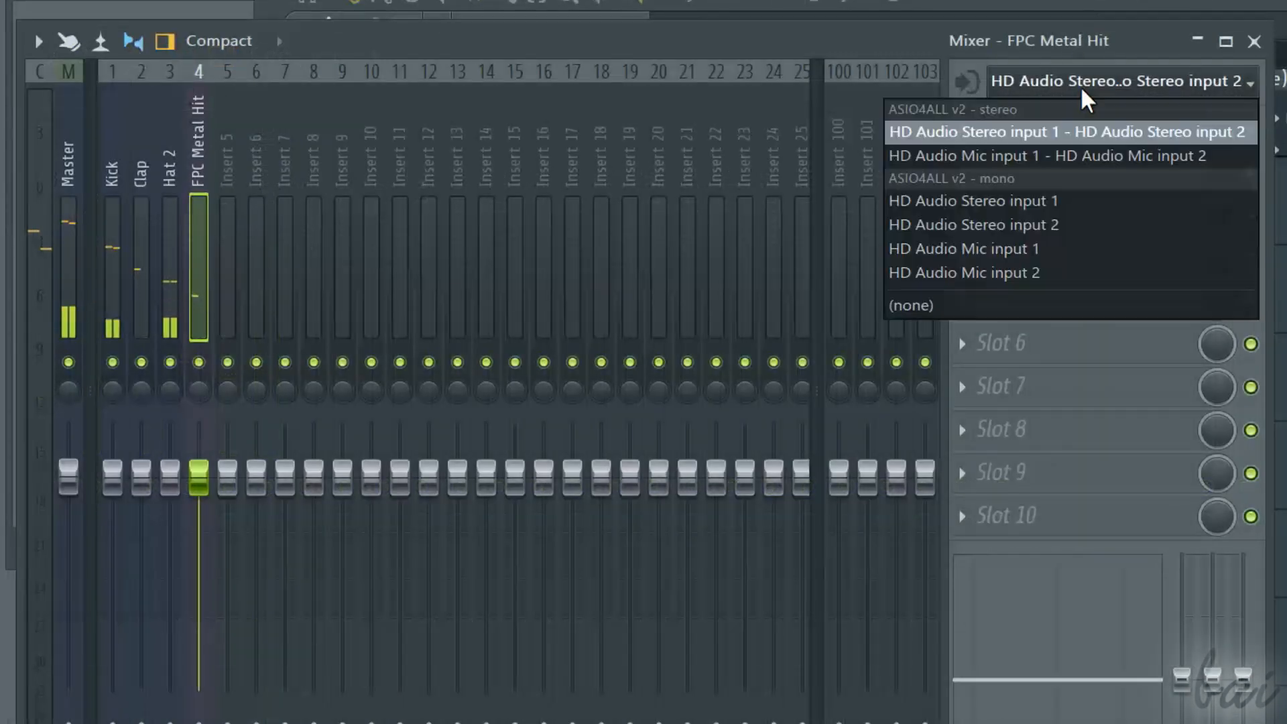
left_click(1045, 156)
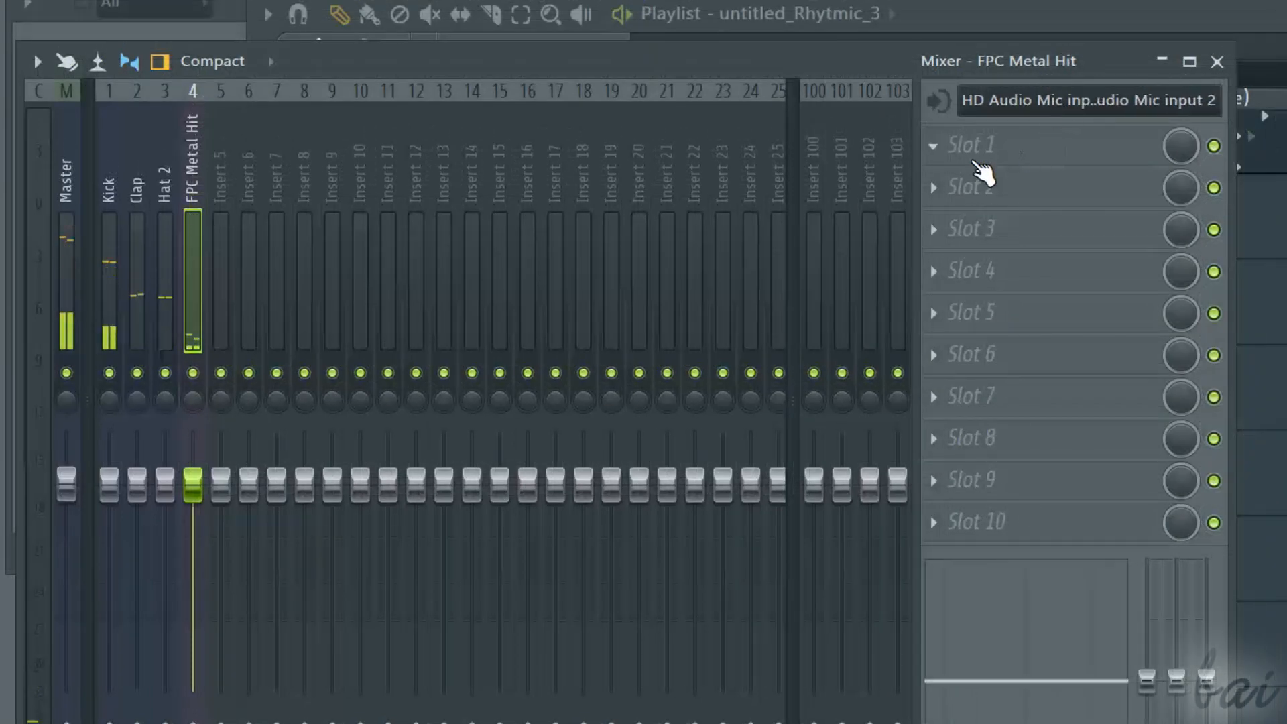
Step: Load Edison into Slot 1 of the FPC Metal Hit track and reposition its window
left_click(936, 147)
left_click(1121, 33)
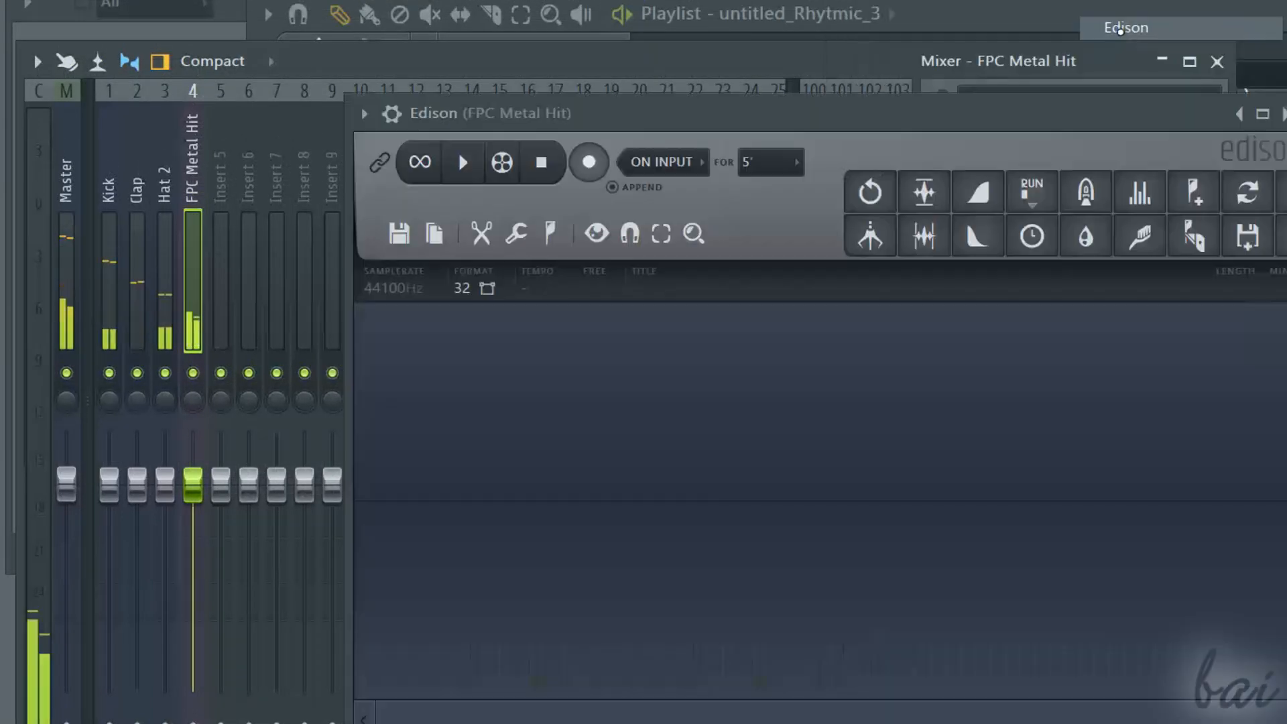
left_click_drag(695, 129, 626, 155)
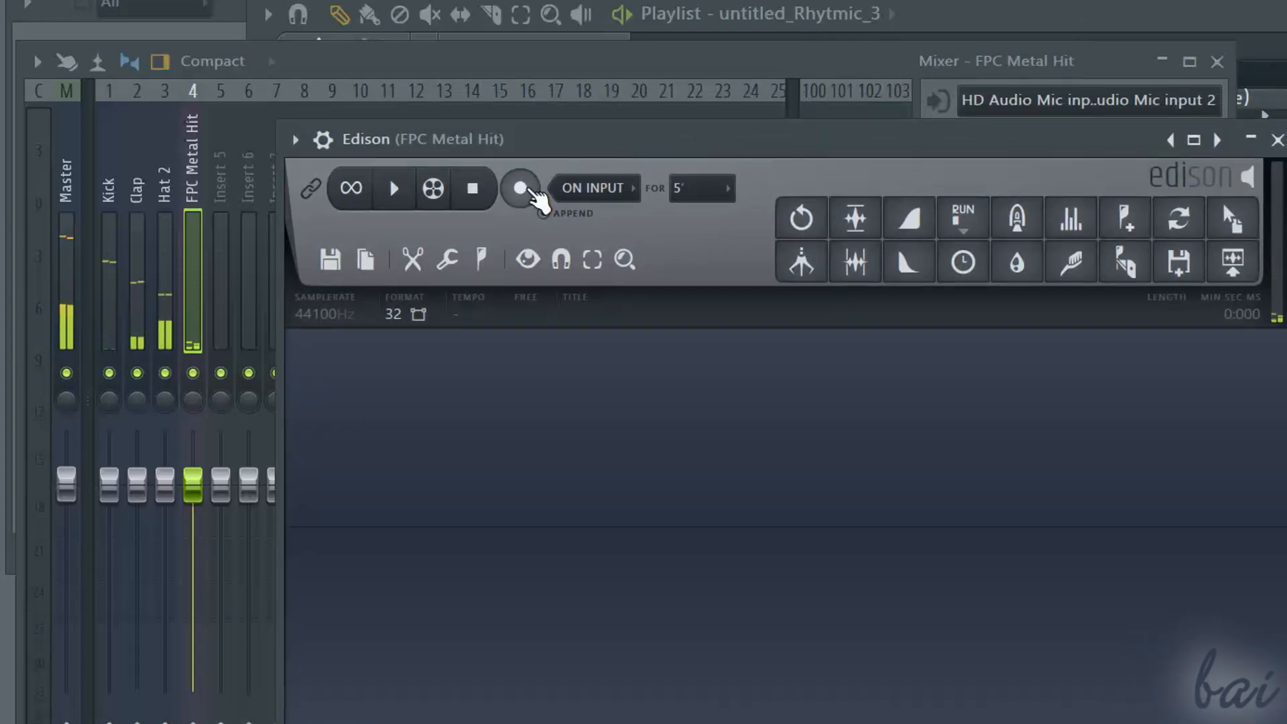
Step: Record about 12 seconds of microphone input into Edison on FPC Metal Hit
left_click(523, 190)
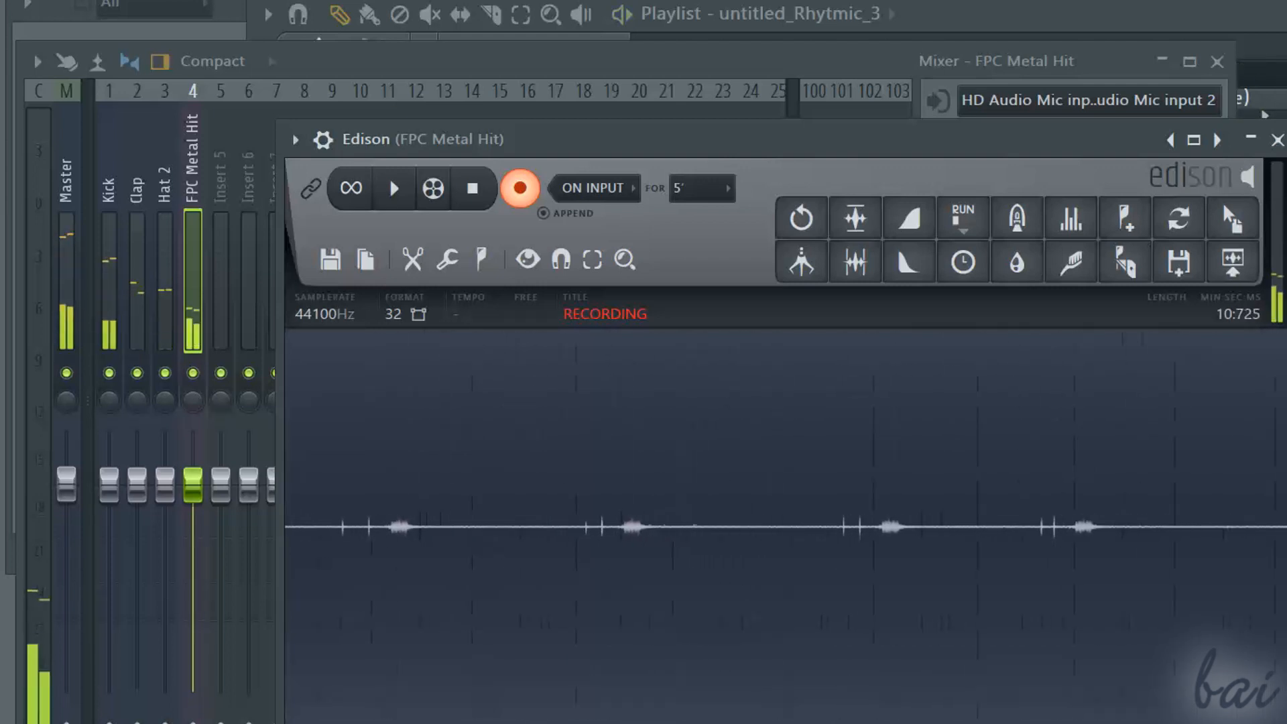
key("Escape")
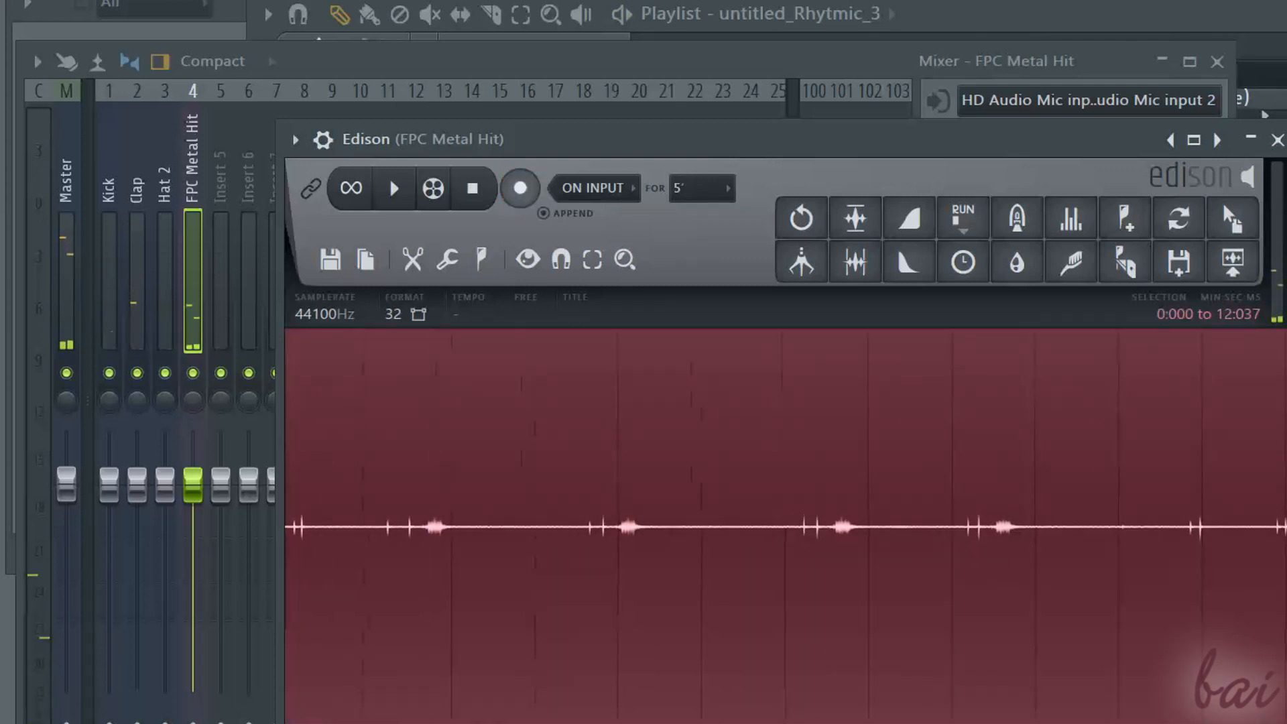
Step: Play back the 3.7-second drum beat recorded in the Master track's Edison
left_click(301, 422)
left_click(393, 187)
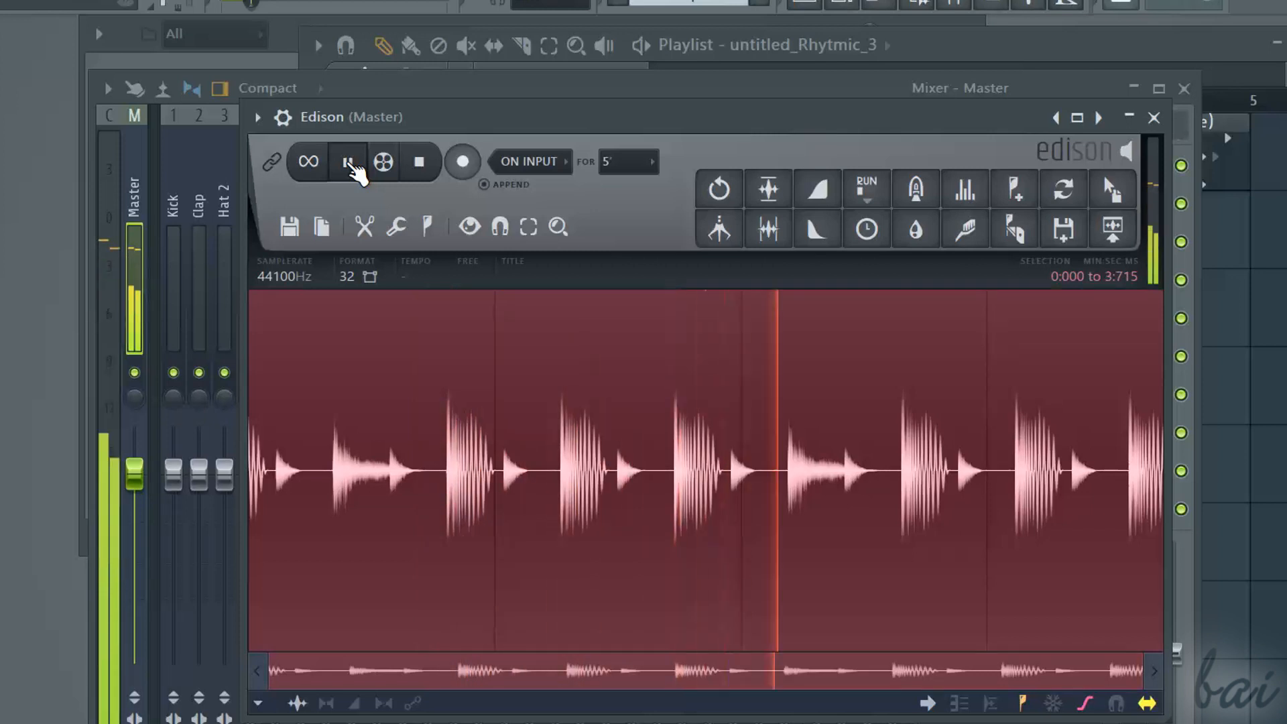
Step: Stop playback and save the Master beat as noASIO.wav on the Desktop, overwriting the old file
left_click(350, 161)
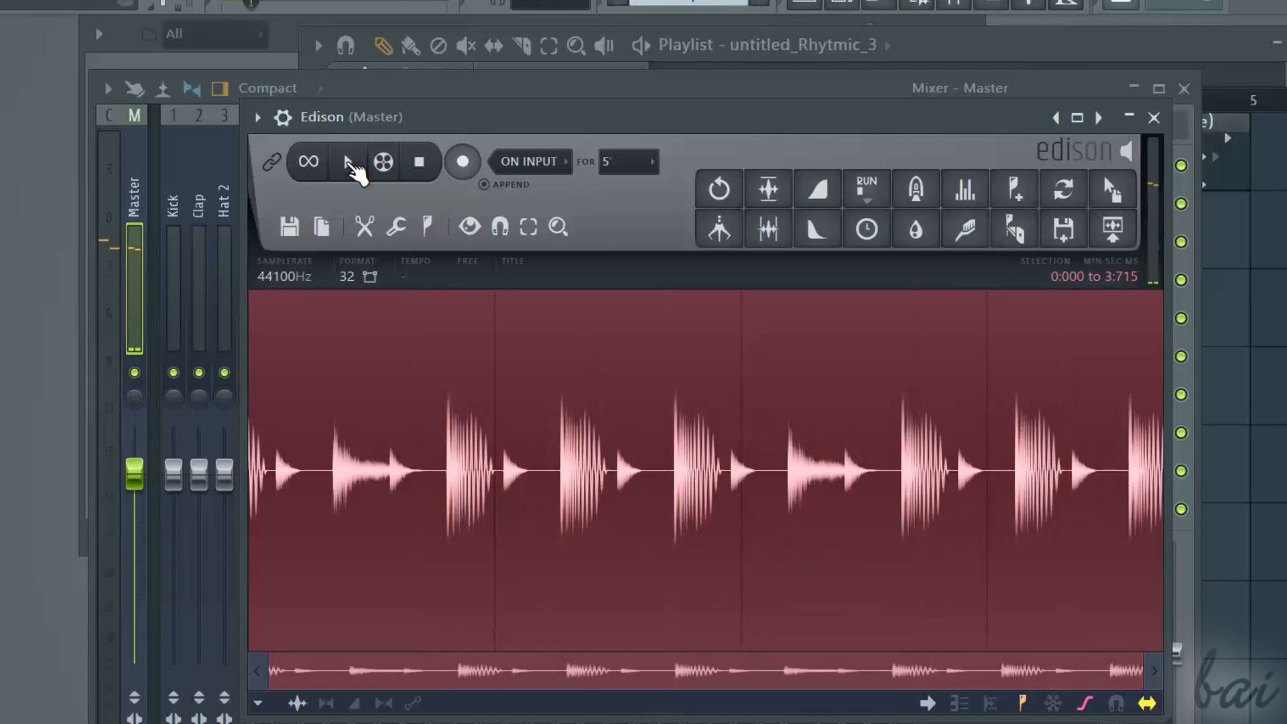
left_click(289, 226)
left_click(321, 309)
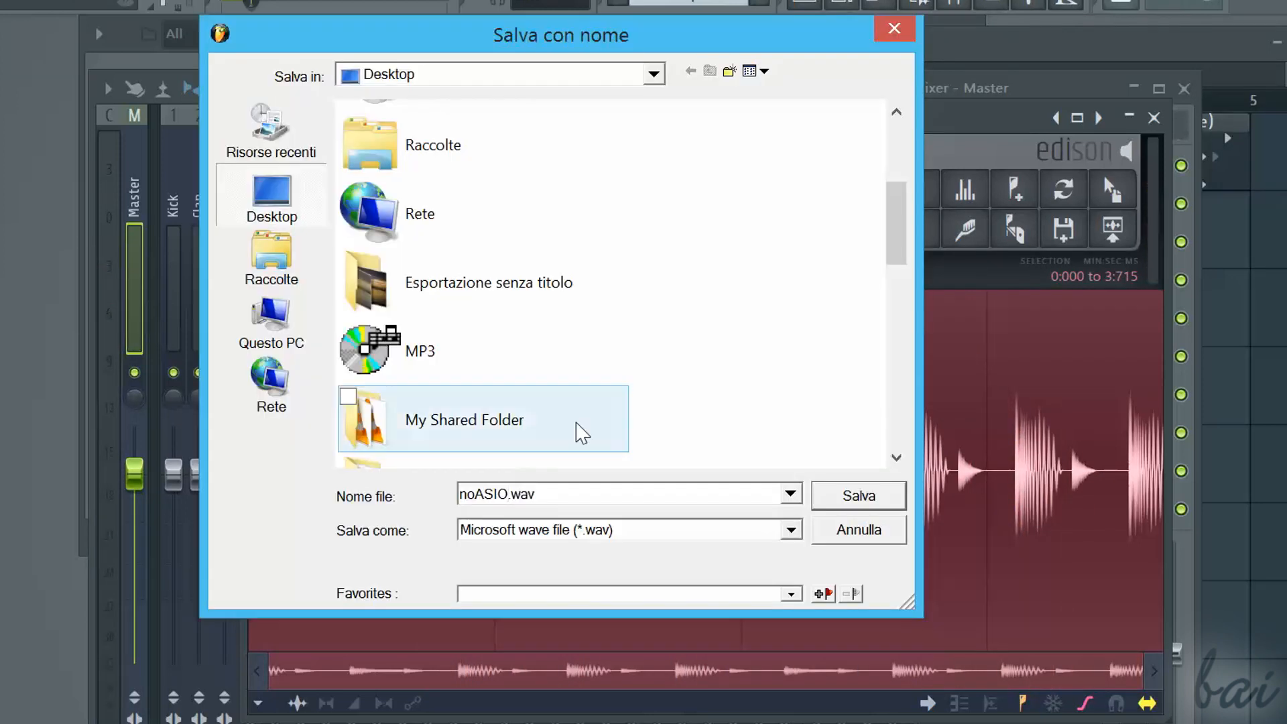
left_click(853, 497)
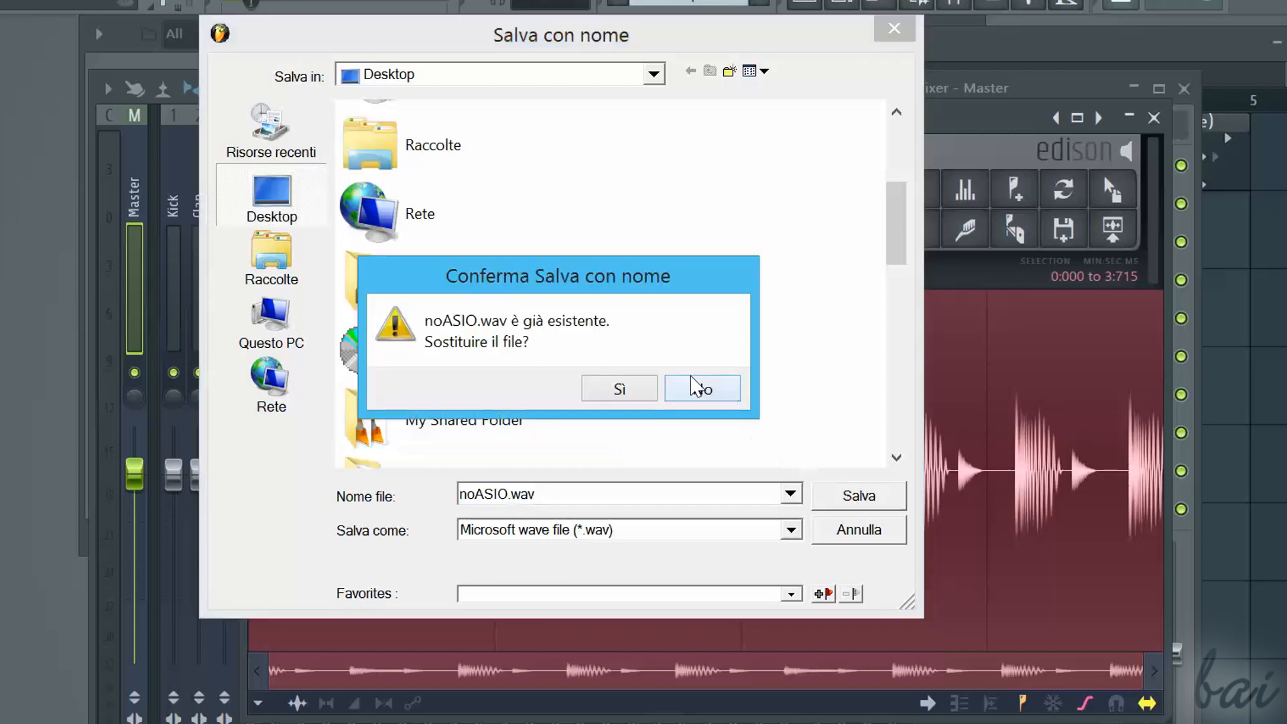
left_click(619, 389)
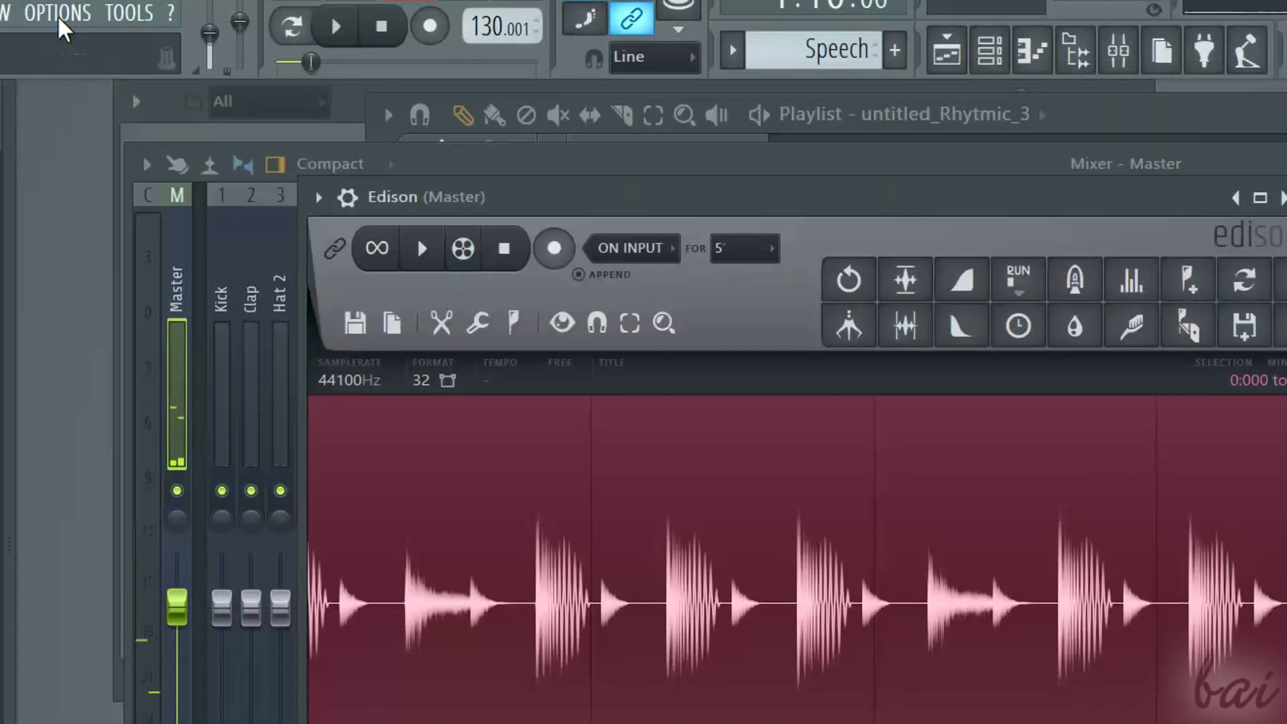
Step: Change the audio device from ASIO4ALL v2 to Driver audio principale in Audio settings
left_click(58, 12)
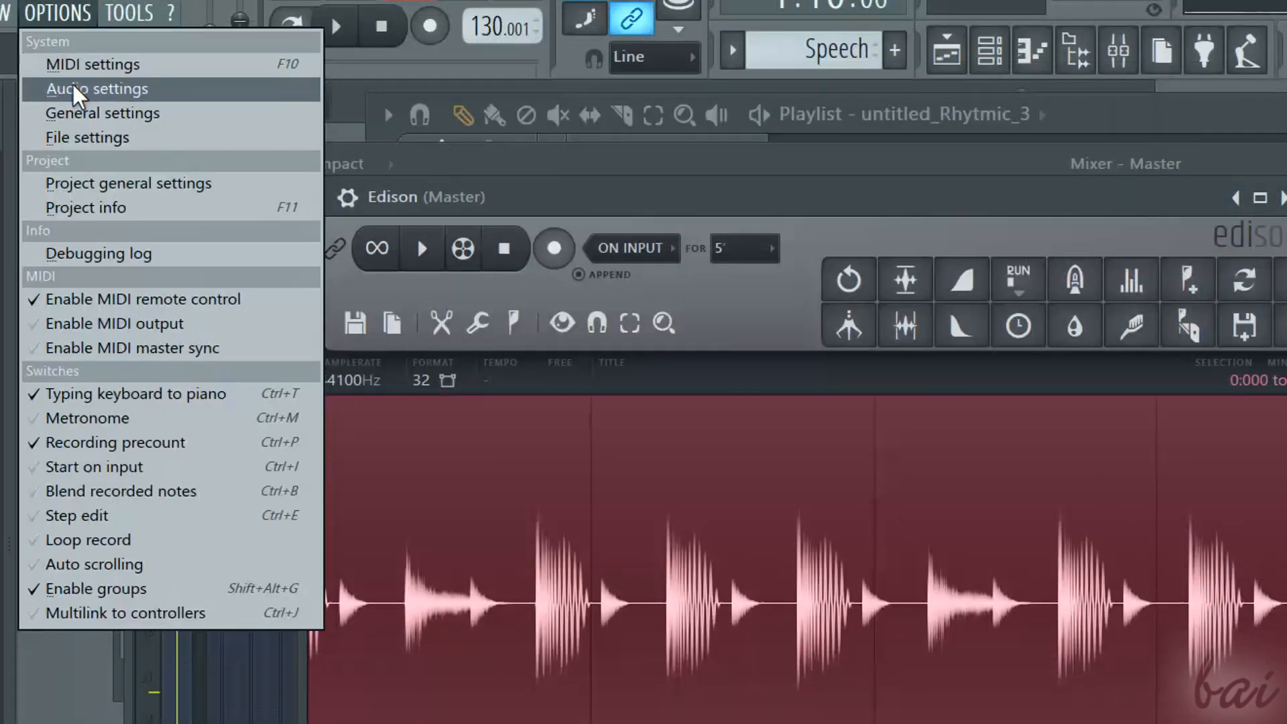
left_click(78, 91)
left_click(482, 208)
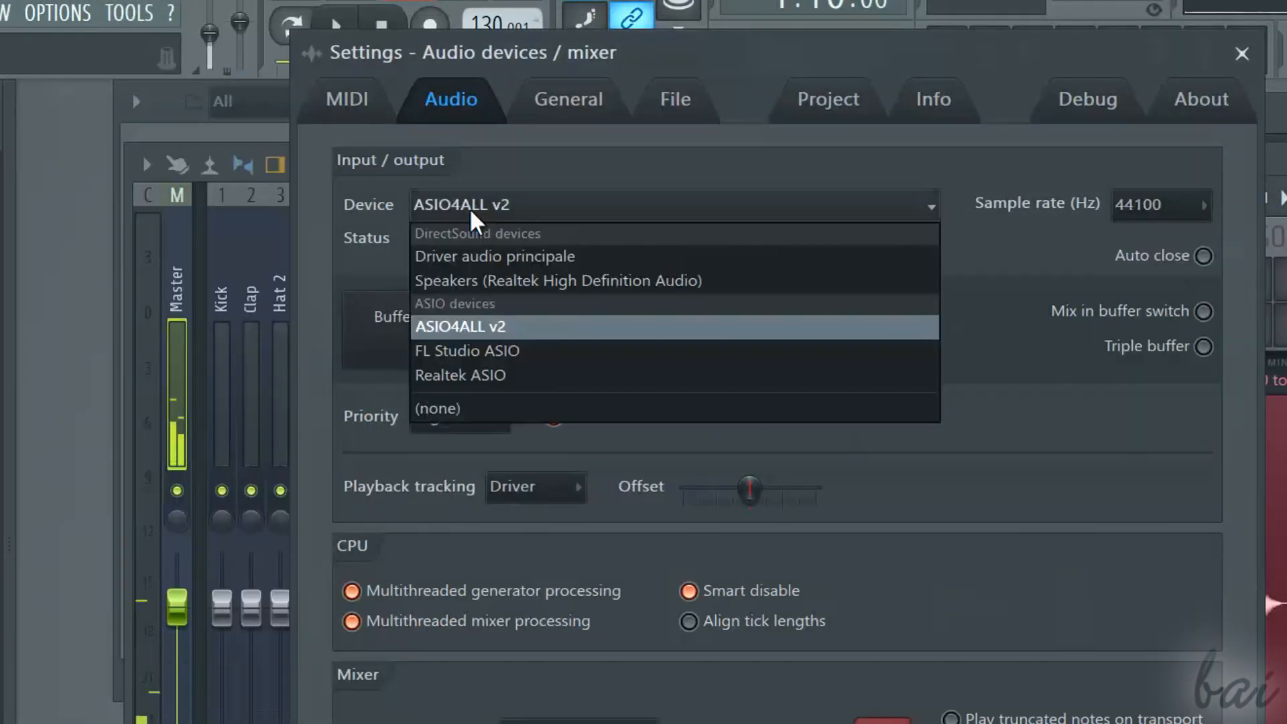
left_click(468, 258)
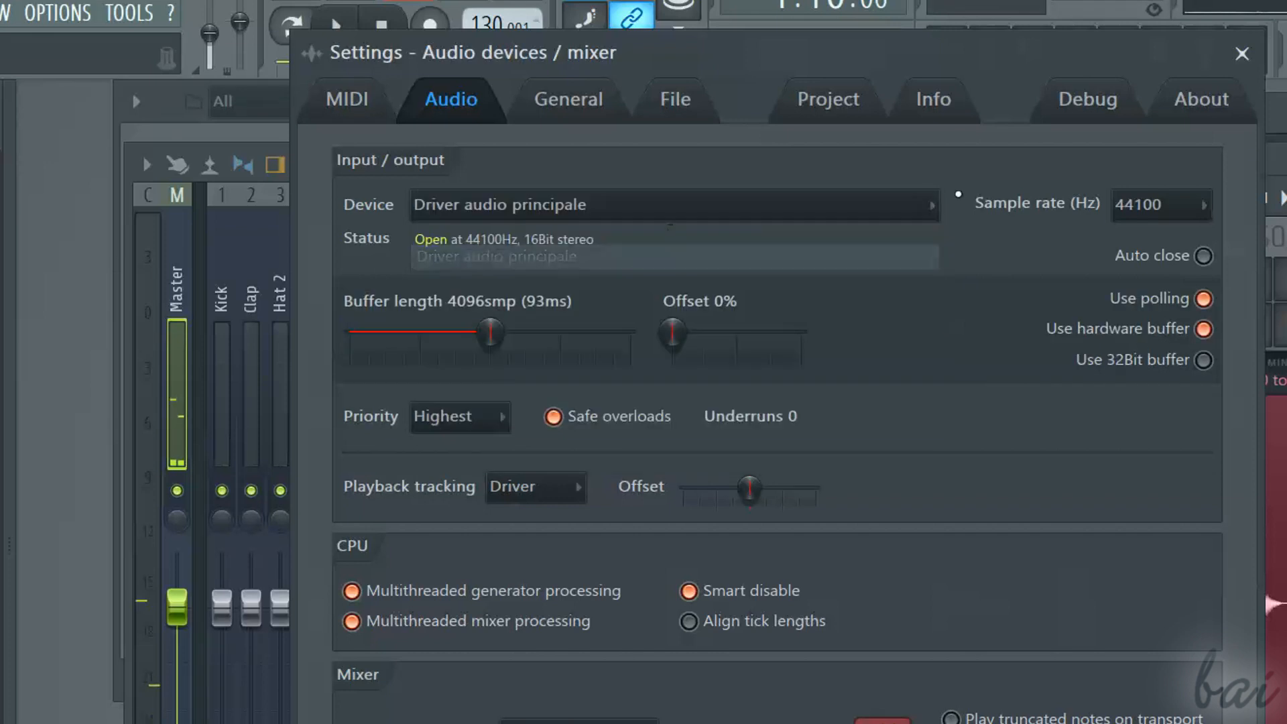
left_click(1243, 55)
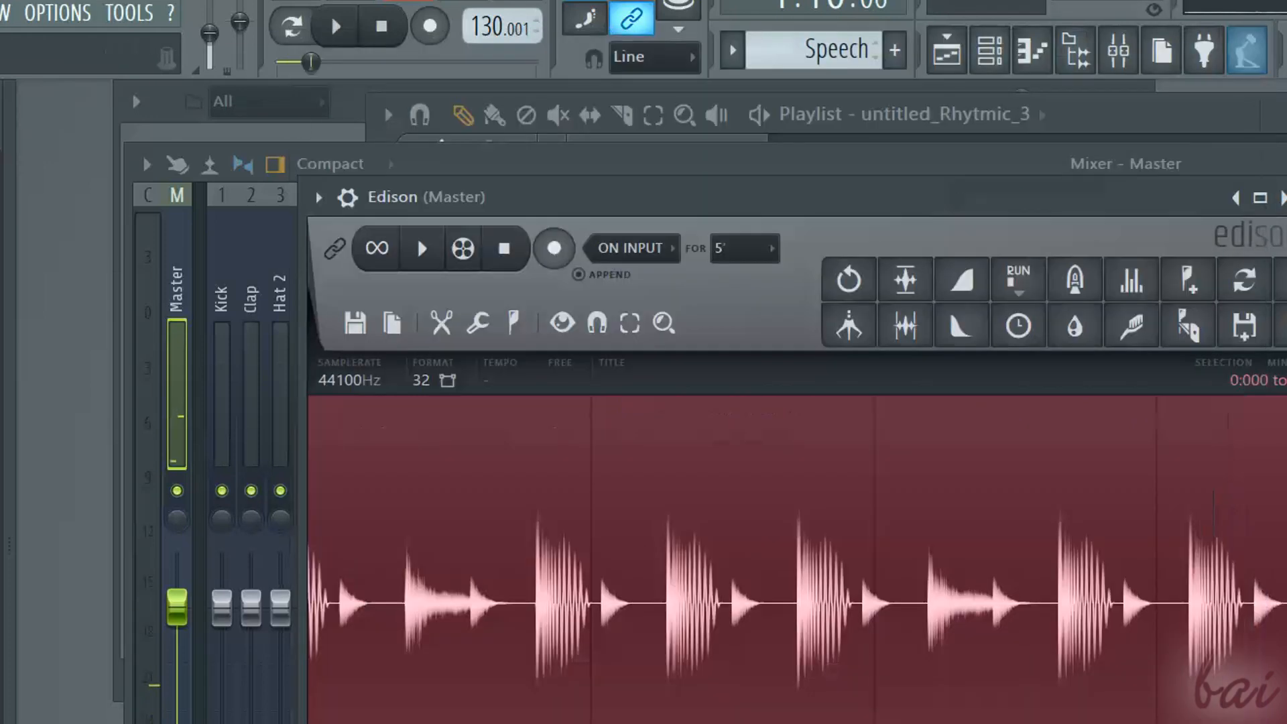